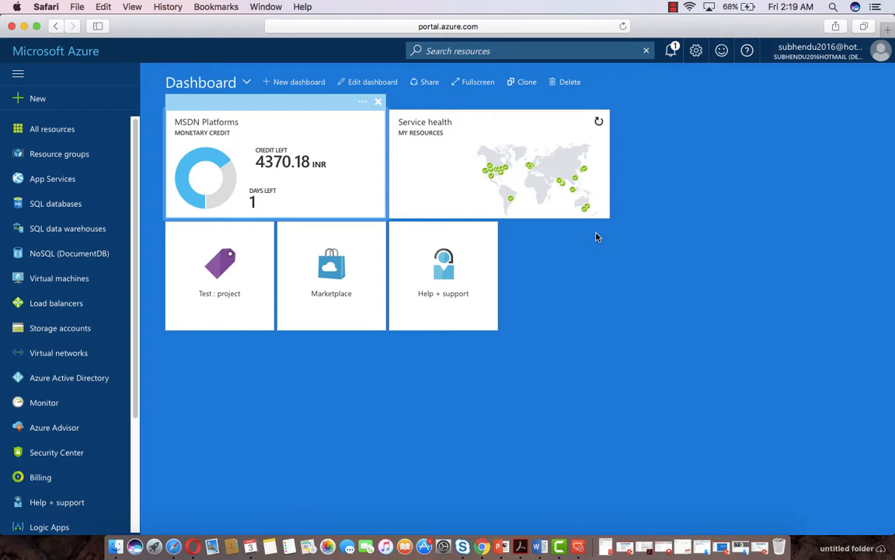
Search the marketplace for 'Virtual network' and open the Microsoft Virtual network offering
{"action": "left_click", "coordinate": [37, 98]}
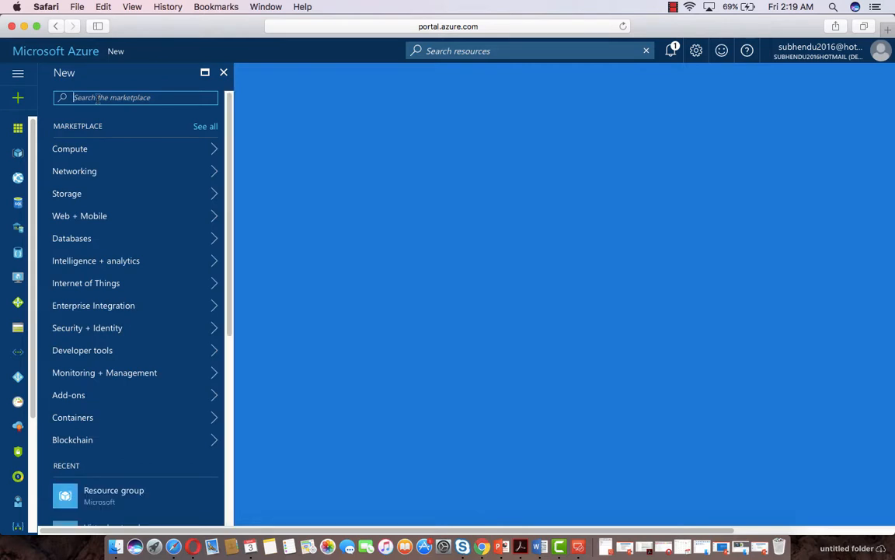
{"action": "type", "text": "virtual"}
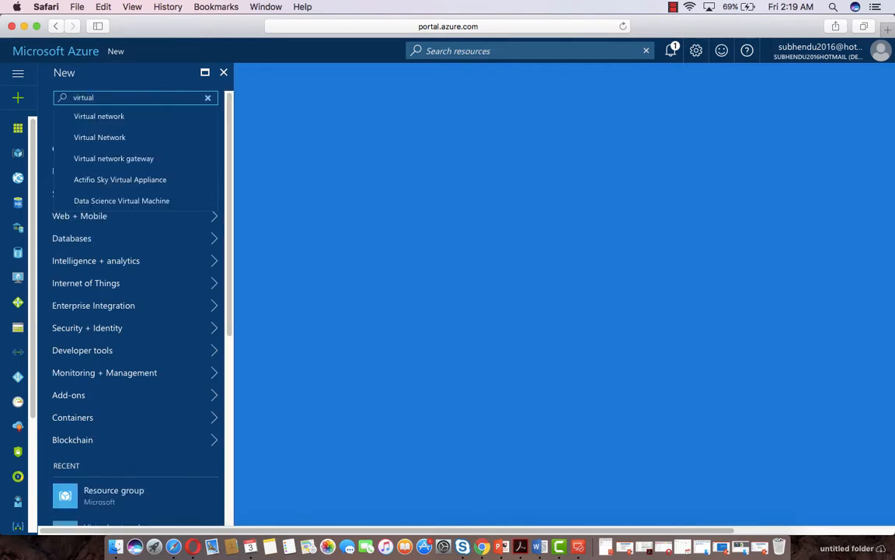
{"action": "key", "text": "Down"}
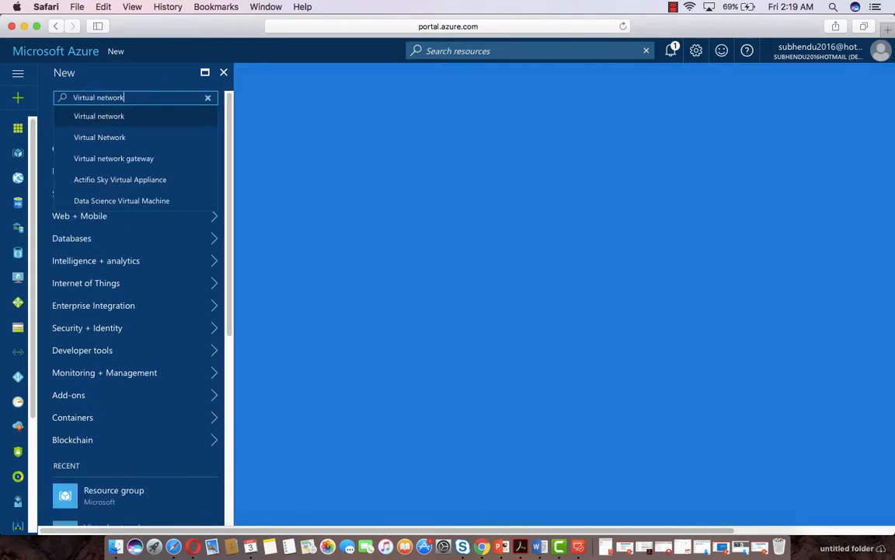
{"action": "key", "text": "Return"}
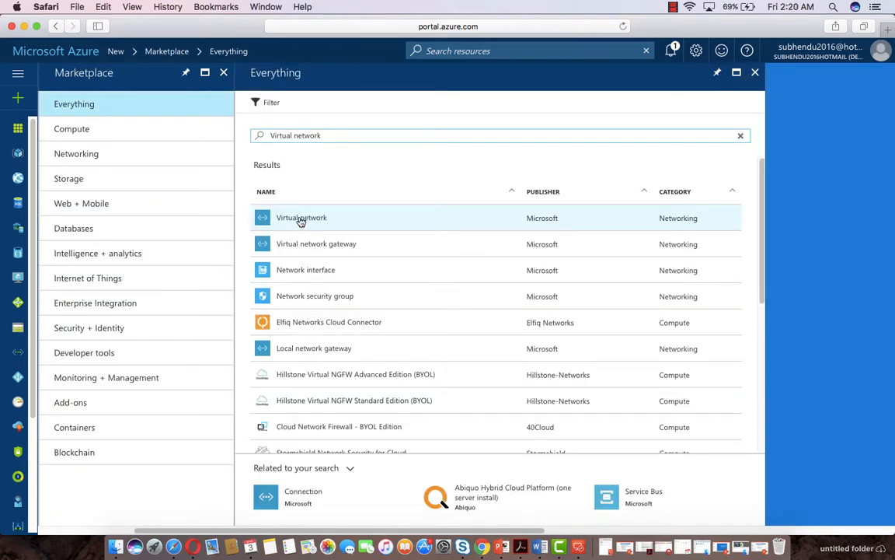
{"action": "left_click", "coordinate": [302, 221]}
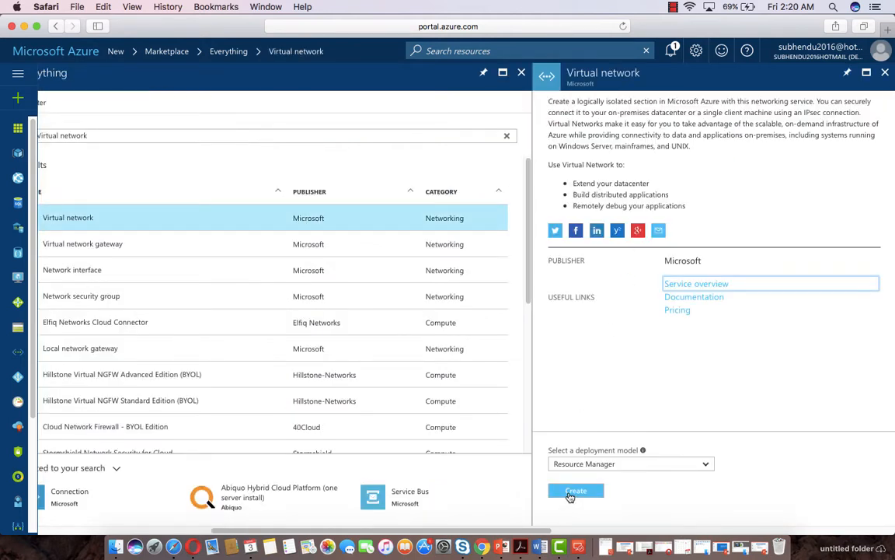
Start a virtual network named Vnet1 with address space changed to 10.0.0.0/16
{"action": "left_click", "coordinate": [571, 492]}
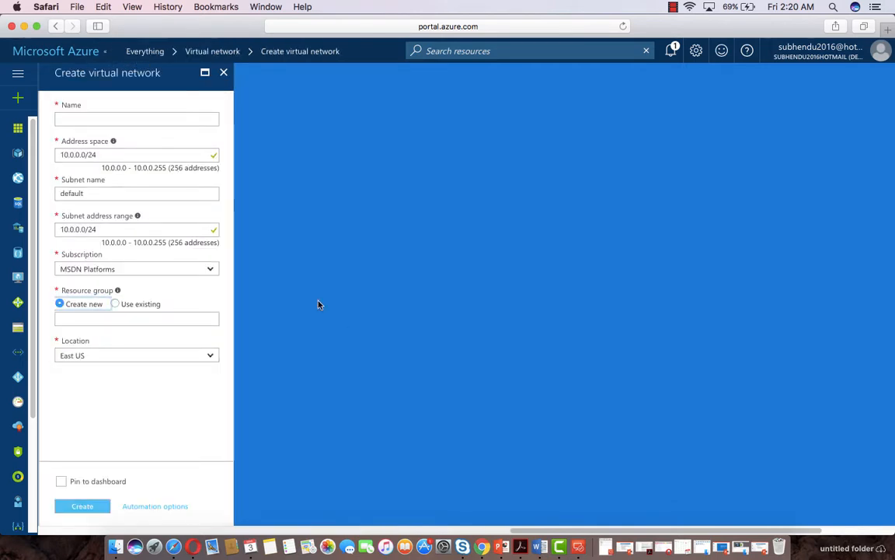
{"action": "left_click", "coordinate": [96, 123]}
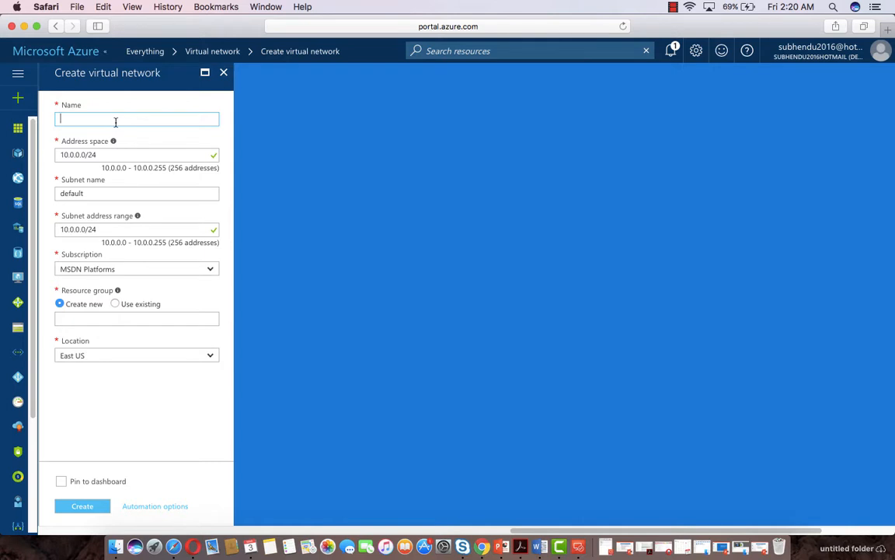
{"action": "type", "text": "Vnet1"}
{"action": "left_click", "coordinate": [122, 154]}
{"action": "key", "text": "BackSpace"}
{"action": "key", "text": "BackSpace"}
{"action": "type", "text": "16"}
{"action": "left_click", "coordinate": [96, 194]}
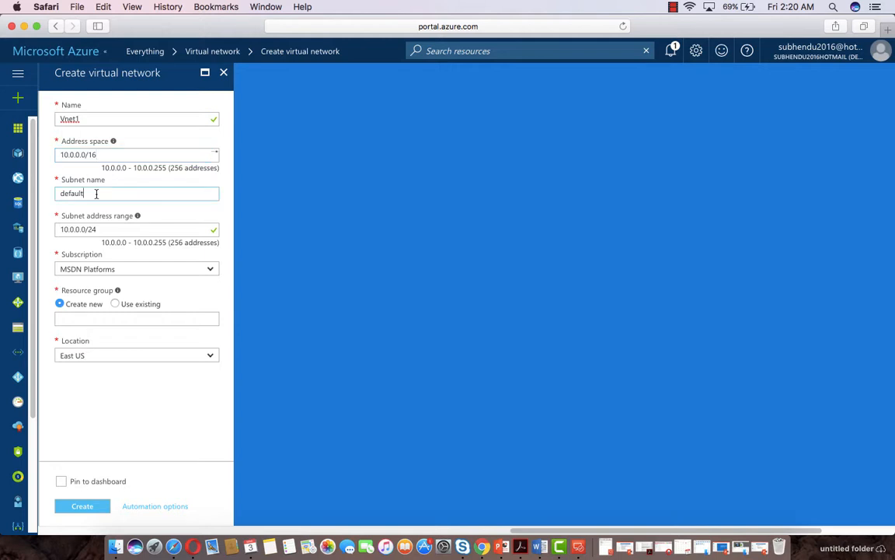
{"action": "left_click", "coordinate": [161, 231]}
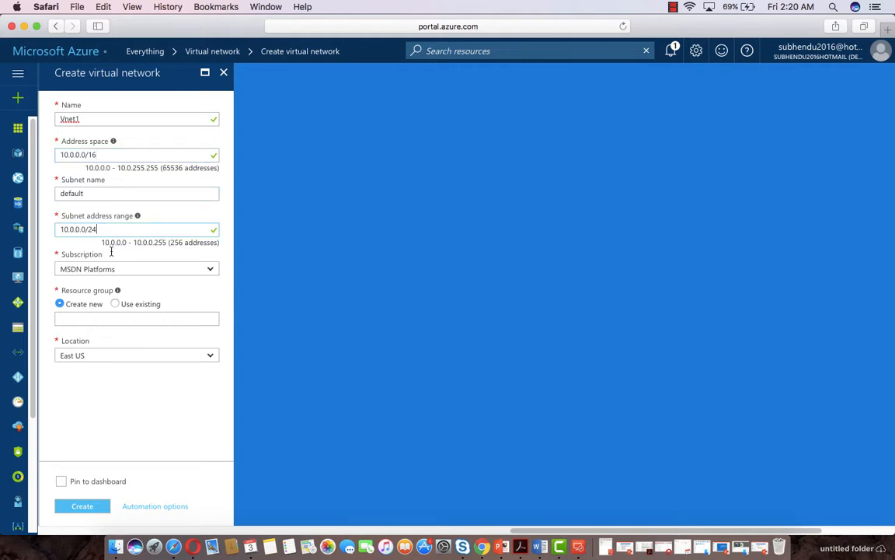
Place it in a new resource group USRG and create the network
{"action": "left_click", "coordinate": [78, 319]}
{"action": "type", "text": "USRG"}
{"action": "left_click", "coordinate": [76, 506]}
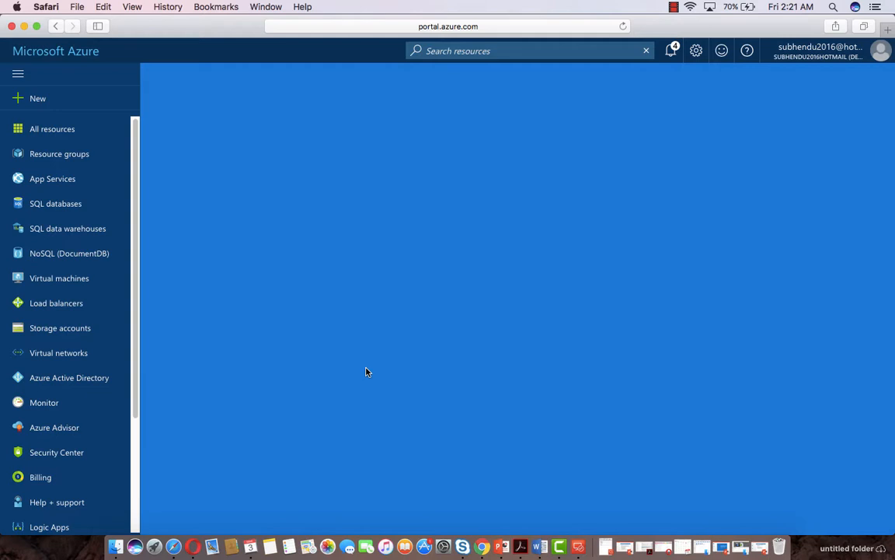
Check the USRG deployment in notifications and open the Virtual networks list
{"action": "left_click", "coordinate": [669, 53]}
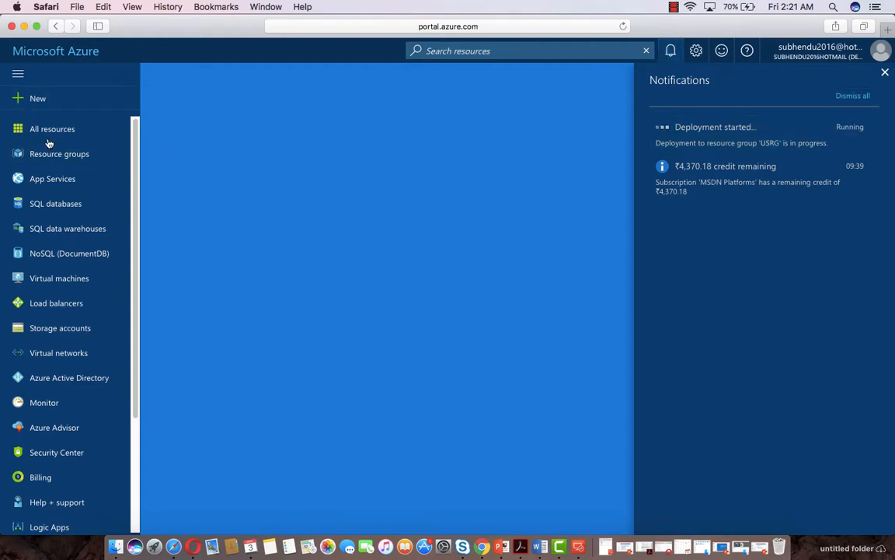
{"action": "left_click", "coordinate": [61, 353]}
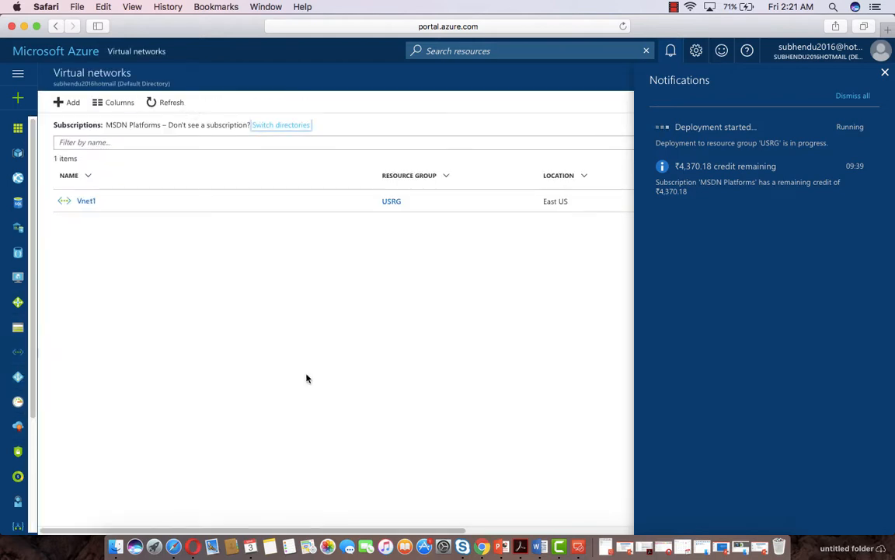
Start another virtual network named Vnet2 with address space 10.1.0.0/16
{"action": "left_click", "coordinate": [71, 105]}
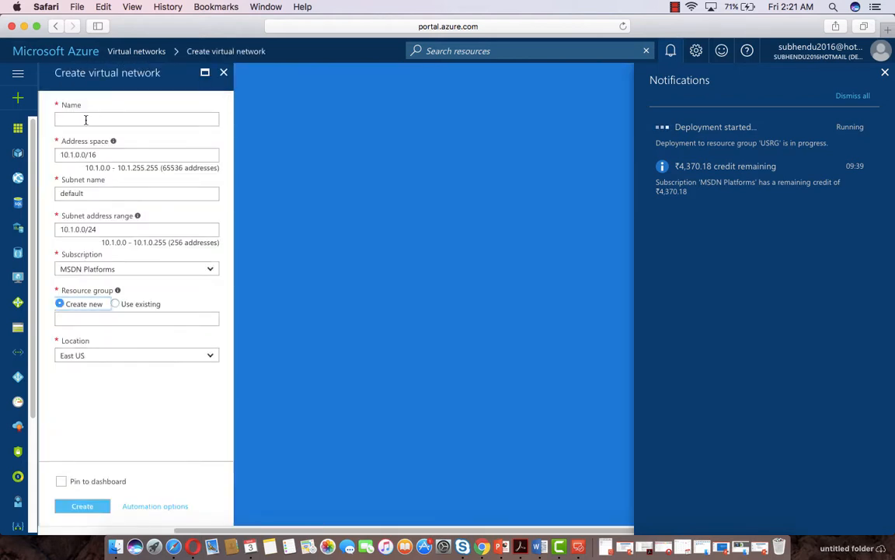
{"action": "left_click", "coordinate": [121, 120]}
{"action": "type", "text": "V"}
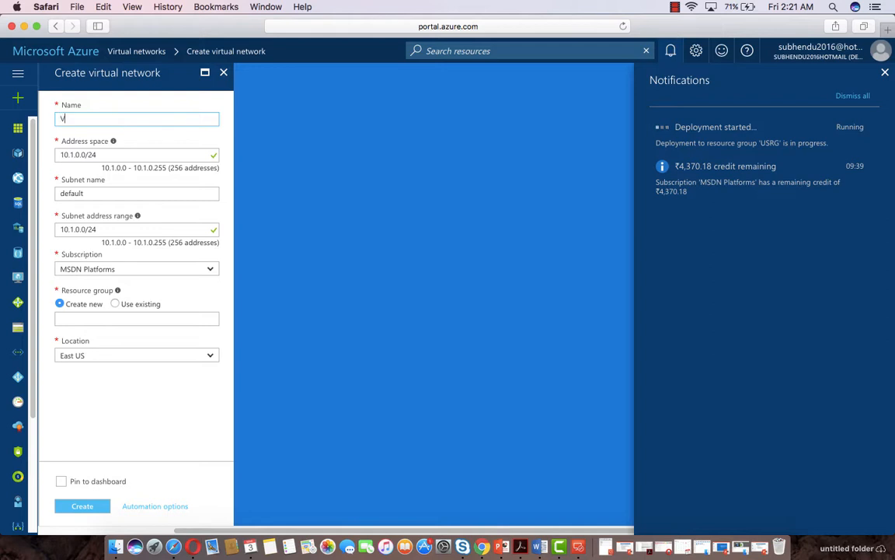
{"action": "type", "text": "net2"}
{"action": "left_click", "coordinate": [106, 155]}
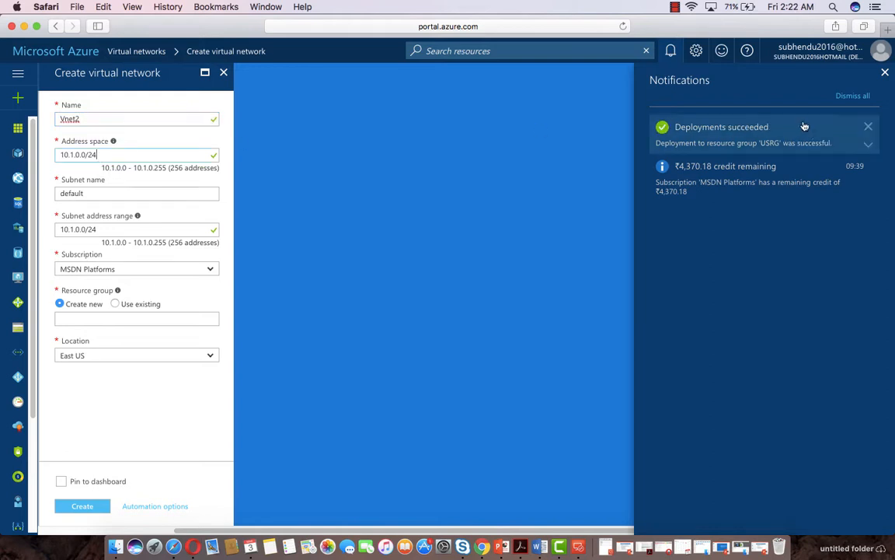
{"action": "key", "text": "BackSpace"}
{"action": "key", "text": "BackSpace"}
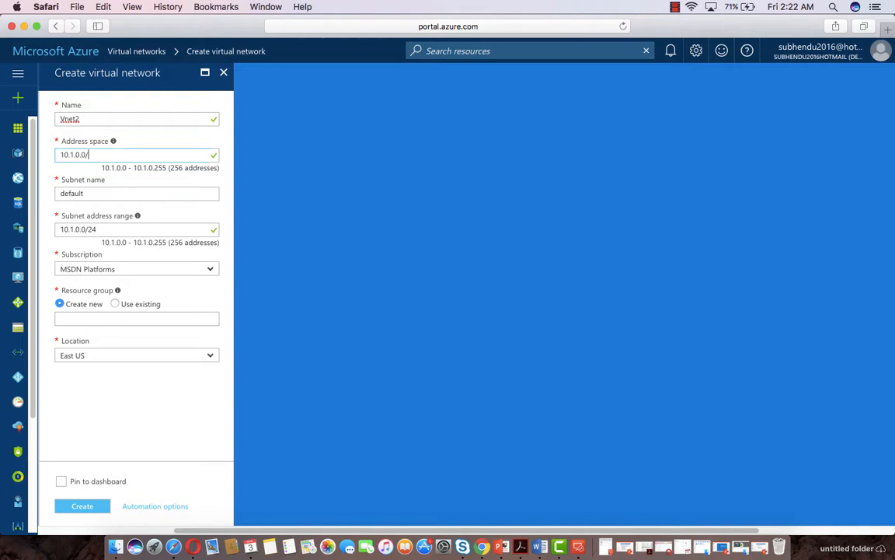
{"action": "type", "text": "16"}
{"action": "left_click", "coordinate": [104, 193]}
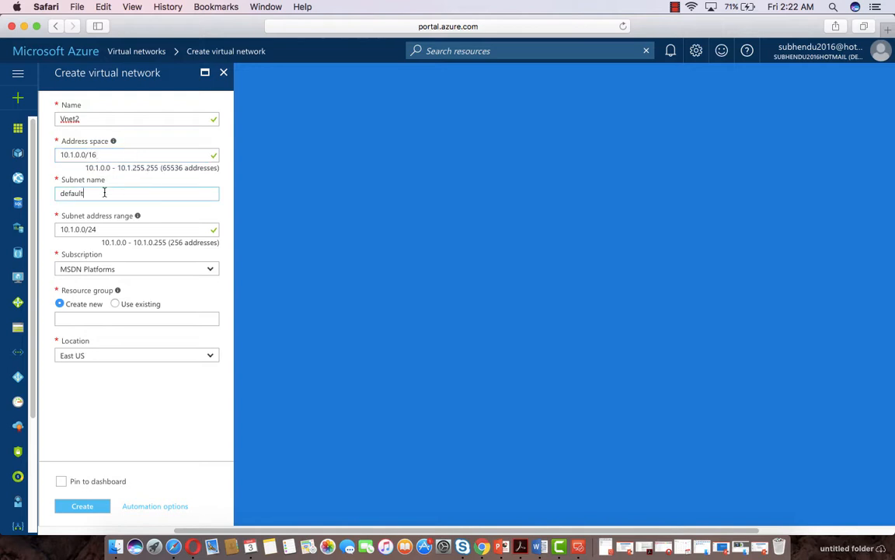
Assign it to the existing USRG resource group and create it
{"action": "left_click", "coordinate": [116, 304]}
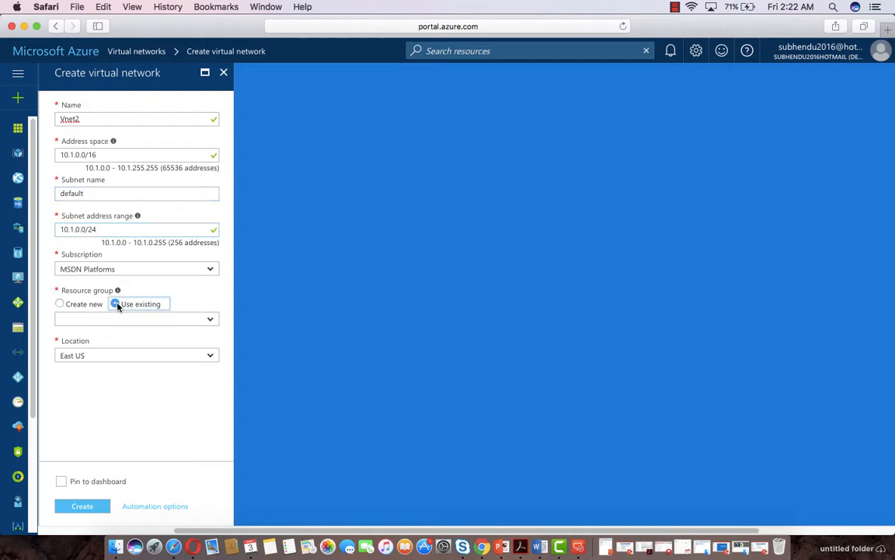
{"action": "left_click", "coordinate": [201, 321]}
{"action": "left_click", "coordinate": [90, 400]}
{"action": "left_click", "coordinate": [82, 507]}
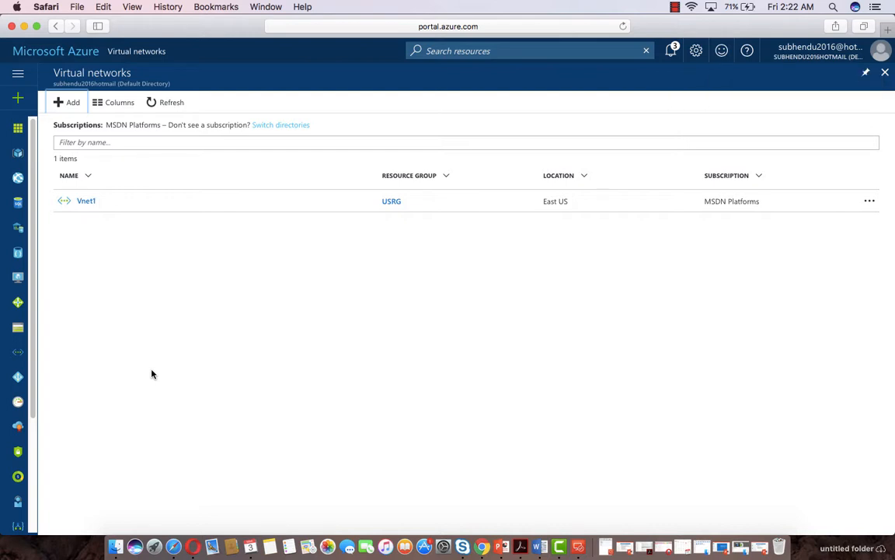
Confirm both deployments in notifications, then open Vnet1's Peerings page
{"action": "left_click", "coordinate": [672, 51]}
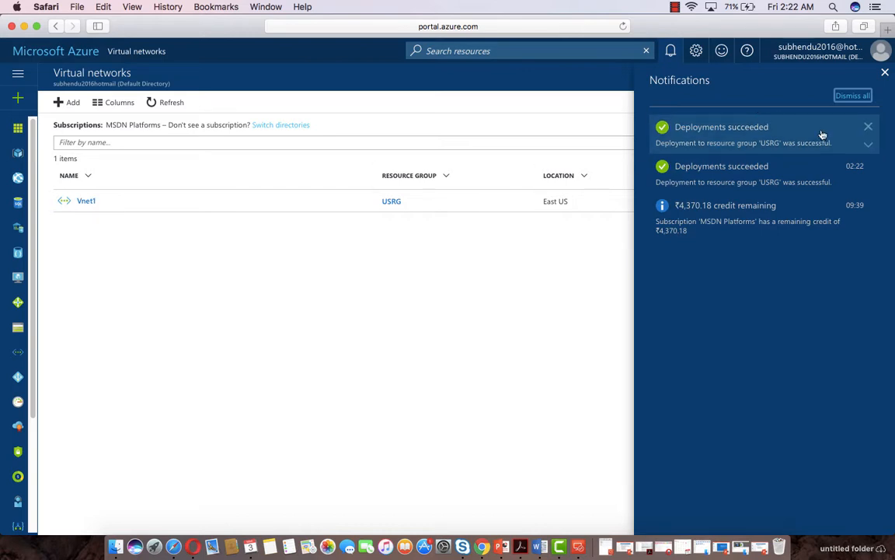
{"action": "left_click", "coordinate": [885, 73]}
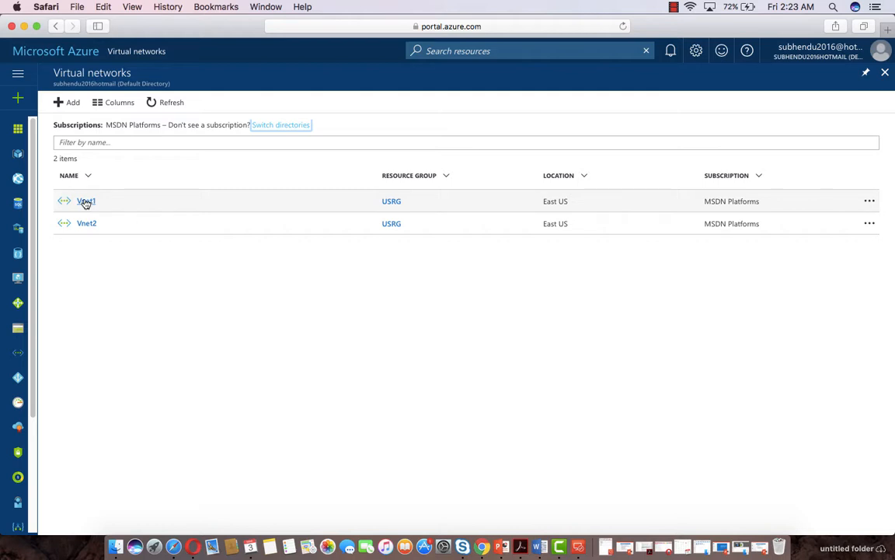
{"action": "left_click", "coordinate": [85, 202]}
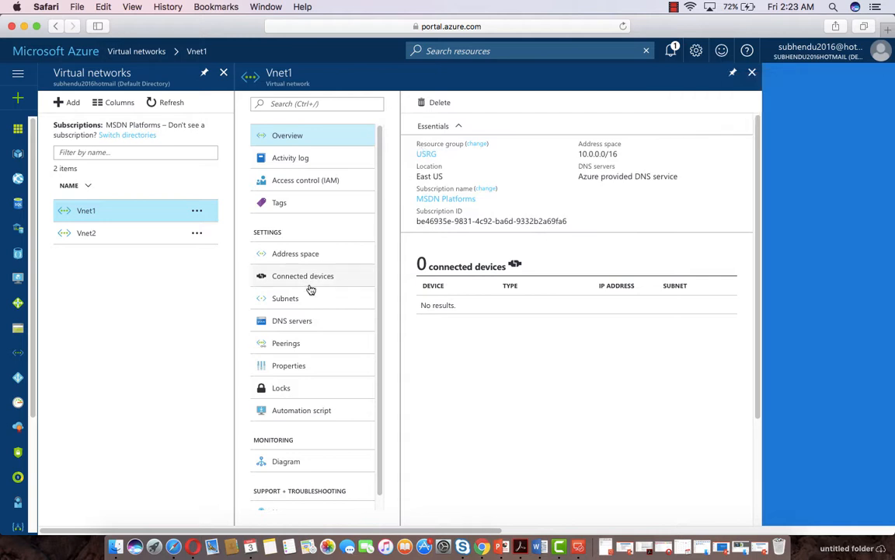
{"action": "left_click", "coordinate": [291, 344]}
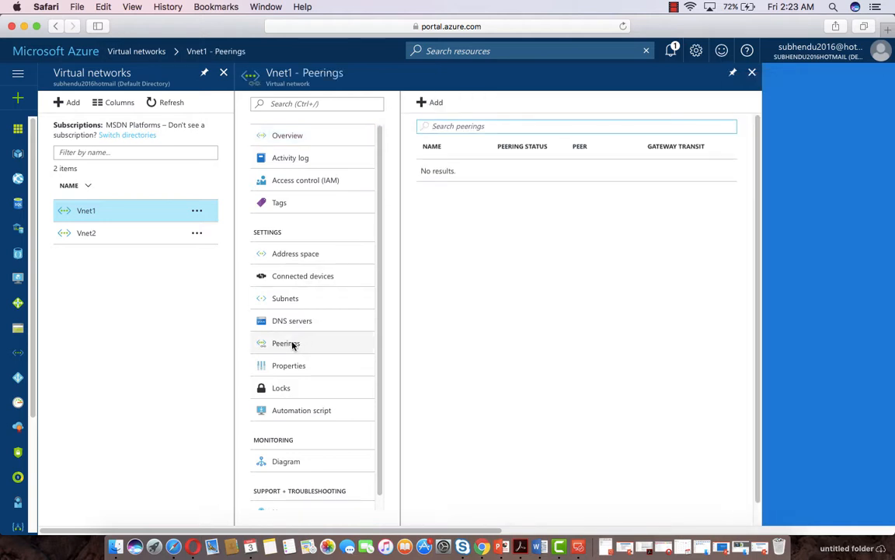
Add a peering named 'VnetPeering' from Vnet1 to Vnet2
{"action": "left_click", "coordinate": [421, 104]}
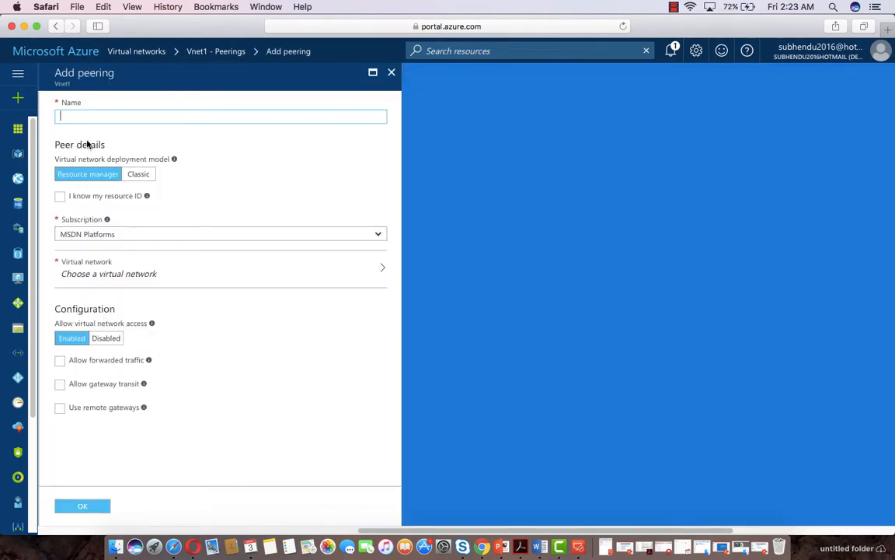
{"action": "type", "text": "etPeering"}
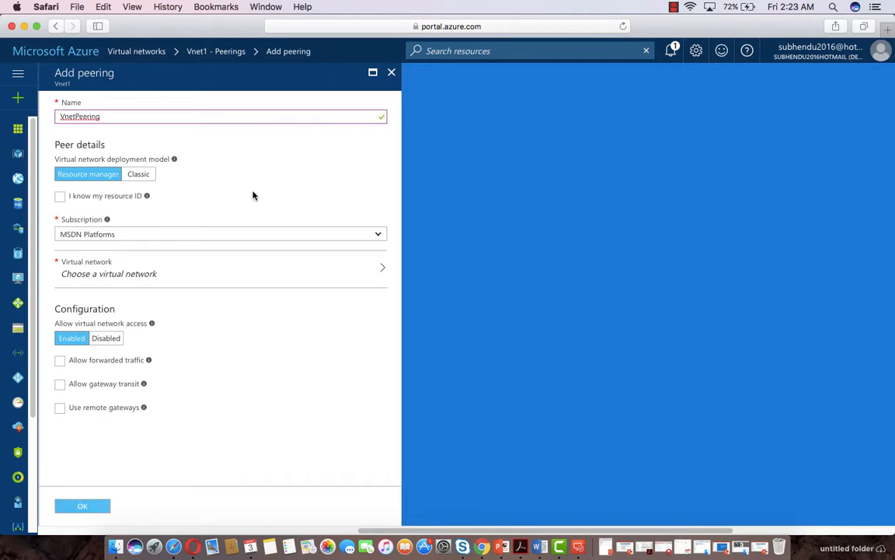
{"action": "left_click", "coordinate": [92, 273]}
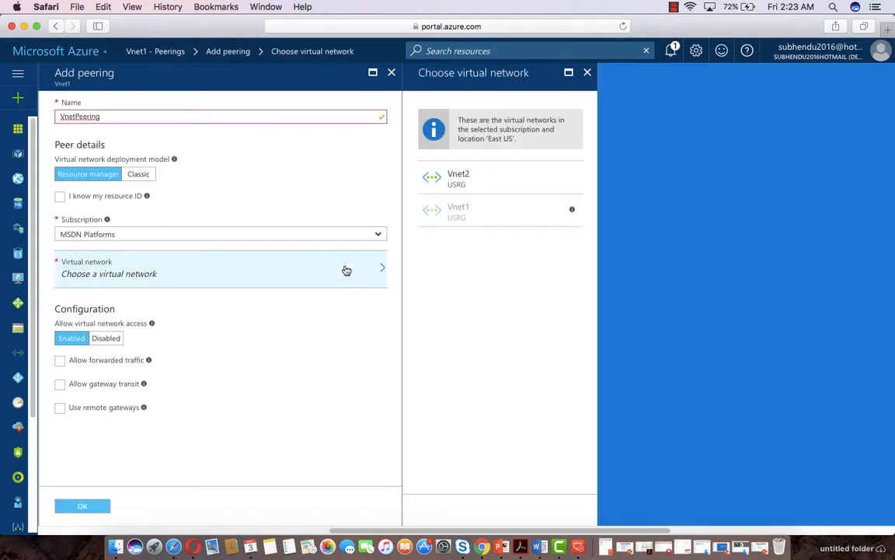
{"action": "left_click", "coordinate": [466, 179]}
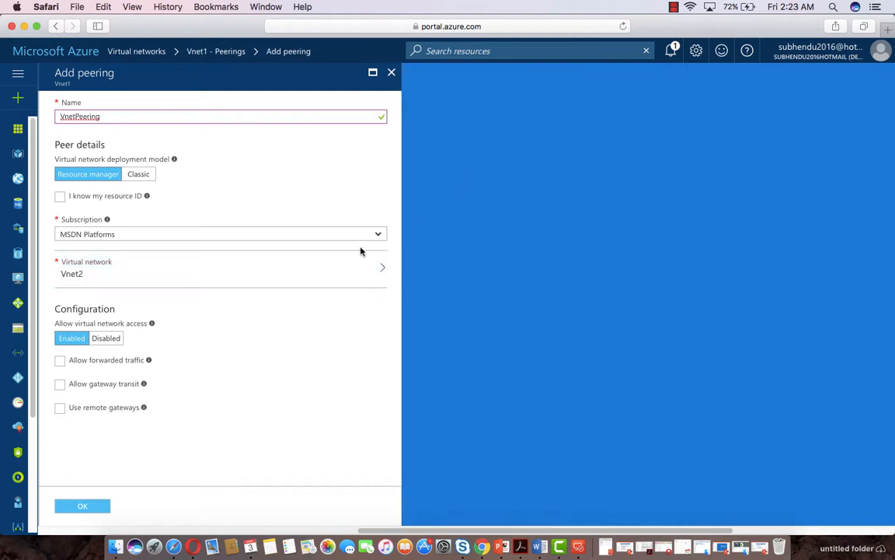
{"action": "left_click", "coordinate": [88, 505]}
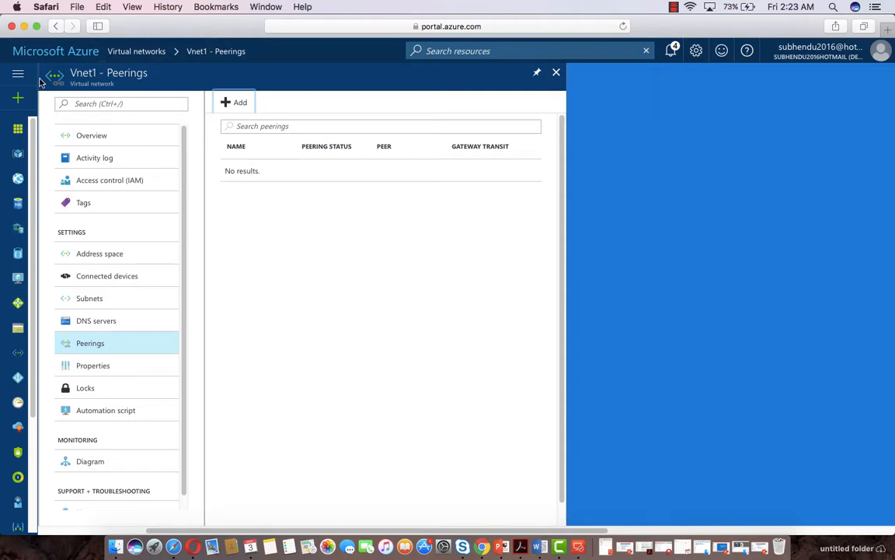
Start a network named Vnetindia in Central India with new resource group IndiaRG
{"action": "left_click", "coordinate": [19, 353]}
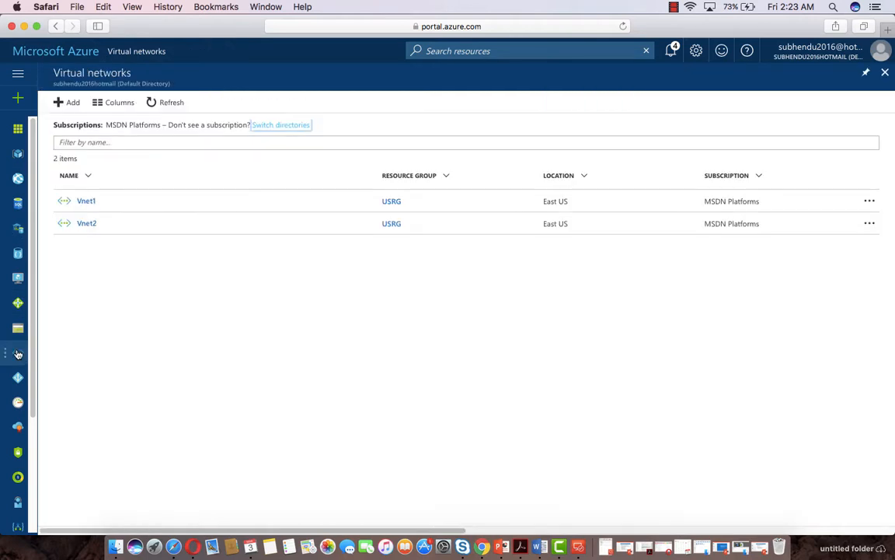
{"action": "left_click", "coordinate": [68, 102]}
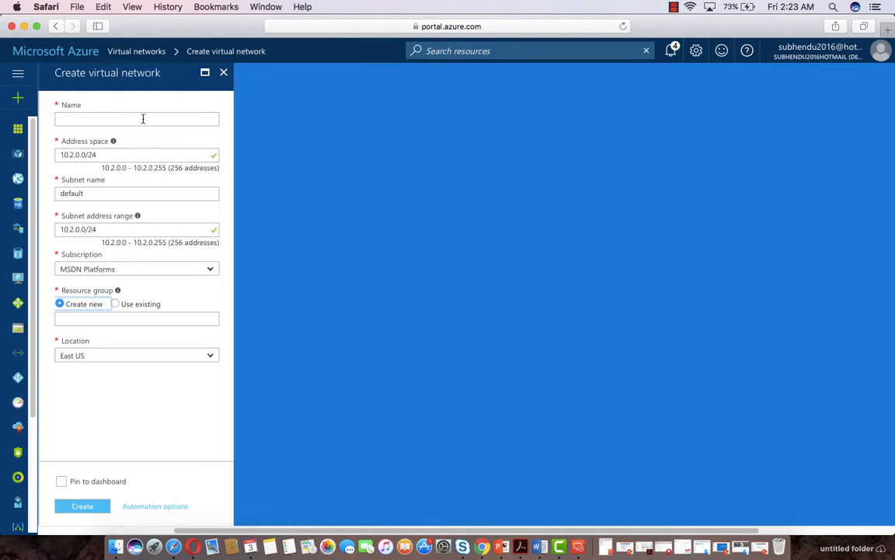
{"action": "left_click", "coordinate": [143, 118]}
{"action": "type", "text": "Vnet"}
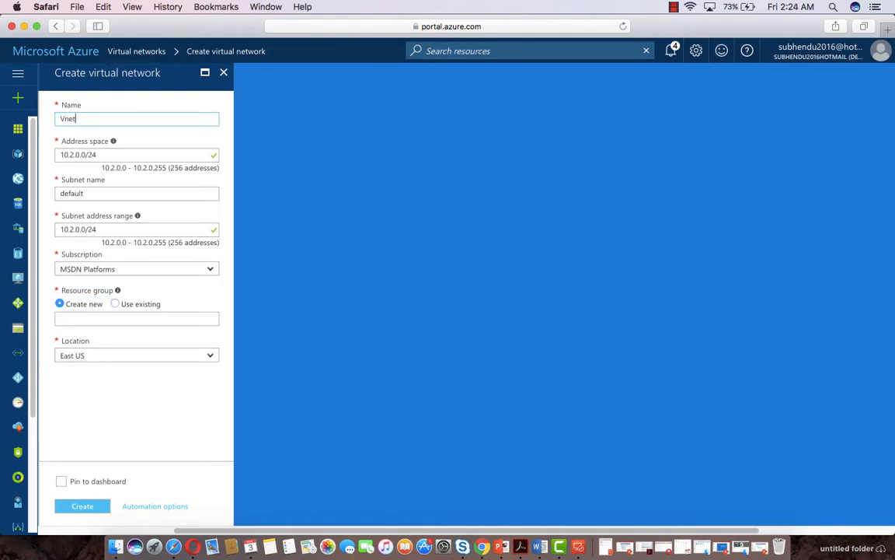
{"action": "type", "text": "india"}
{"action": "left_click", "coordinate": [211, 357]}
{"action": "scroll", "coordinate": [139, 427], "scroll_direction": "down", "scroll_amount": 5}
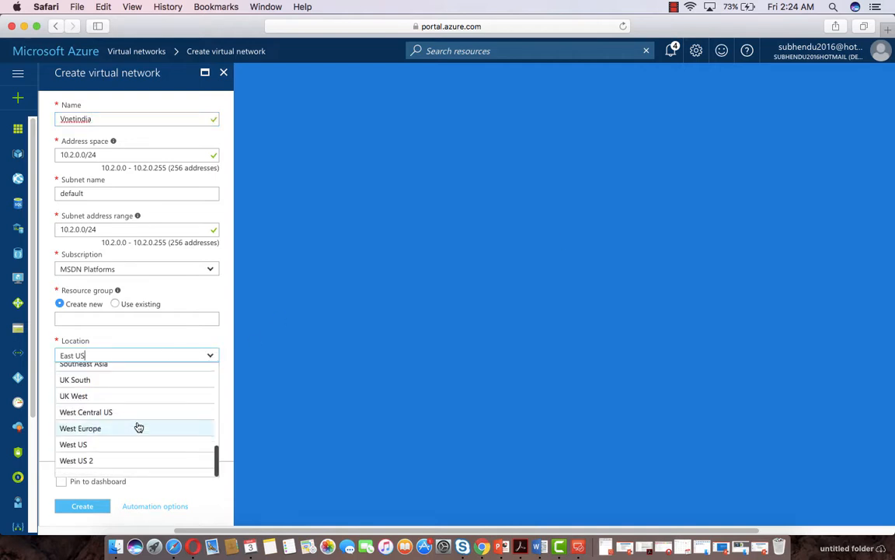
{"action": "scroll", "coordinate": [139, 426], "scroll_direction": "up", "scroll_amount": 8}
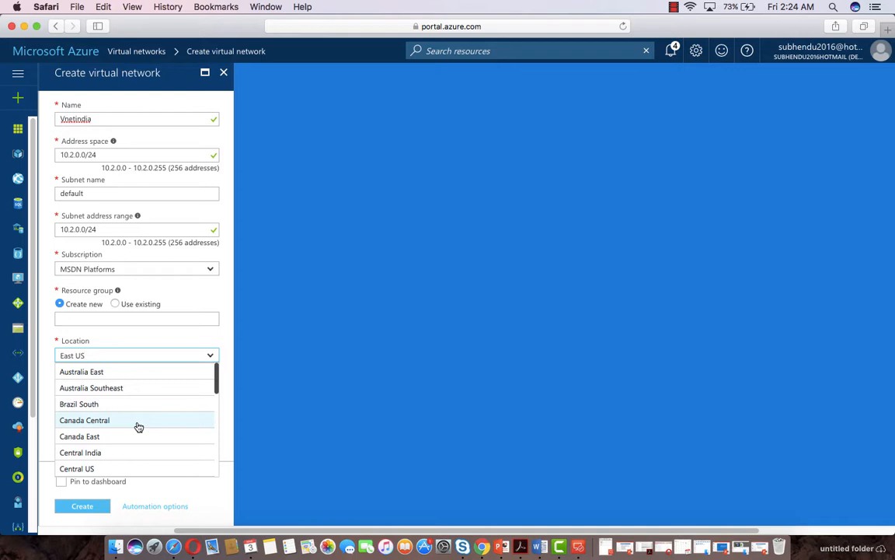
{"action": "left_click", "coordinate": [87, 451]}
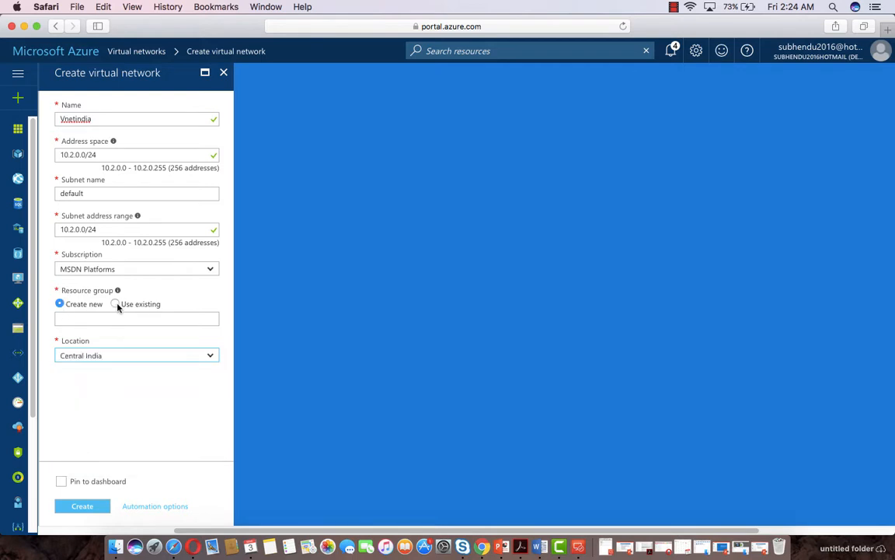
{"action": "left_click", "coordinate": [73, 318]}
{"action": "type", "text": "IndiaRG"}
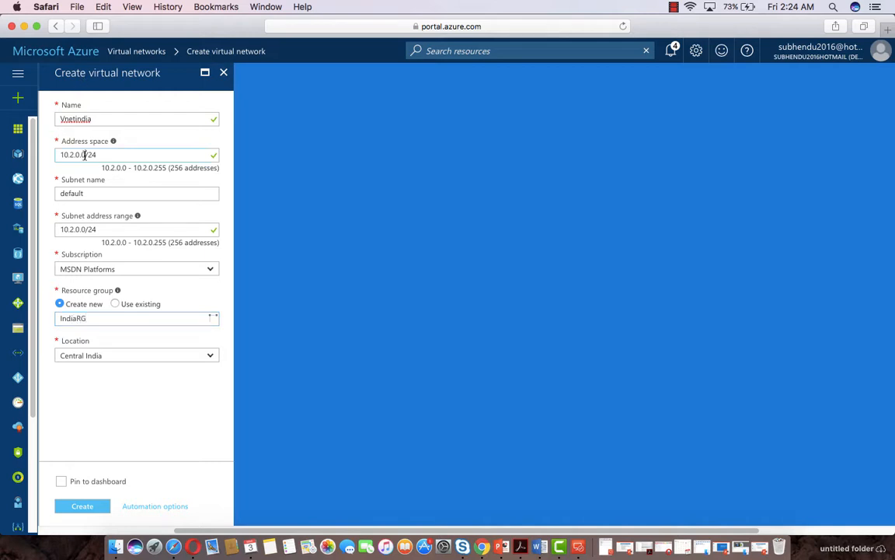
Set address space 192.168.0.0/16 and subnet range 192.168.0.0/24, then create it
{"action": "left_click_drag", "start_coordinate": [87, 155], "coordinate": [30, 155]}
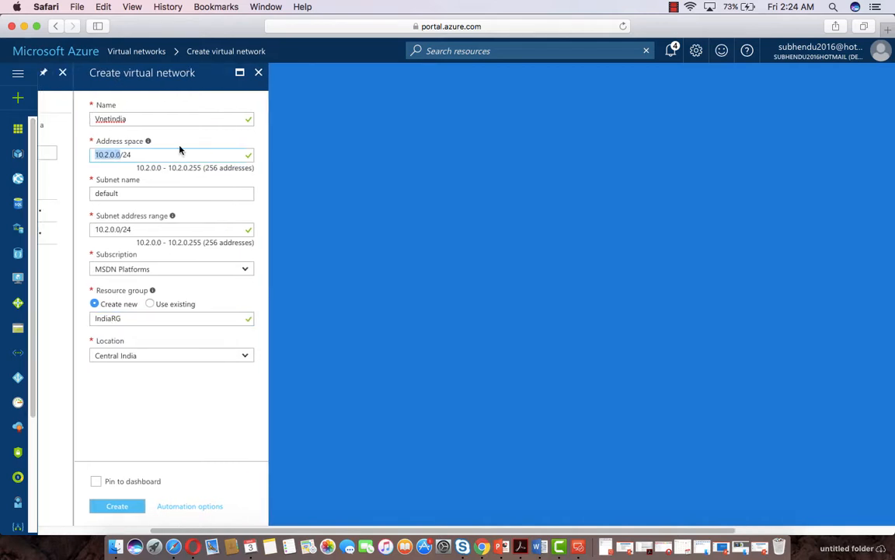
{"action": "type", "text": "192.168.0.0"}
{"action": "key", "text": "BackSpace"}
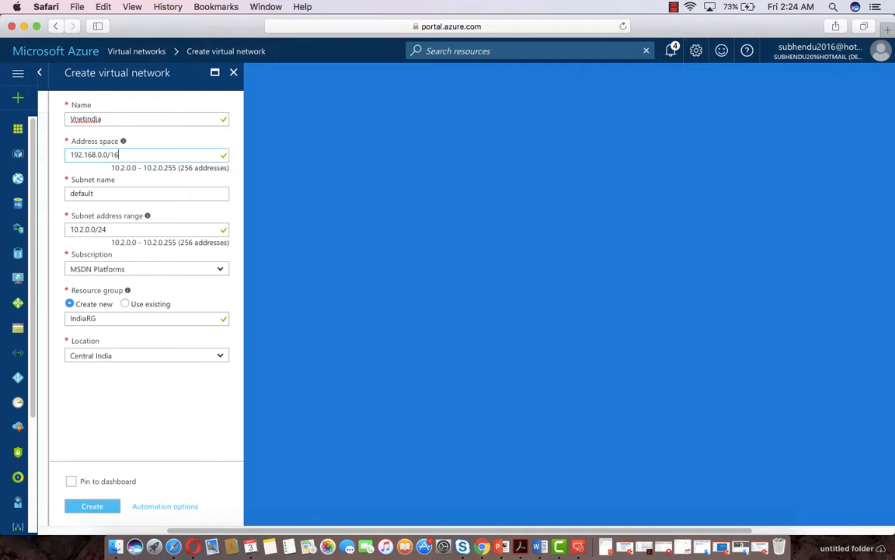
{"action": "left_click", "coordinate": [111, 229]}
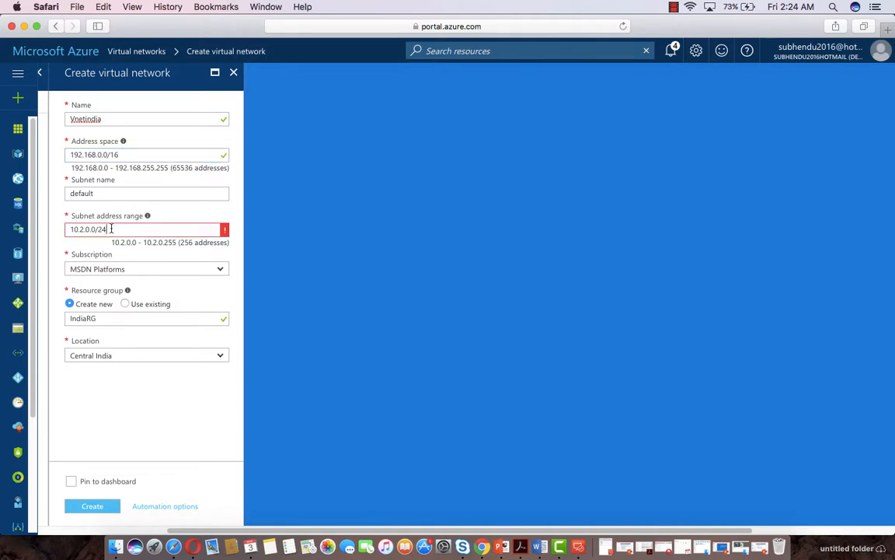
{"action": "left_click_drag", "start_coordinate": [136, 154], "coordinate": [22, 154]}
{"action": "key", "text": "super+c"}
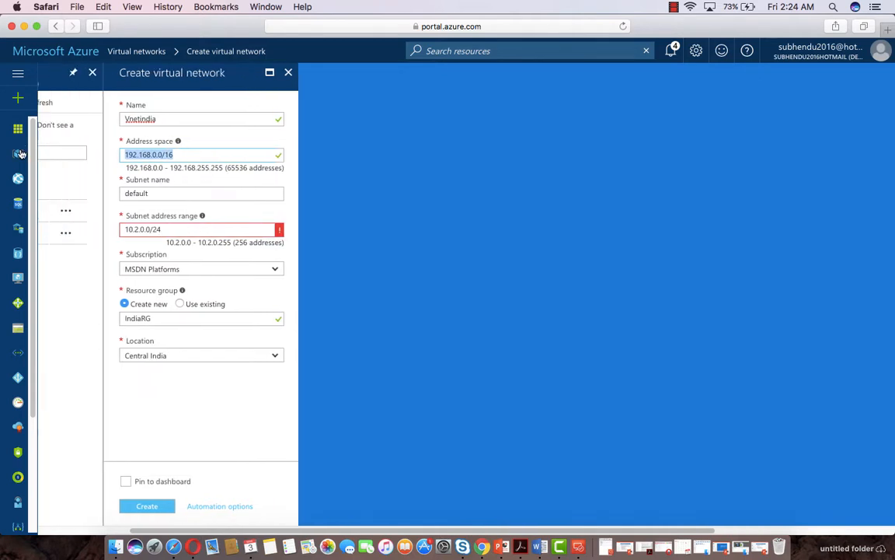
{"action": "left_click_drag", "start_coordinate": [161, 229], "coordinate": [78, 225]}
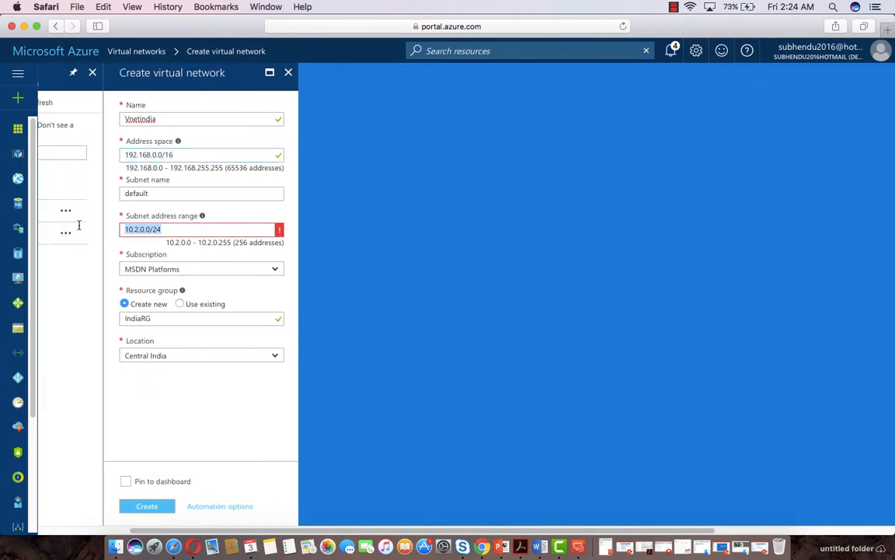
{"action": "key", "text": "super+v"}
{"action": "key", "text": "BackSpace"}
{"action": "key", "text": "BackSpace"}
{"action": "type", "text": "24"}
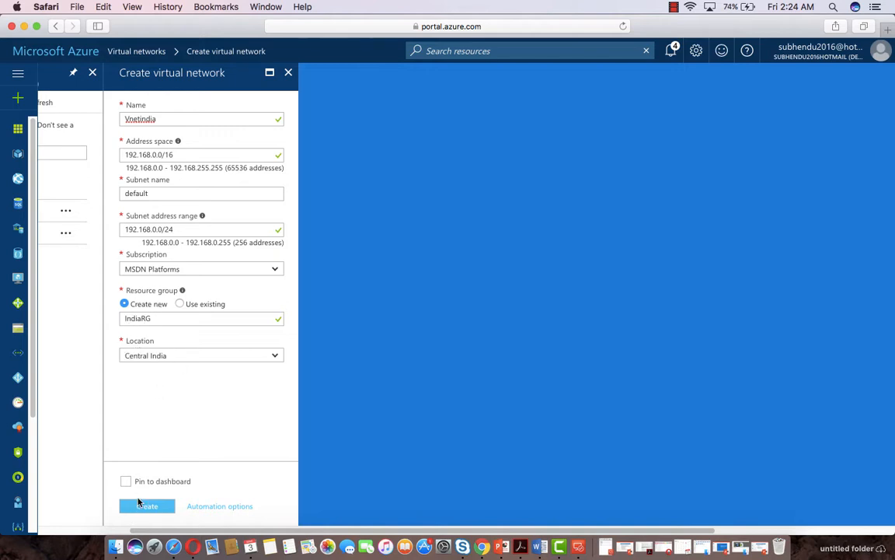
{"action": "left_click", "coordinate": [148, 506]}
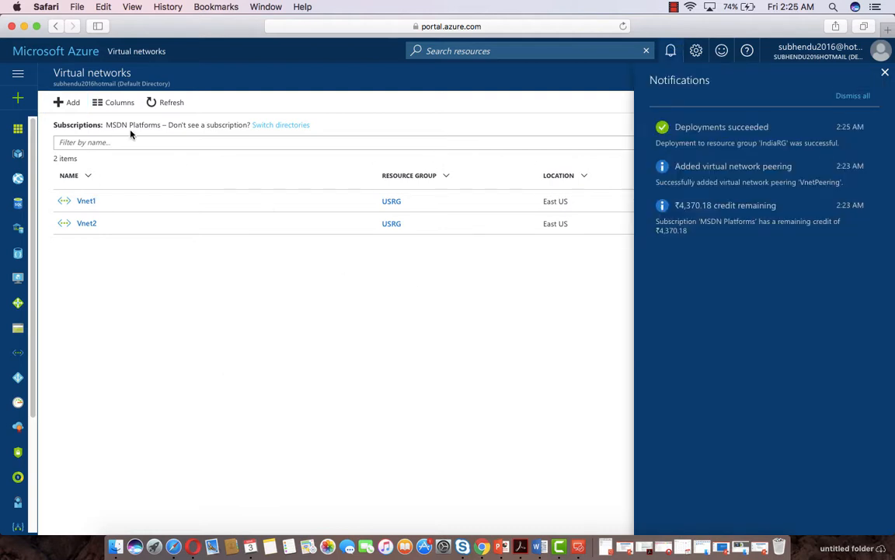
Refresh the network list to show Vnetindia, then open Vnet1's Subnets page
{"action": "left_click", "coordinate": [178, 103]}
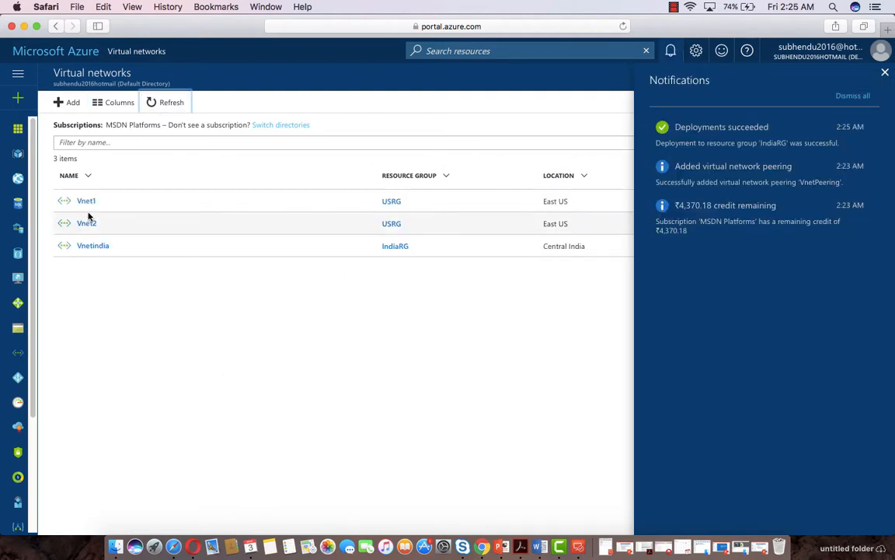
{"action": "left_click", "coordinate": [884, 72]}
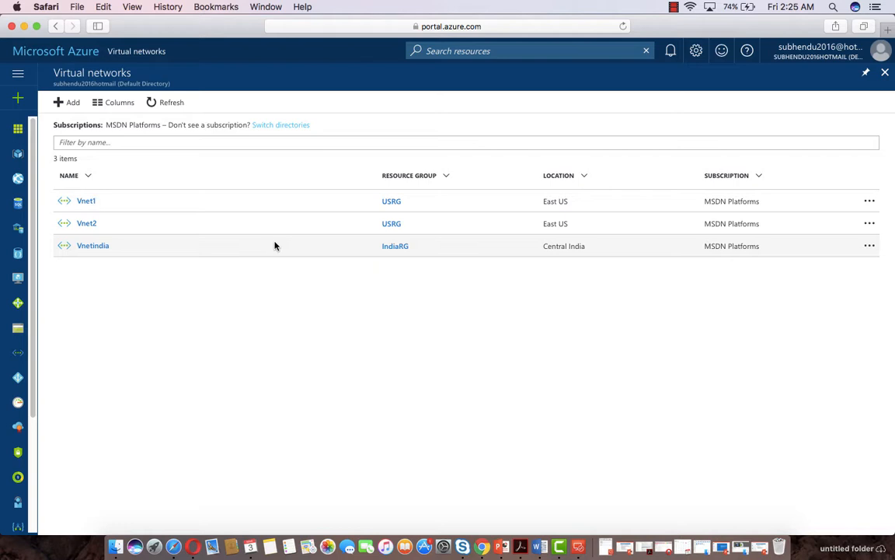
{"action": "left_click", "coordinate": [86, 202]}
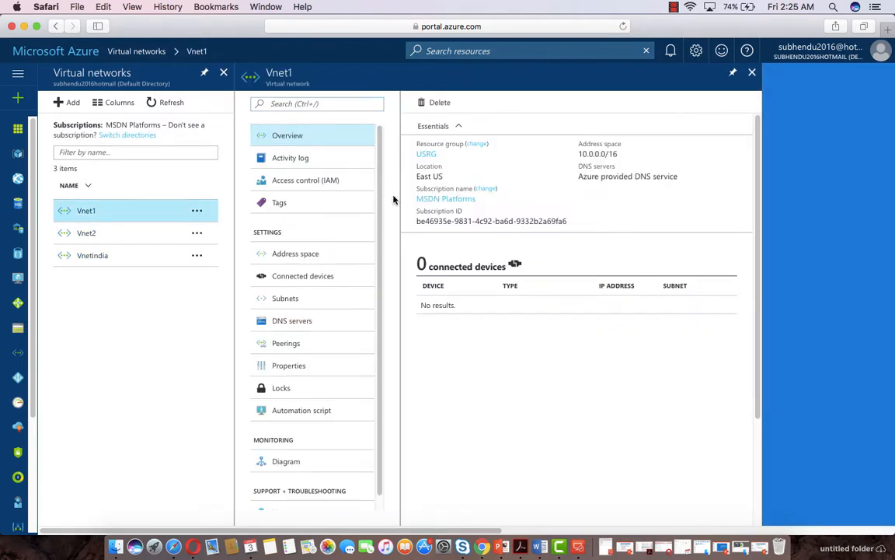
{"action": "left_click", "coordinate": [282, 302]}
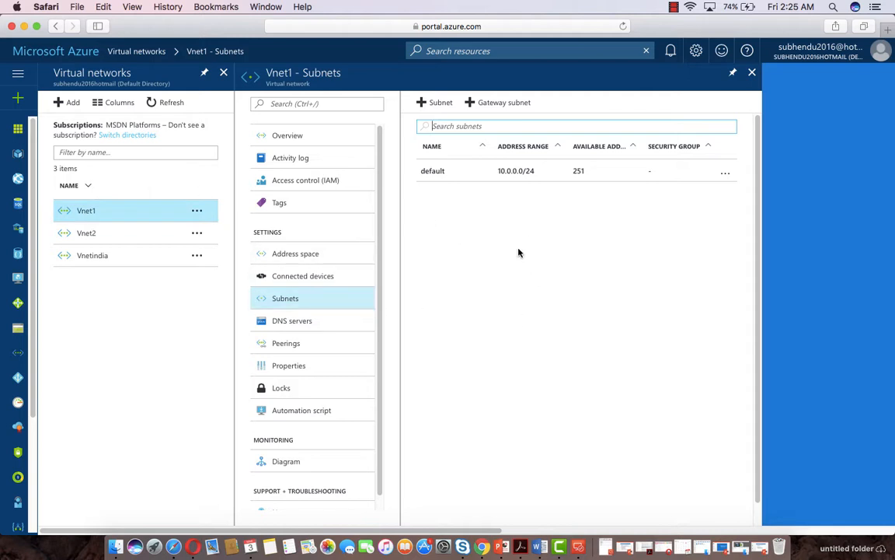
Add GatewaySubnet 10.0.1.0/24 to Vnet1 with route table None, then return to the list
{"action": "left_click", "coordinate": [496, 103]}
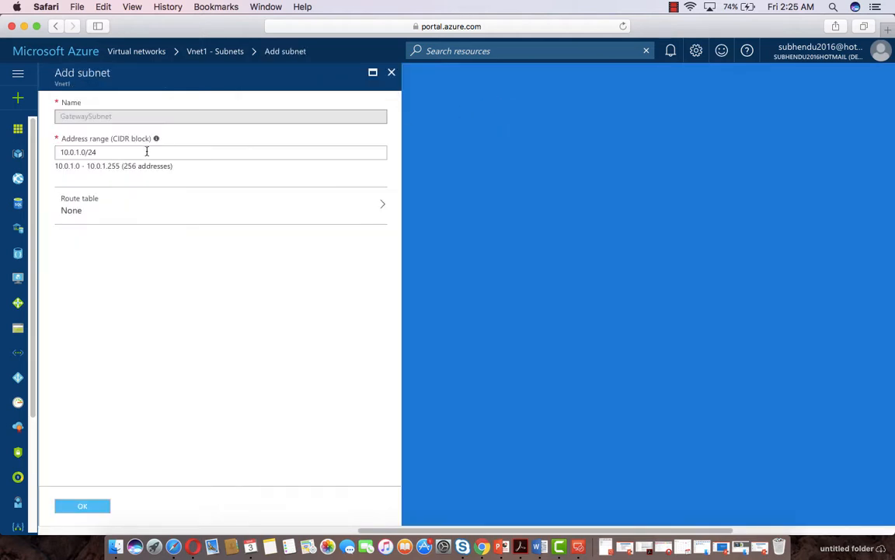
{"action": "left_click", "coordinate": [121, 213]}
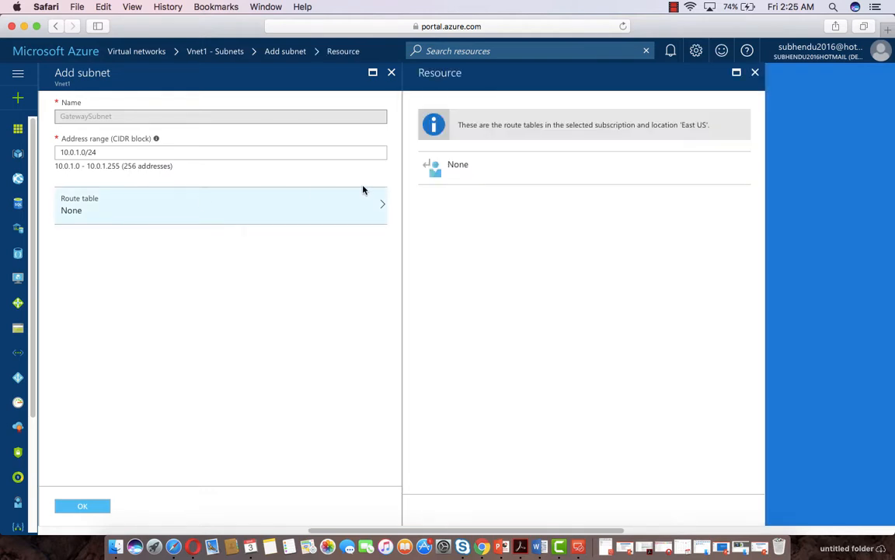
{"action": "left_click", "coordinate": [456, 163]}
{"action": "left_click", "coordinate": [82, 506]}
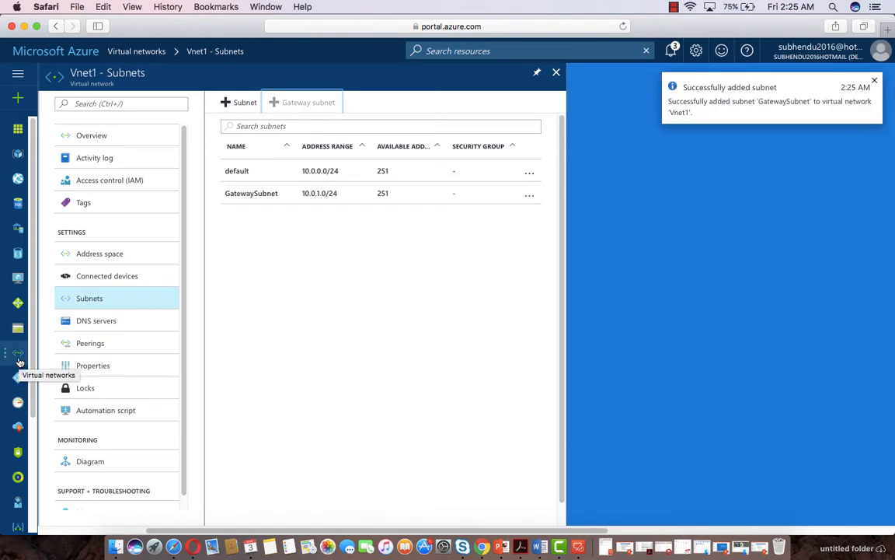
{"action": "left_click", "coordinate": [19, 356]}
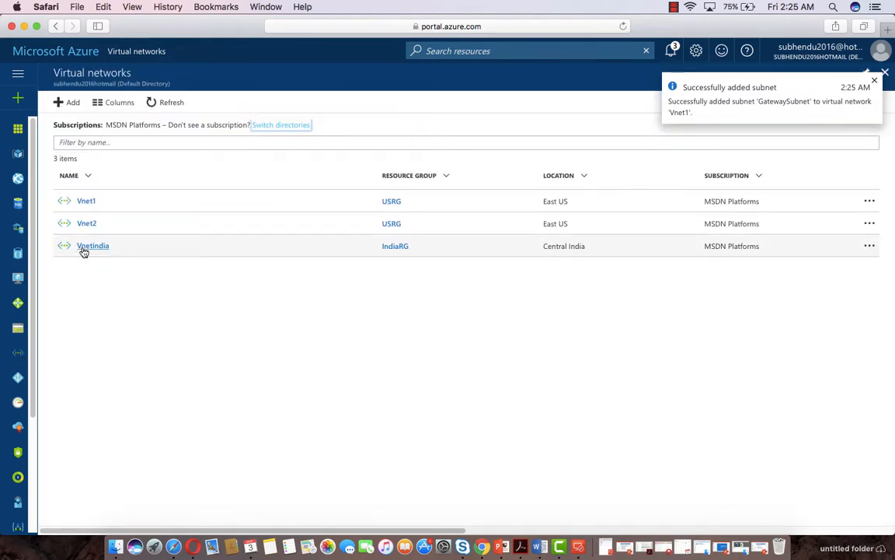
Add GatewaySubnet 192.168.1.0/24 to Vnetindia and confirm it in notifications
{"action": "left_click", "coordinate": [84, 247]}
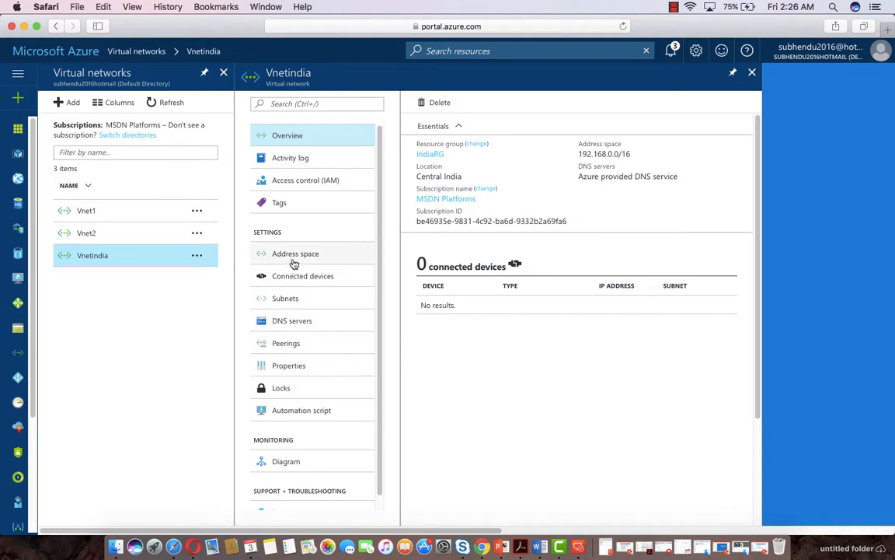
{"action": "left_click", "coordinate": [303, 302]}
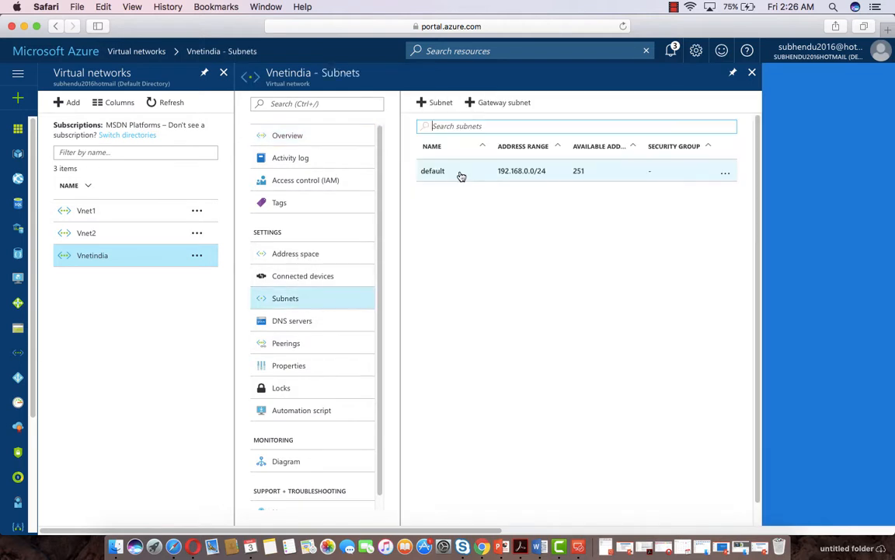
{"action": "left_click", "coordinate": [477, 106]}
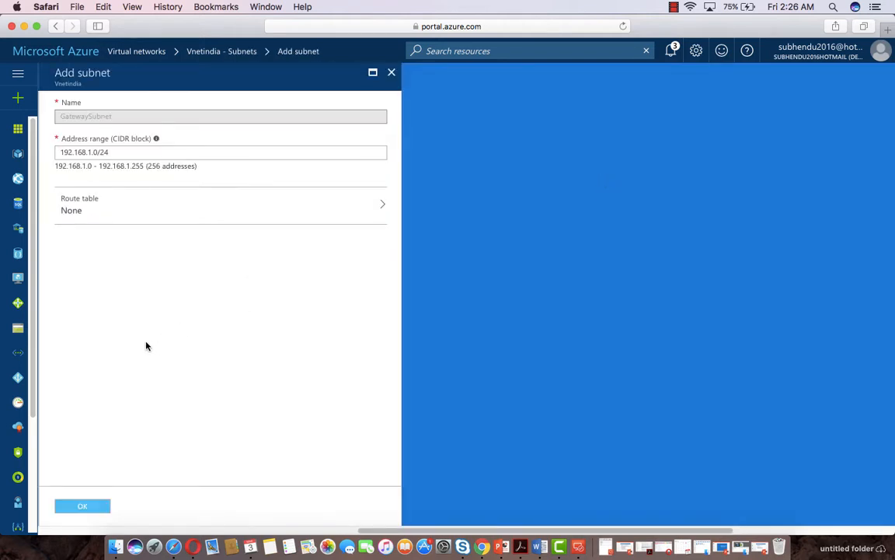
{"action": "left_click", "coordinate": [80, 506]}
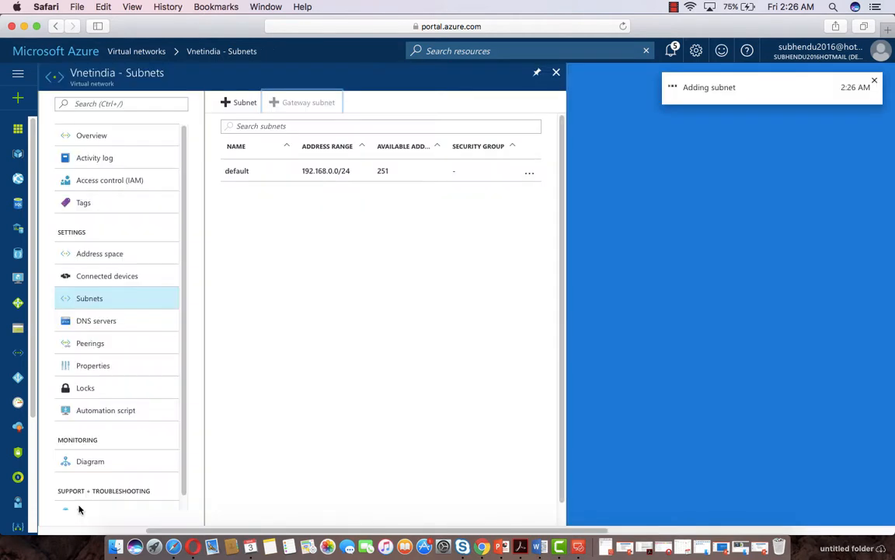
{"action": "left_click", "coordinate": [667, 54]}
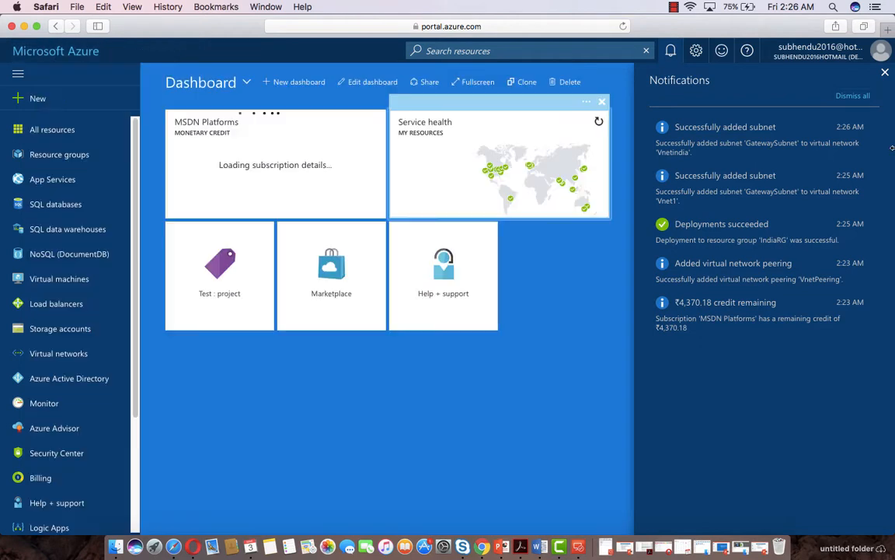
From the dashboard, filter all services for 'virtu' and open the empty Virtual network gateways list
{"action": "left_click", "coordinate": [60, 56]}
{"action": "left_click", "coordinate": [885, 74]}
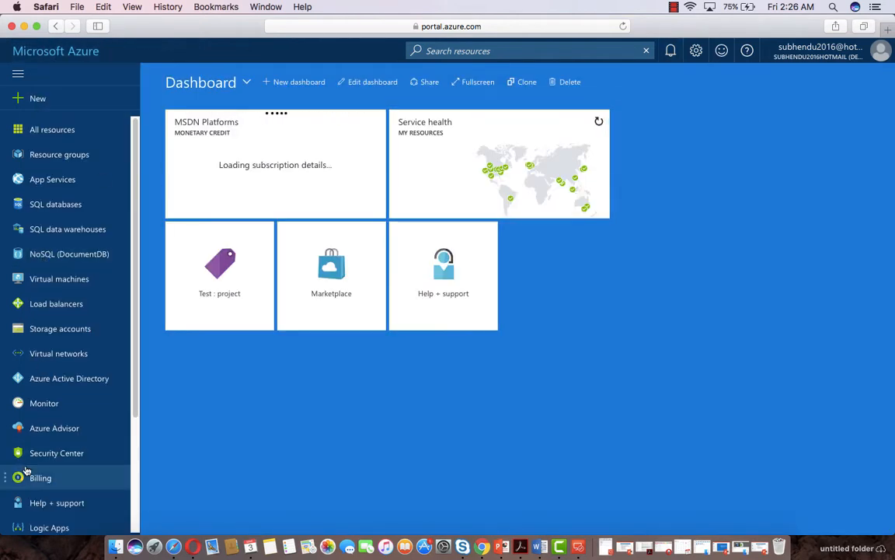
{"action": "scroll", "coordinate": [47, 435], "scroll_direction": "down", "scroll_amount": 5}
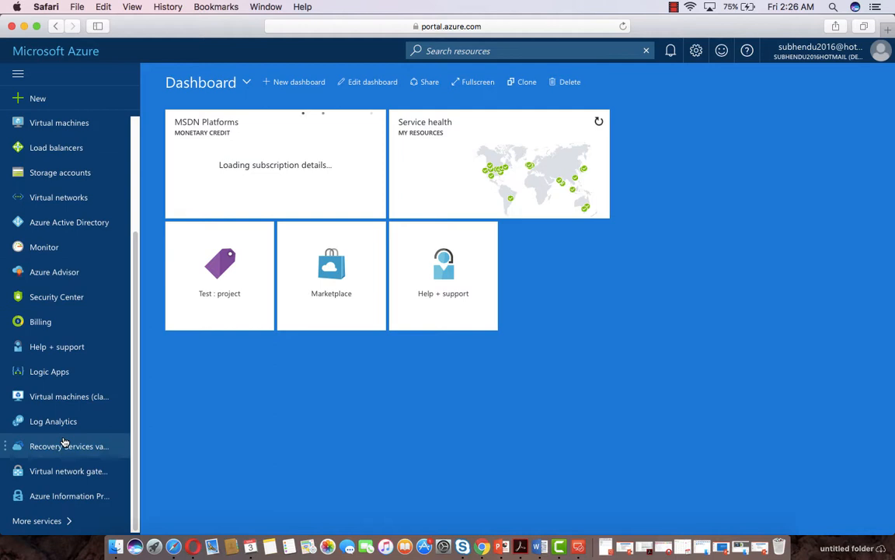
{"action": "left_click", "coordinate": [49, 520]}
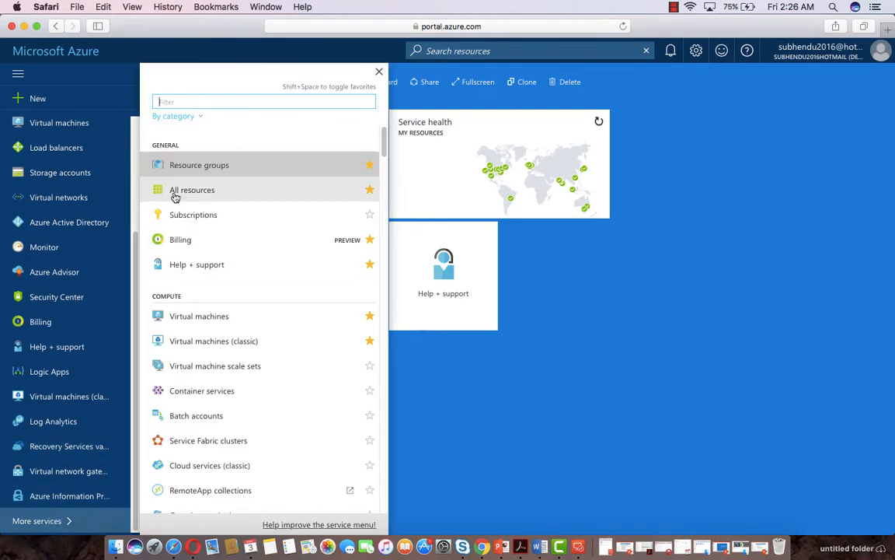
{"action": "type", "text": "virtual"}
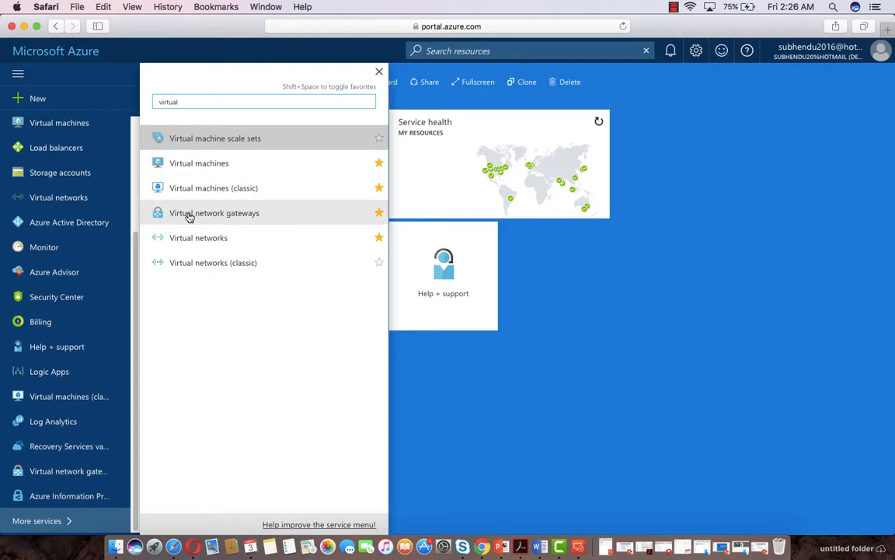
{"action": "left_click", "coordinate": [255, 221]}
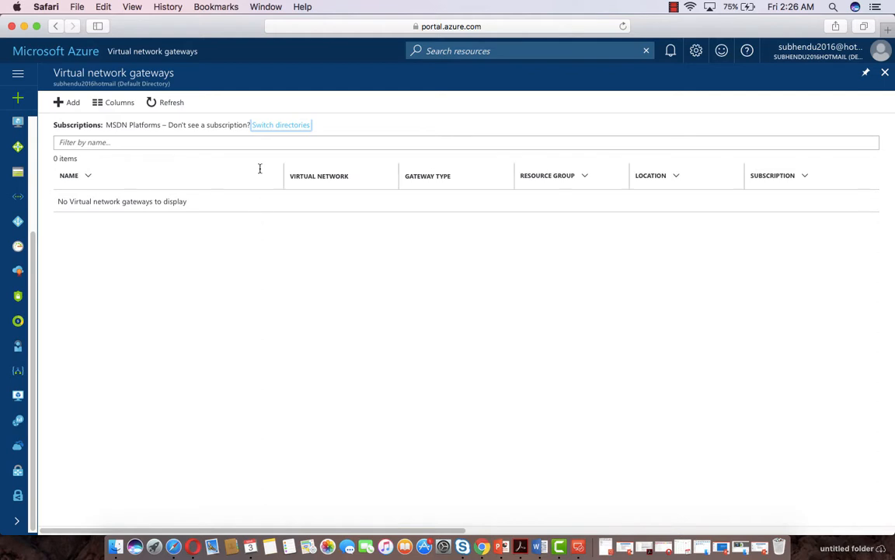
Name a new route-based gateway IndiaVirtualgateway and attach it to Vnetindia
{"action": "left_click", "coordinate": [61, 104]}
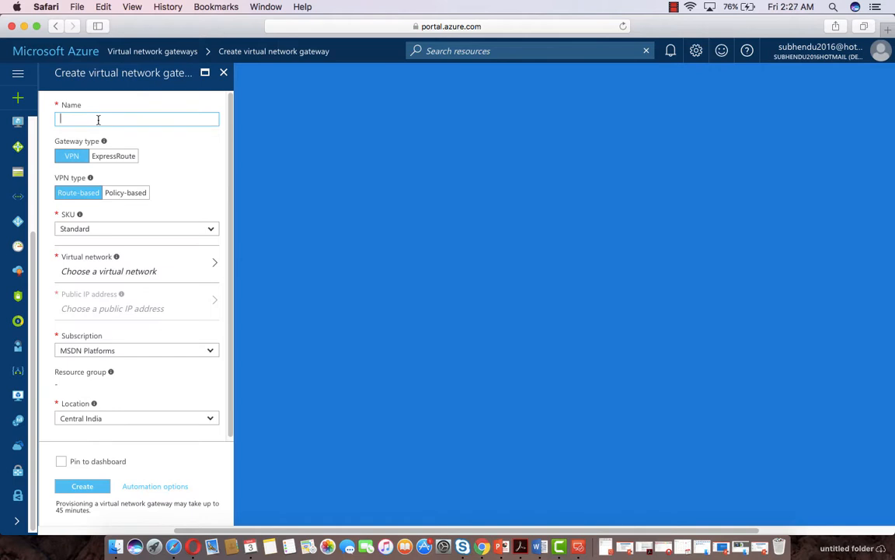
{"action": "type", "text": "IndiaVirtualgateway"}
{"action": "left_click", "coordinate": [90, 192]}
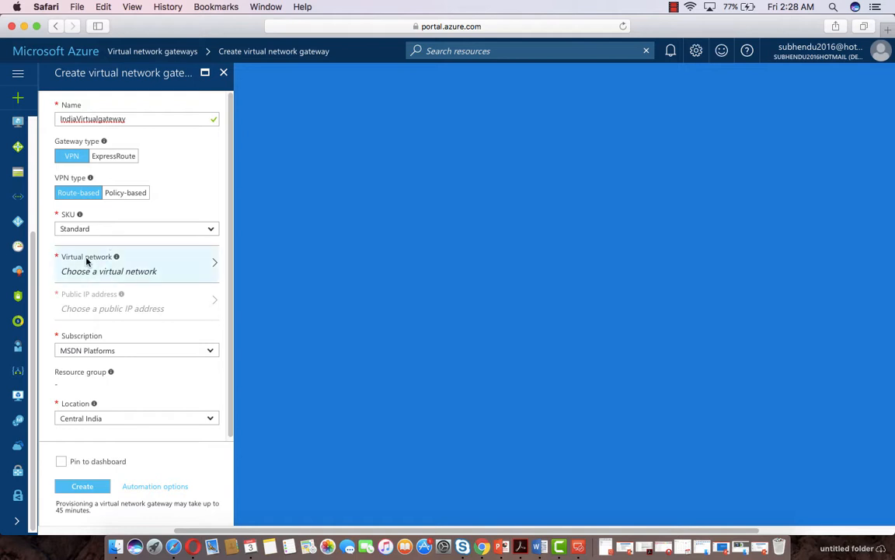
{"action": "left_click", "coordinate": [151, 268]}
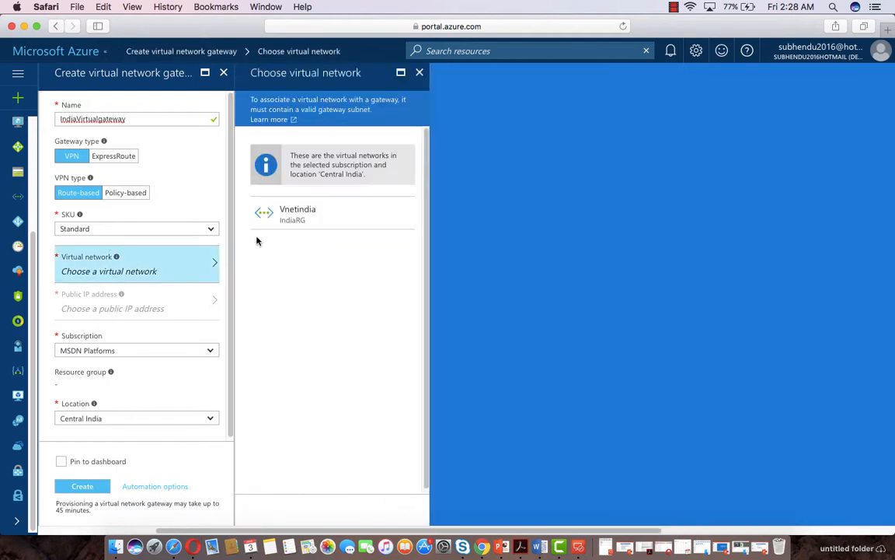
{"action": "left_click", "coordinate": [325, 208]}
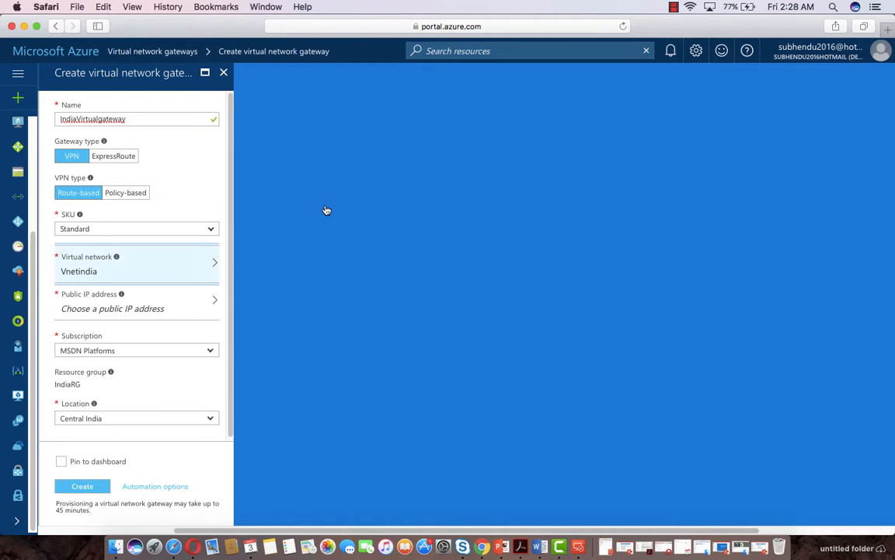
Give the gateway a new public IP address and submit IndiaVirtualgateway for creation
{"action": "left_click", "coordinate": [140, 309]}
{"action": "left_click", "coordinate": [263, 170]}
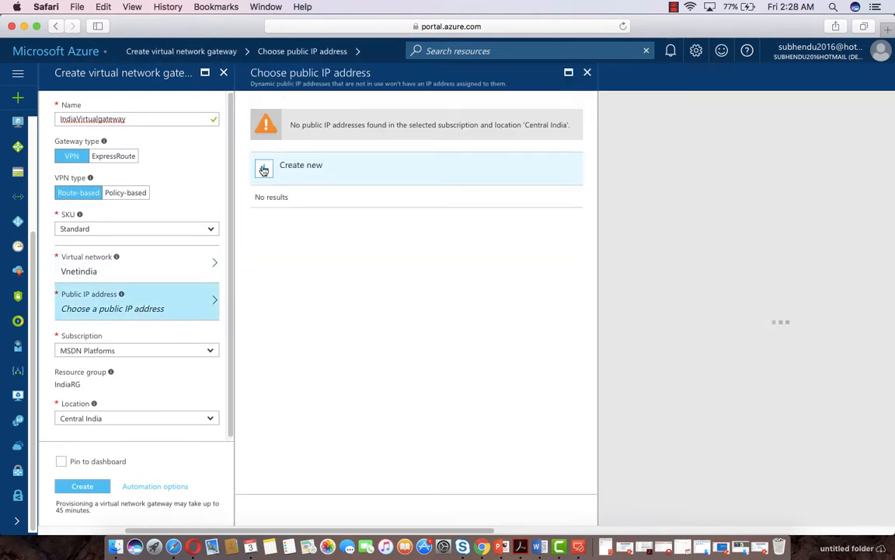
{"action": "type", "text": "IndiaVirtualgateway"}
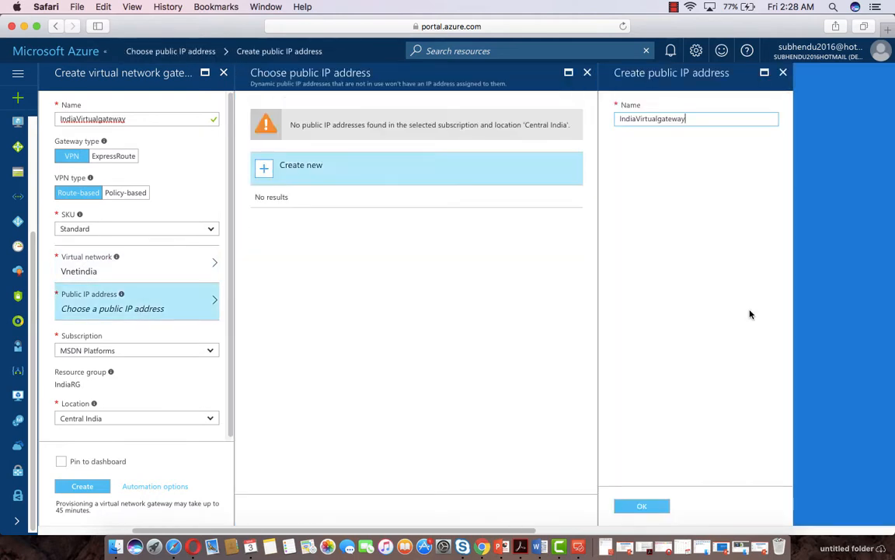
{"action": "left_click", "coordinate": [647, 506]}
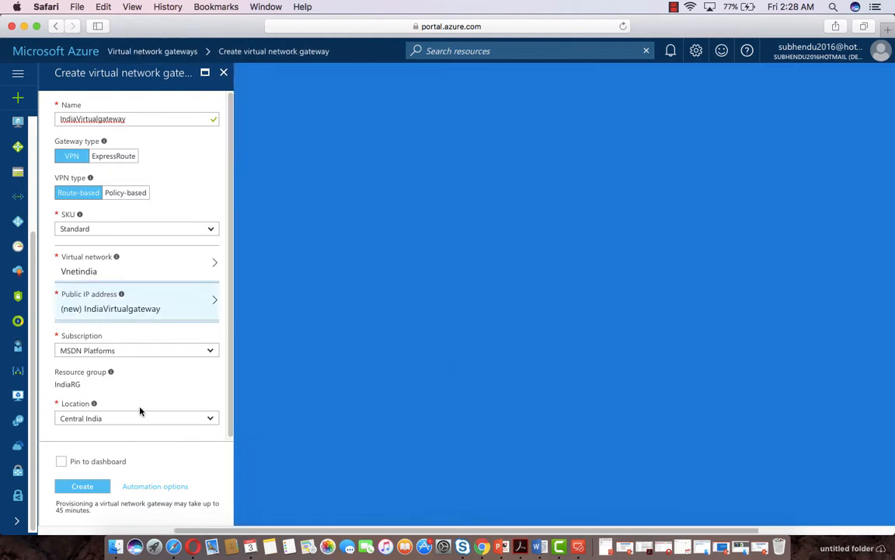
{"action": "scroll", "coordinate": [140, 411], "scroll_direction": "down", "scroll_amount": 1}
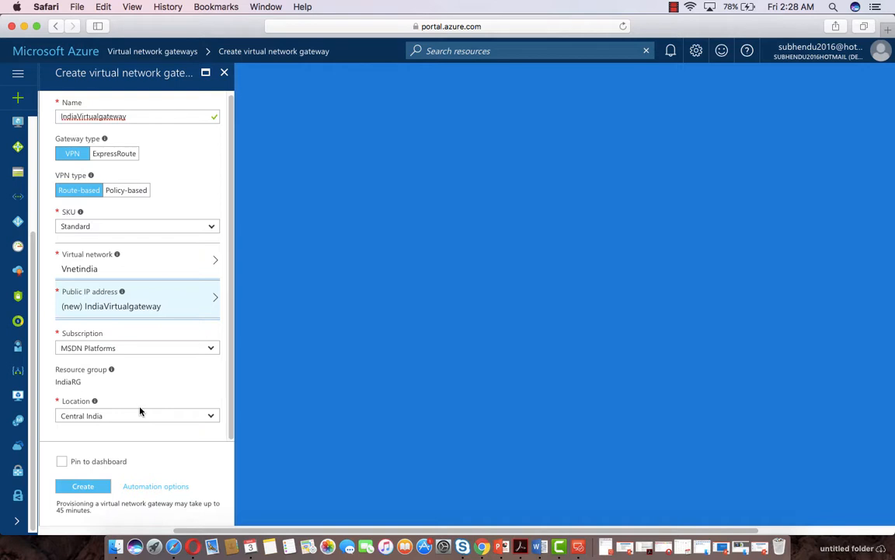
{"action": "left_click", "coordinate": [95, 486]}
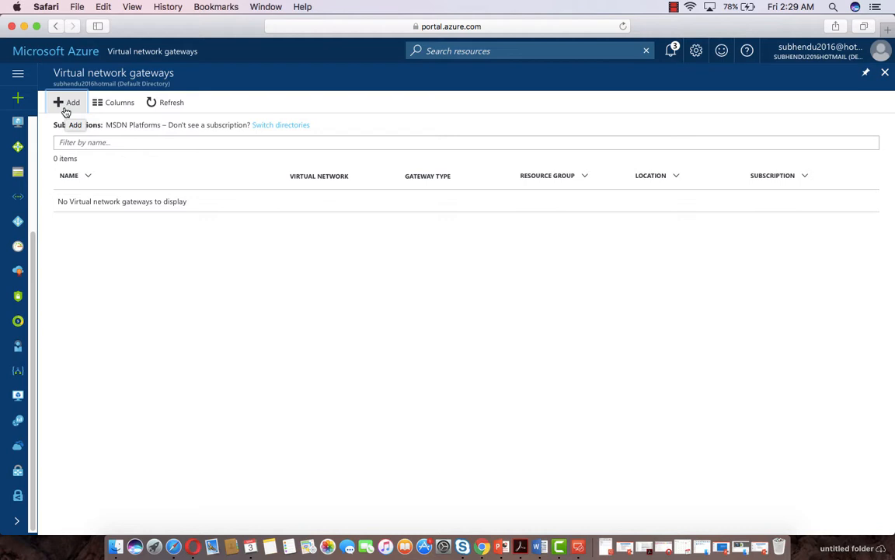
Add a gateway named USvirtualgateway located in East US and attached to Vnet1
{"action": "left_click", "coordinate": [66, 102]}
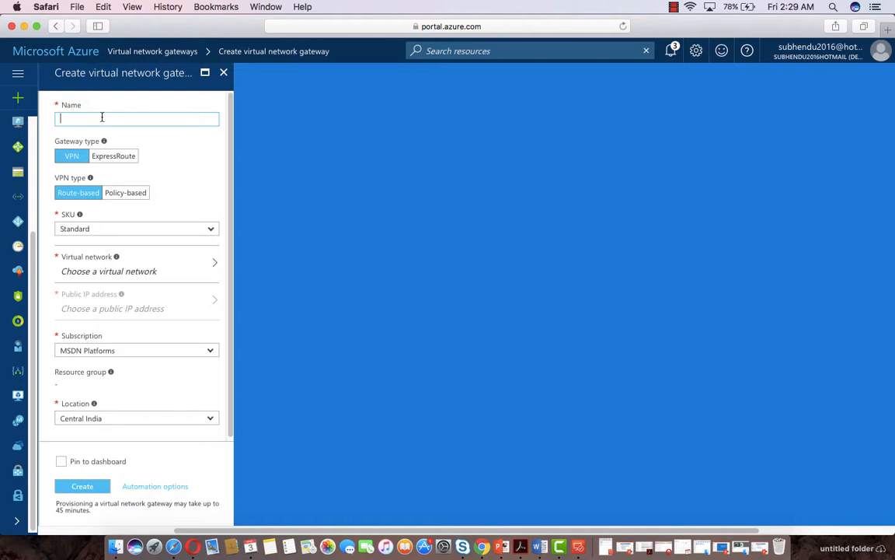
{"action": "type", "text": "USvirtualgateway"}
{"action": "mouse_move", "coordinate": [117, 258]}
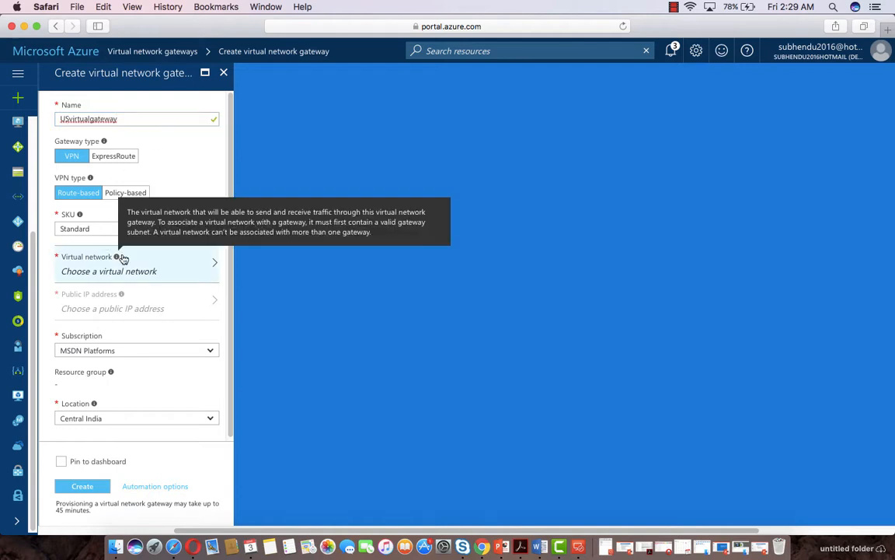
{"action": "left_click", "coordinate": [211, 419]}
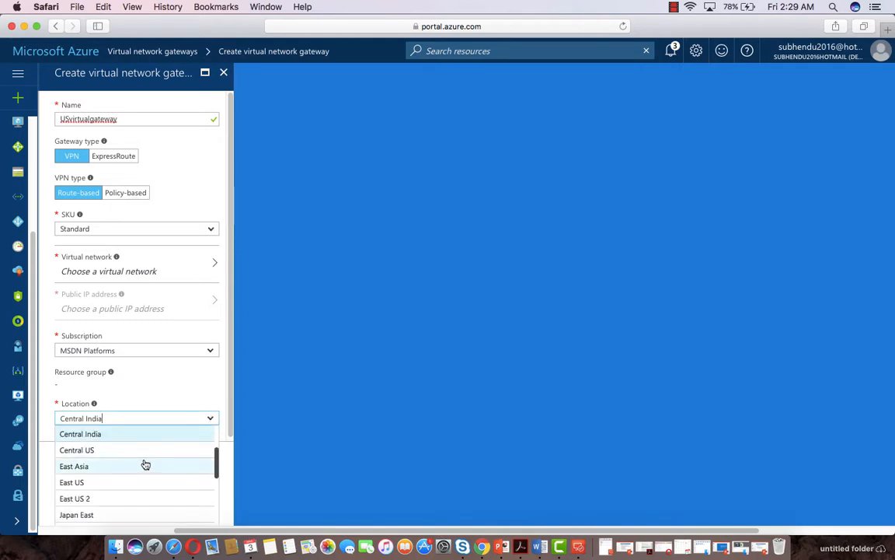
{"action": "left_click", "coordinate": [119, 483]}
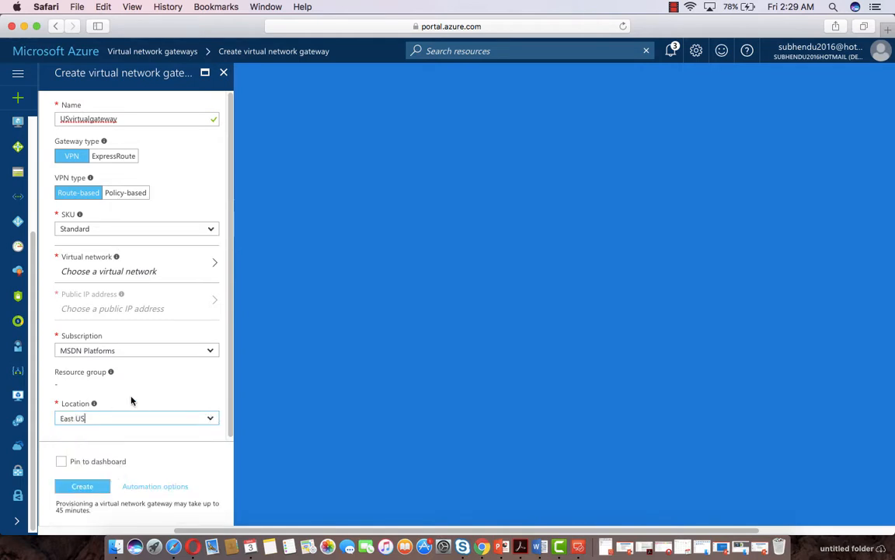
{"action": "left_click", "coordinate": [164, 270]}
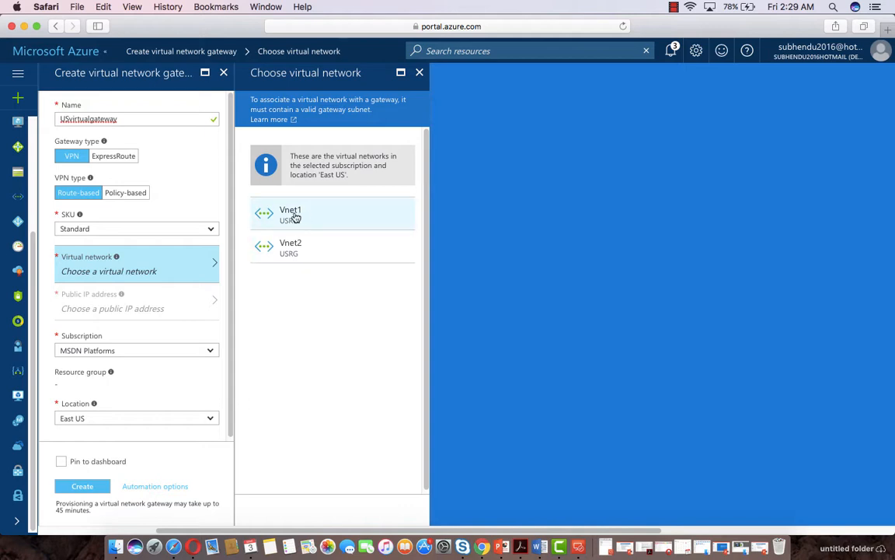
{"action": "left_click", "coordinate": [323, 213]}
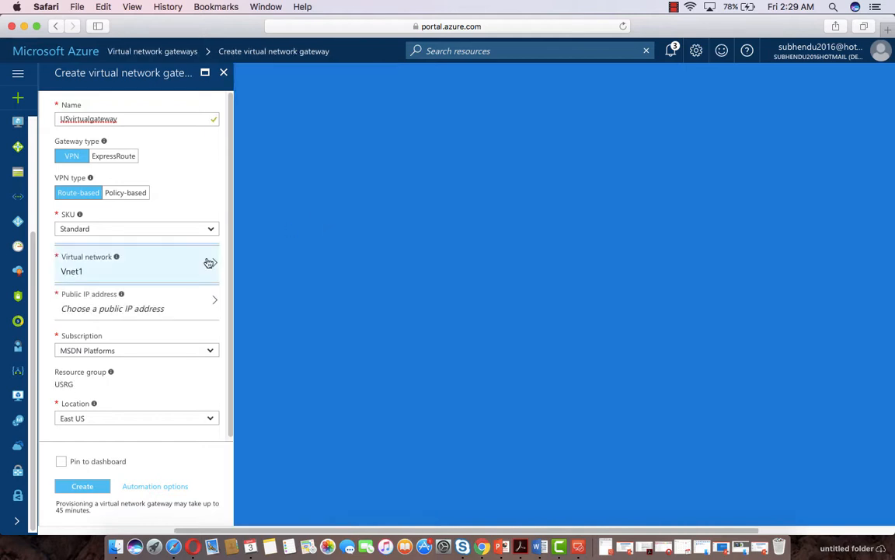
Create a new public IP for USvirtualgateway and submit the gateway for creation
{"action": "left_click", "coordinate": [132, 302]}
{"action": "left_click", "coordinate": [259, 177]}
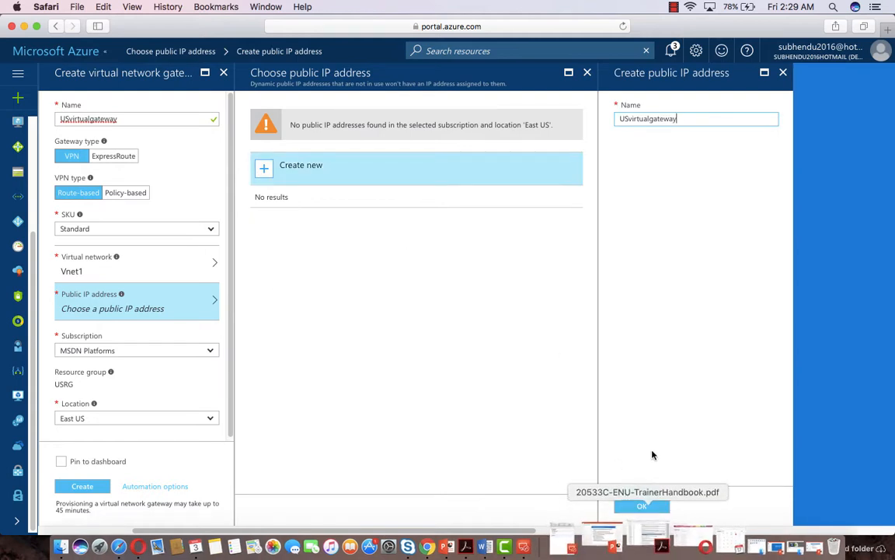
{"action": "left_click", "coordinate": [633, 508]}
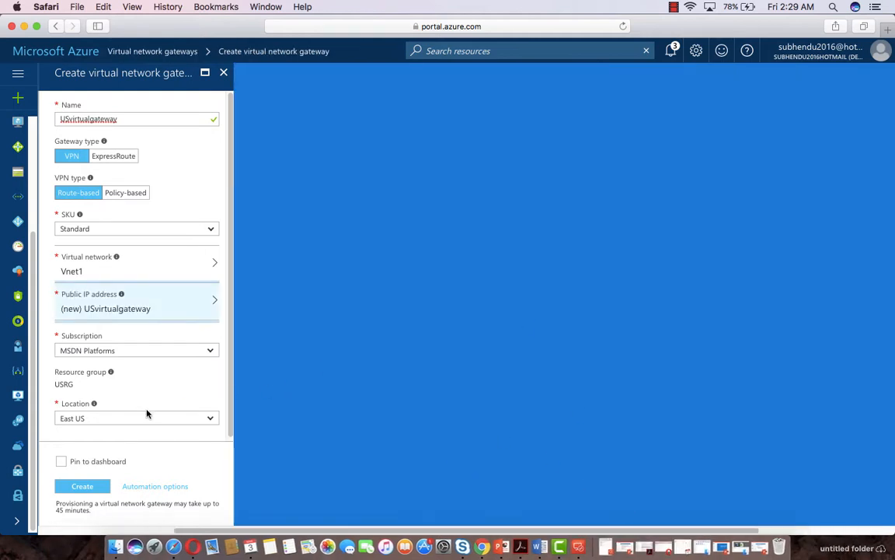
{"action": "left_click", "coordinate": [82, 487]}
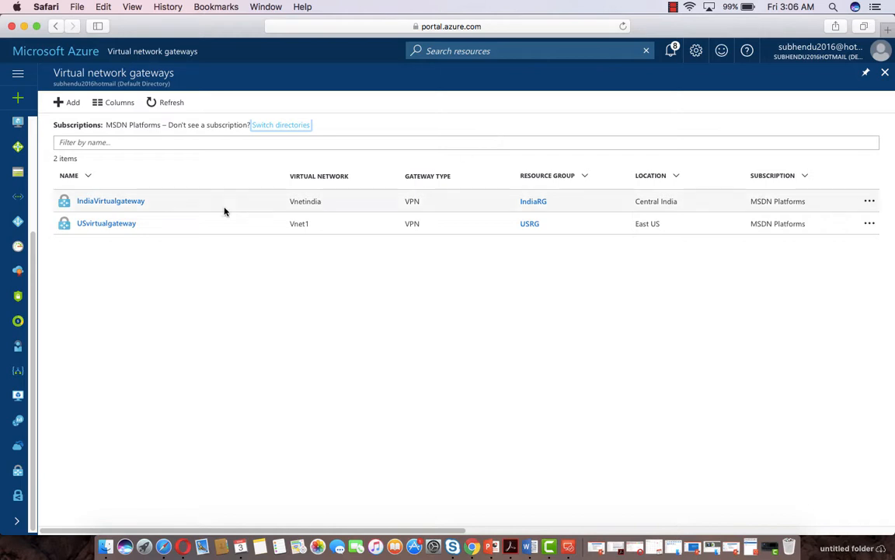
Open IndiaVirtualgateway, then USvirtualgateway, and show the US gateway's empty Connections list
{"action": "left_click", "coordinate": [105, 202]}
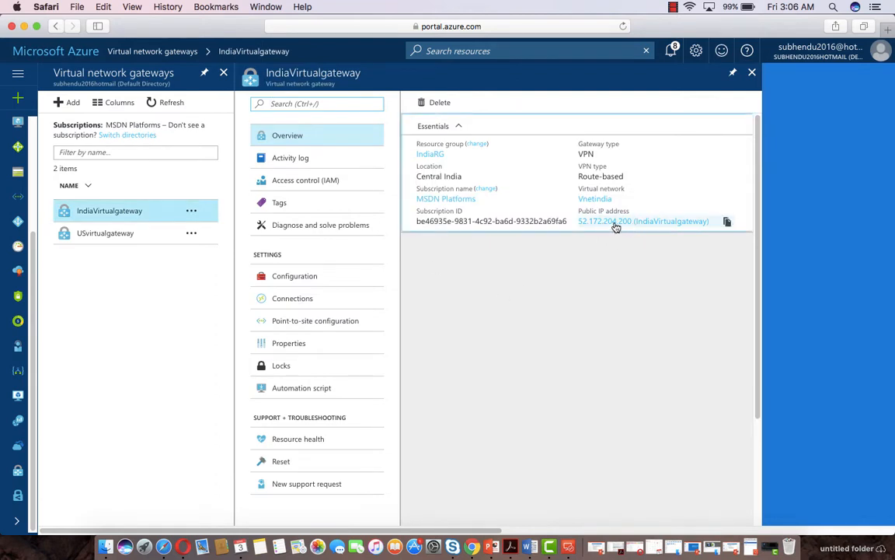
{"action": "left_click", "coordinate": [103, 235]}
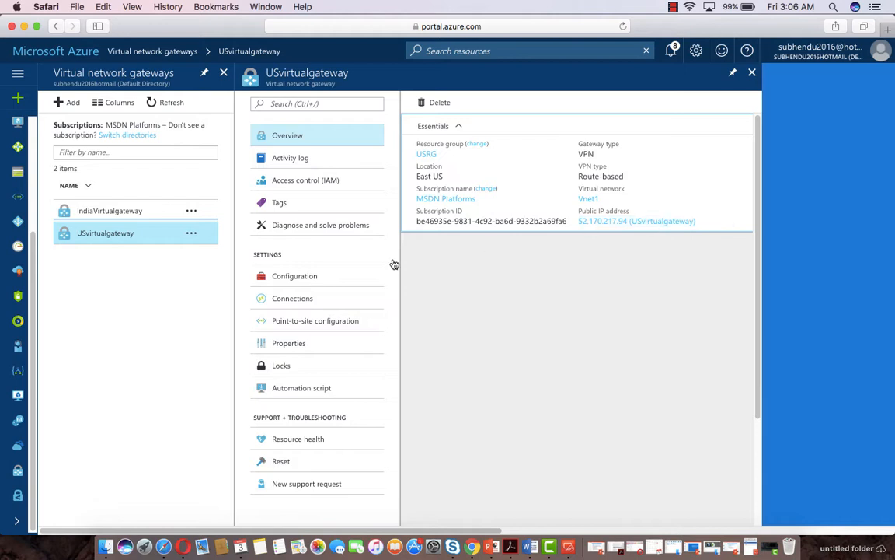
{"action": "left_click", "coordinate": [292, 299]}
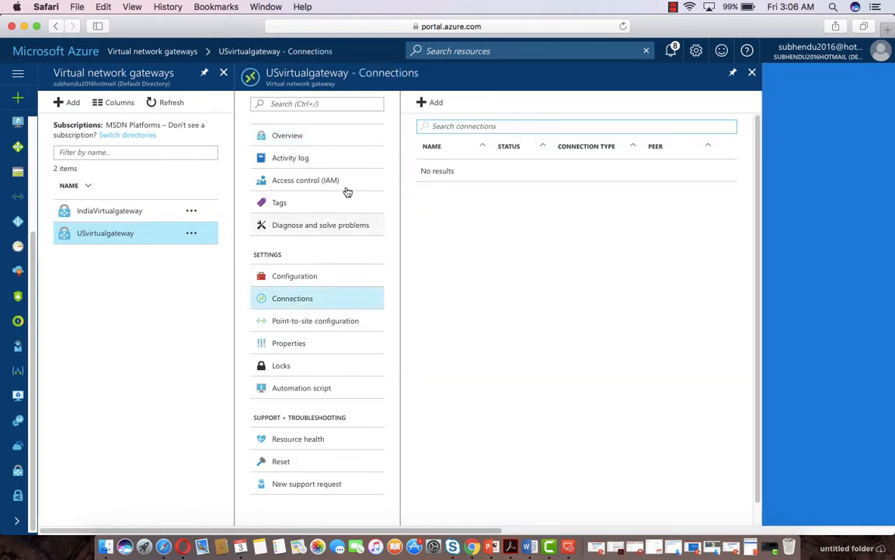
Add connection USTOINDIA to second gateway IndiaVirtualgateway, protected by a shared key
{"action": "left_click", "coordinate": [434, 103]}
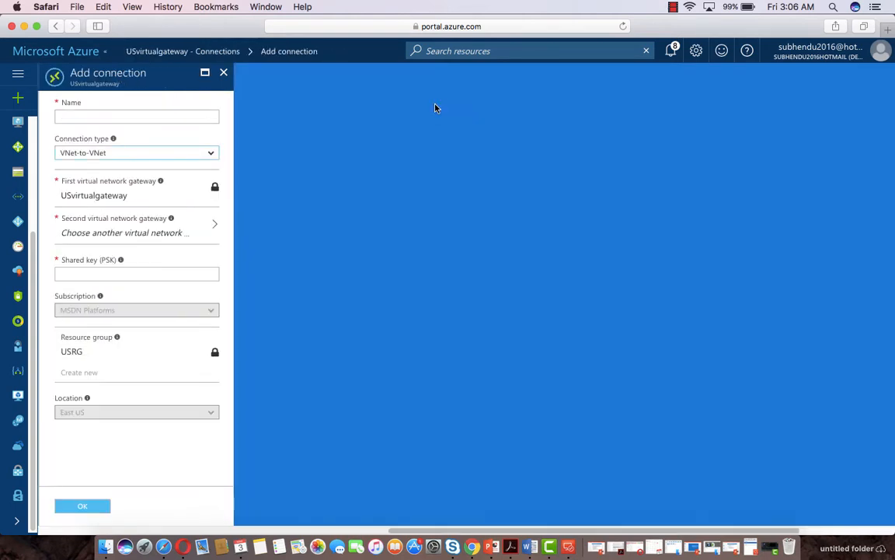
{"action": "left_click", "coordinate": [109, 117]}
{"action": "type", "text": "USTOINDIA"}
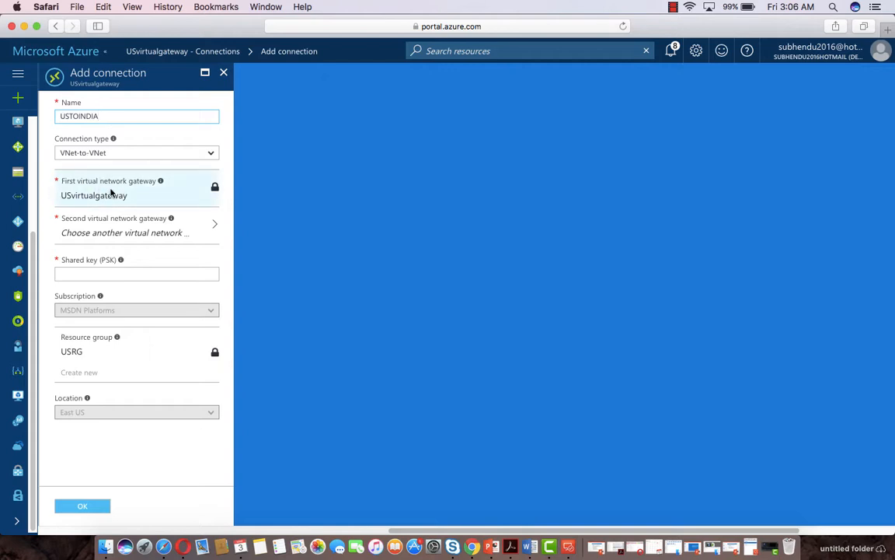
{"action": "left_click", "coordinate": [98, 234]}
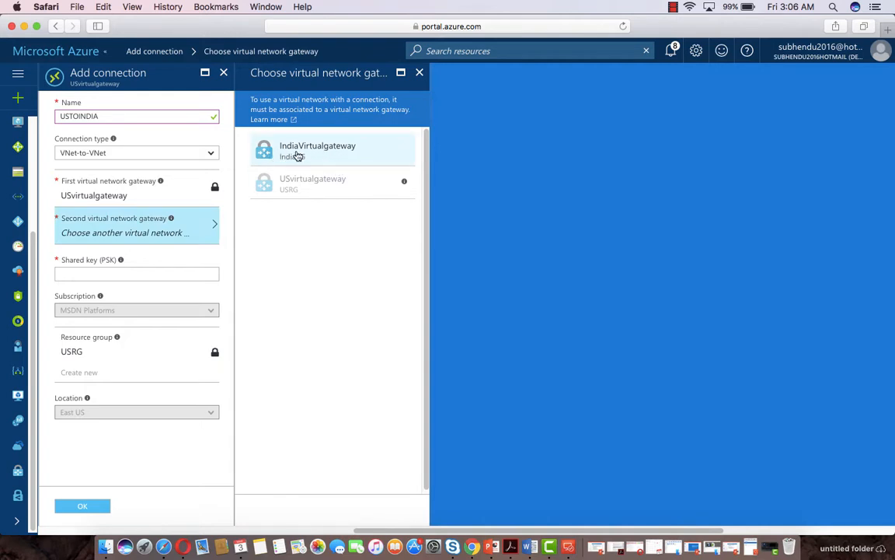
{"action": "left_click", "coordinate": [292, 147]}
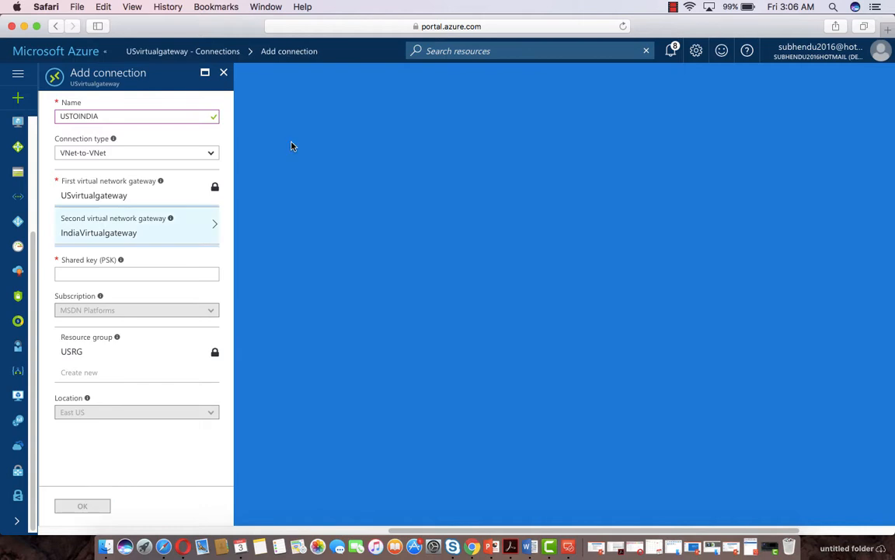
{"action": "left_click", "coordinate": [104, 276]}
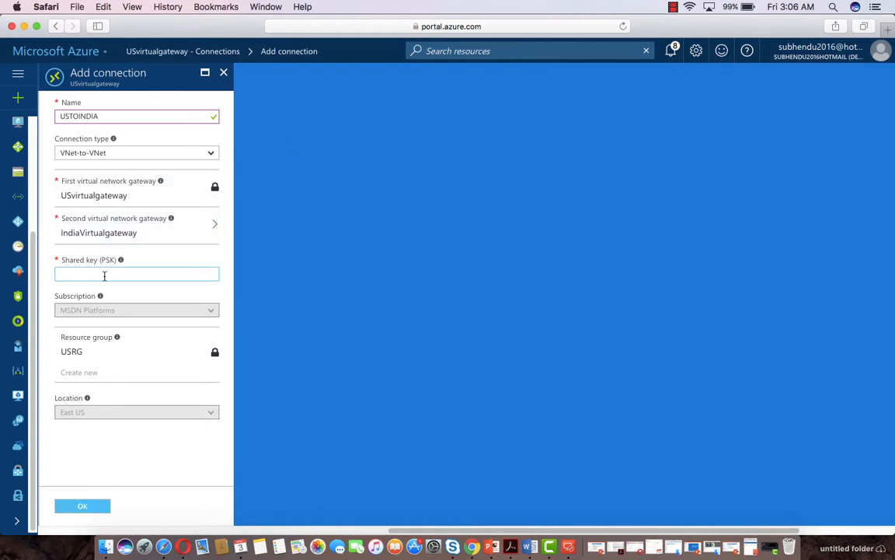
{"action": "key", "text": "BackSpace"}
{"action": "key", "text": "BackSpace"}
{"action": "key", "text": "BackSpace"}
{"action": "key", "text": "BackSpace"}
{"action": "left_click", "coordinate": [81, 509]}
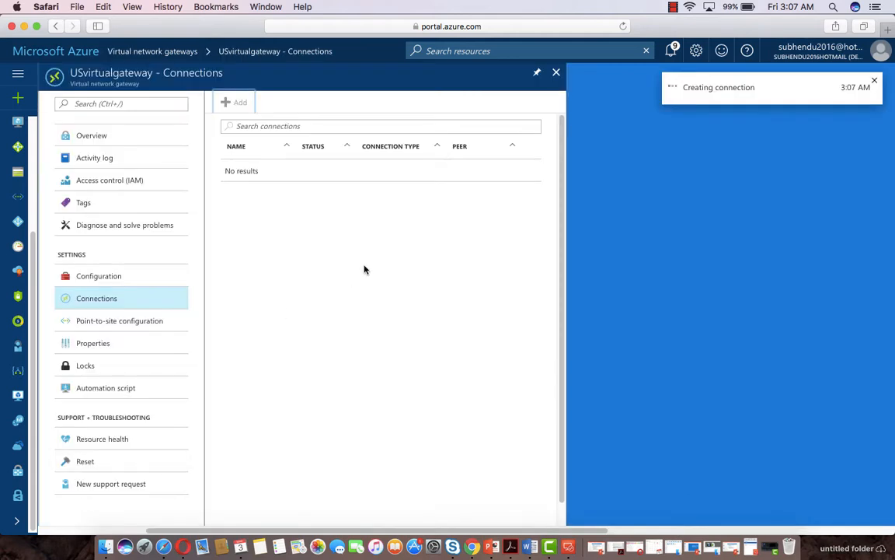
Leave the US connections view and open IndiaVirtualgateway's Connections list
{"action": "left_click", "coordinate": [556, 73]}
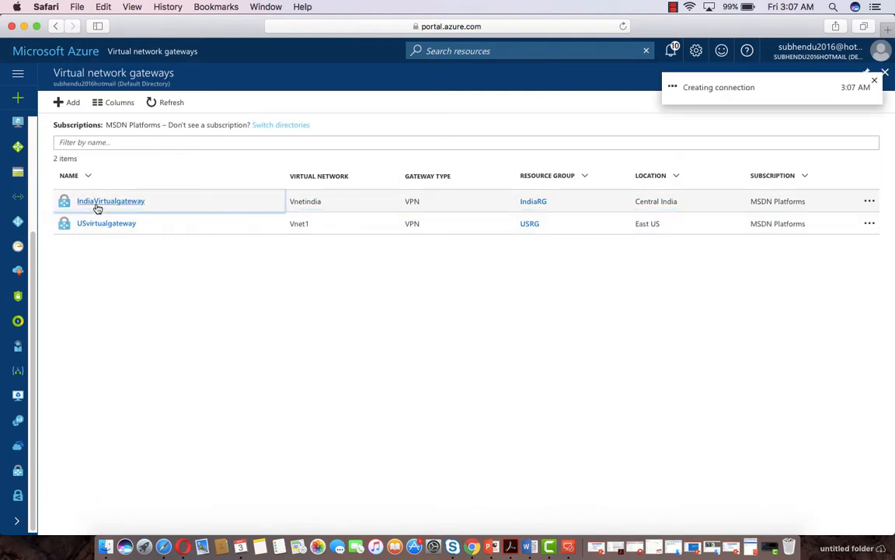
{"action": "left_click", "coordinate": [95, 203]}
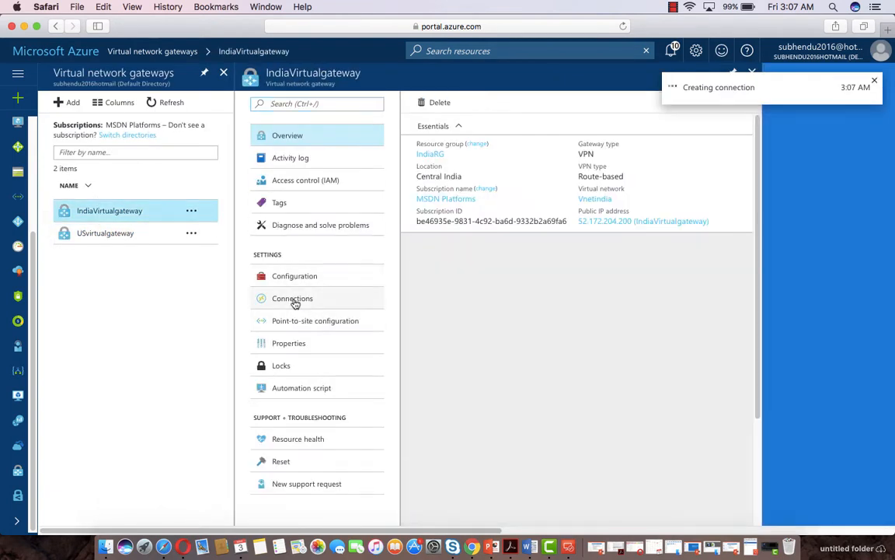
{"action": "left_click", "coordinate": [294, 300]}
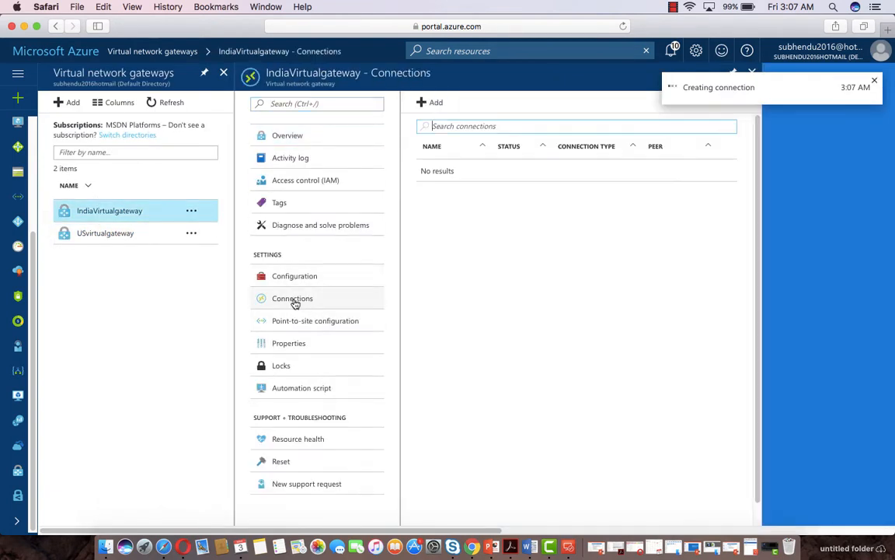
Add connection Indiatous to second gateway USvirtualgateway, using the same shared key
{"action": "left_click", "coordinate": [432, 104]}
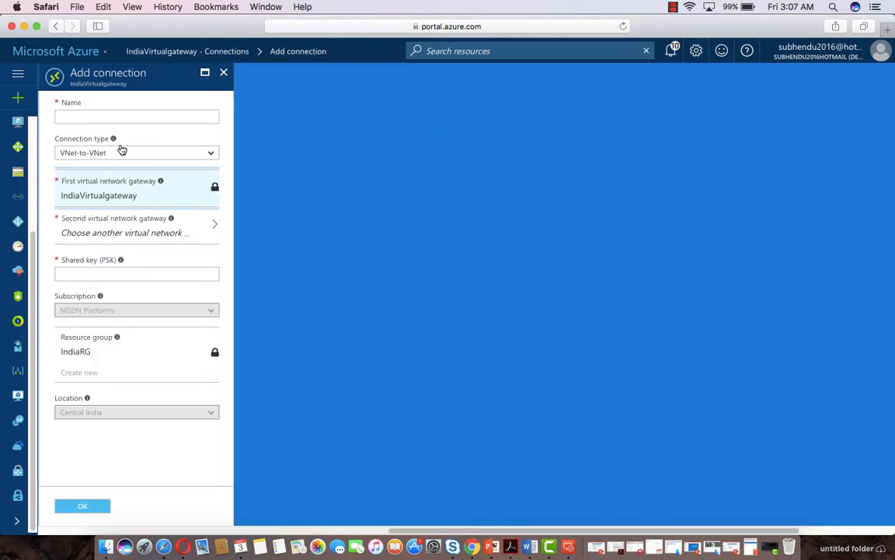
{"action": "left_click", "coordinate": [100, 117]}
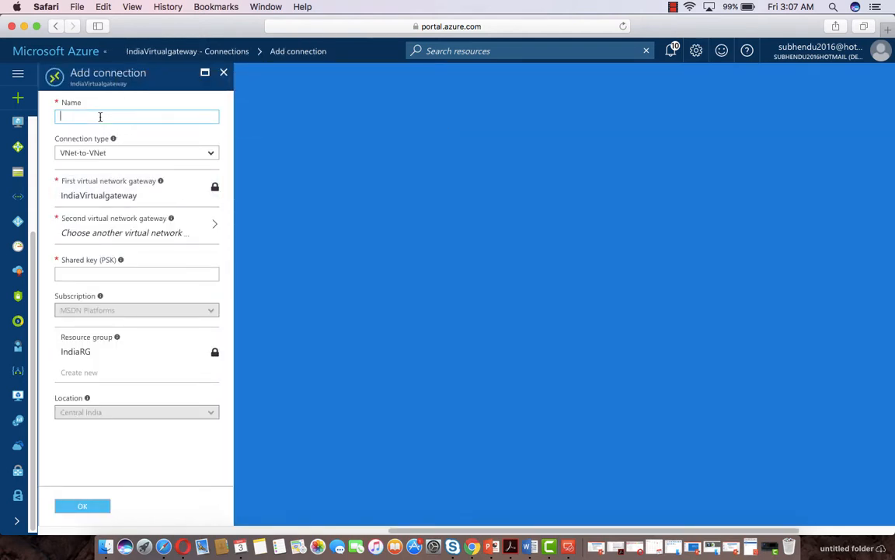
{"action": "type", "text": "Indiatous"}
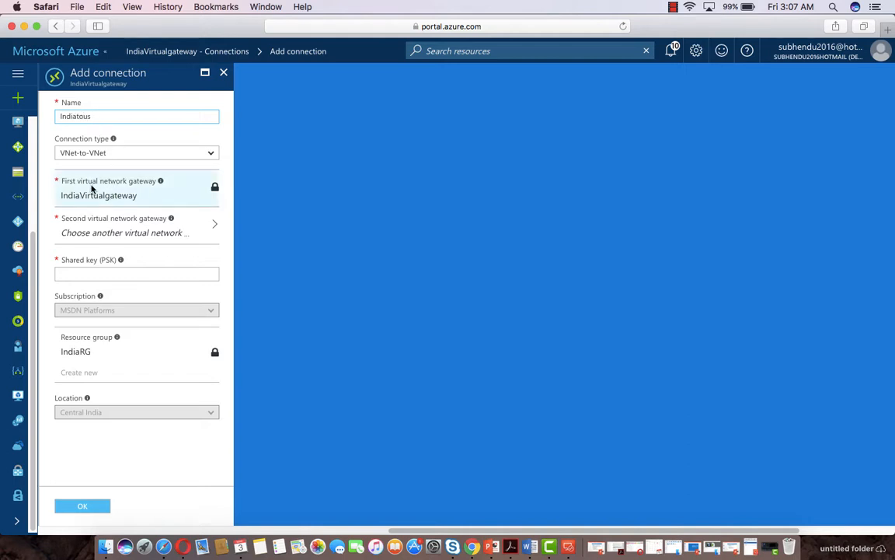
{"action": "left_click", "coordinate": [110, 233]}
{"action": "left_click", "coordinate": [286, 153]}
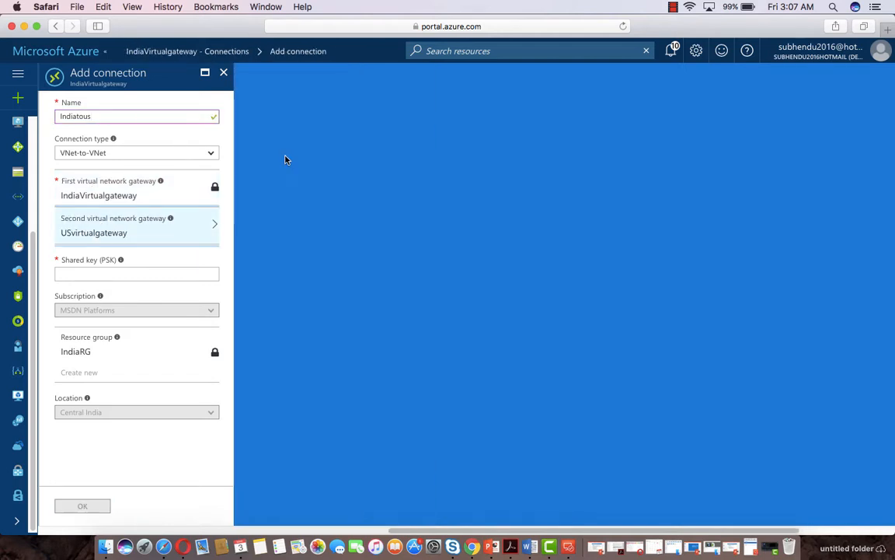
{"action": "left_click", "coordinate": [80, 272]}
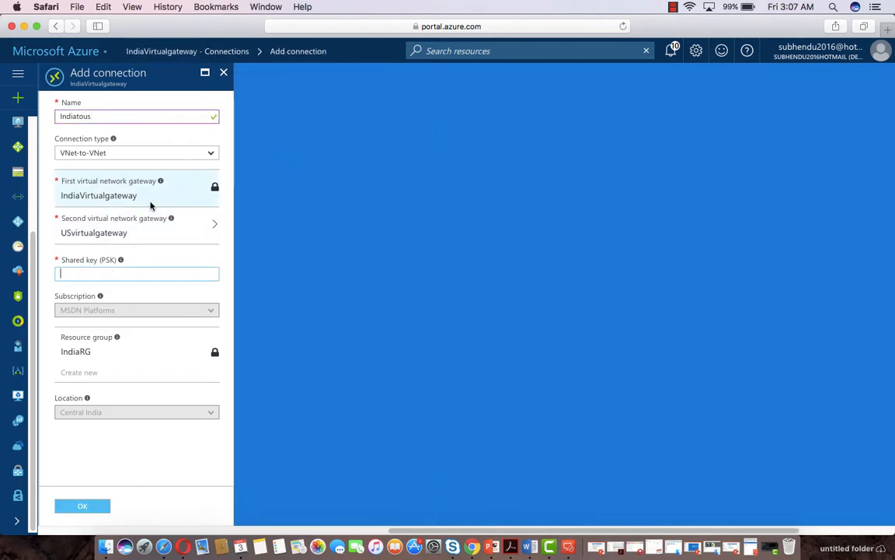
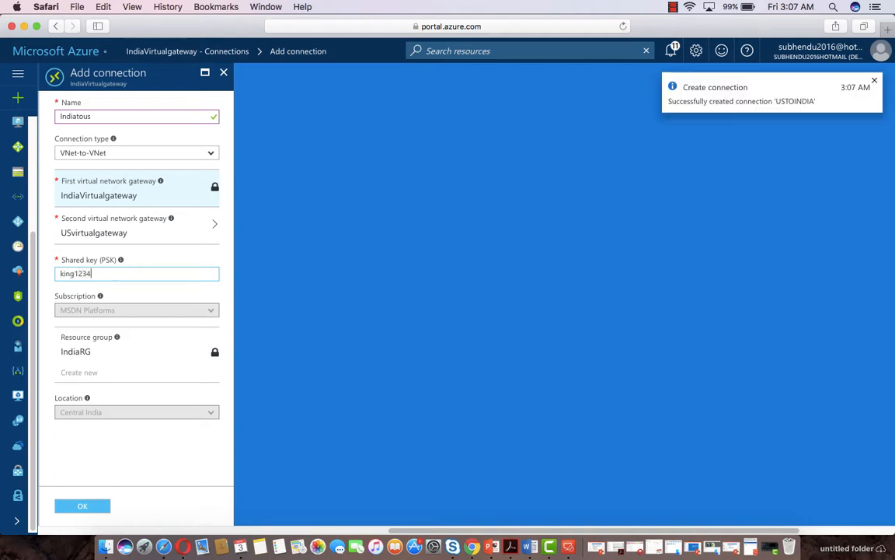
{"action": "left_click", "coordinate": [80, 506]}
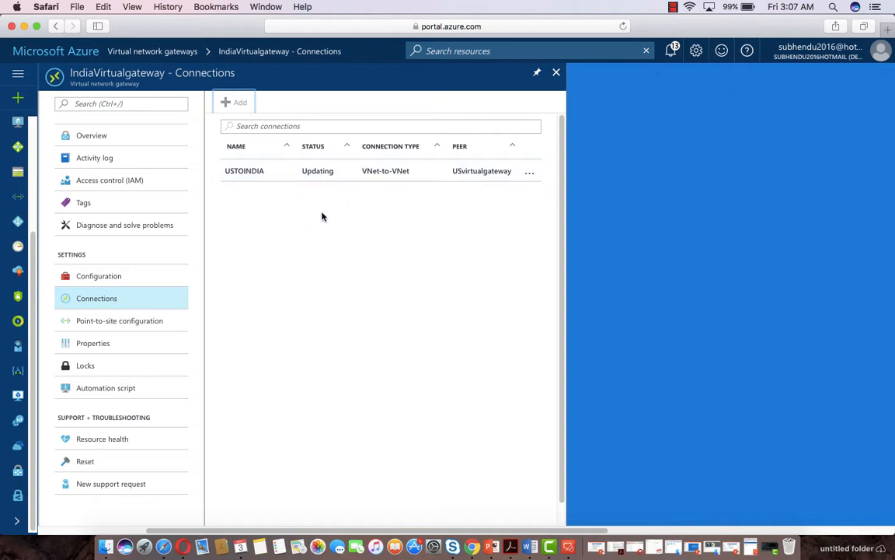
Open a new Safari tab and load manage.windowsazure.com to reach the classic portal
{"action": "left_click", "coordinate": [888, 31]}
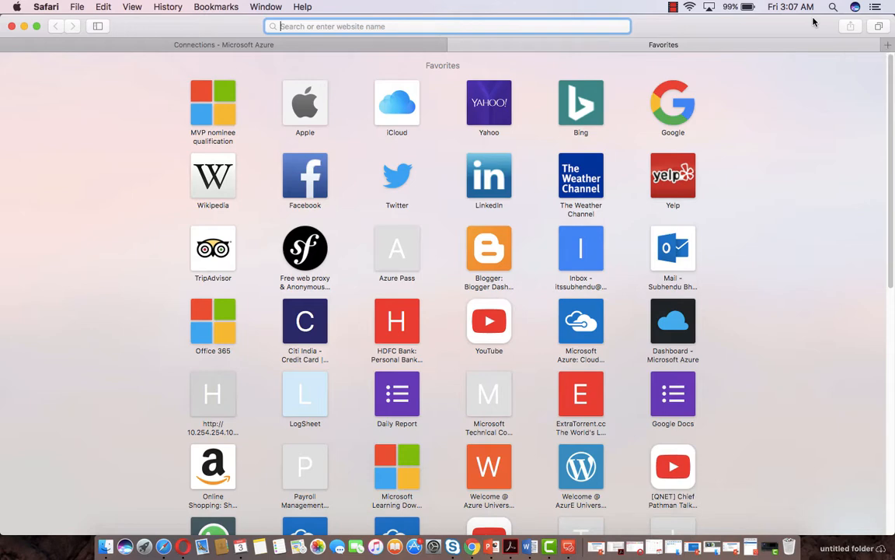
{"action": "type", "text": "mana"}
{"action": "key", "text": "Return"}
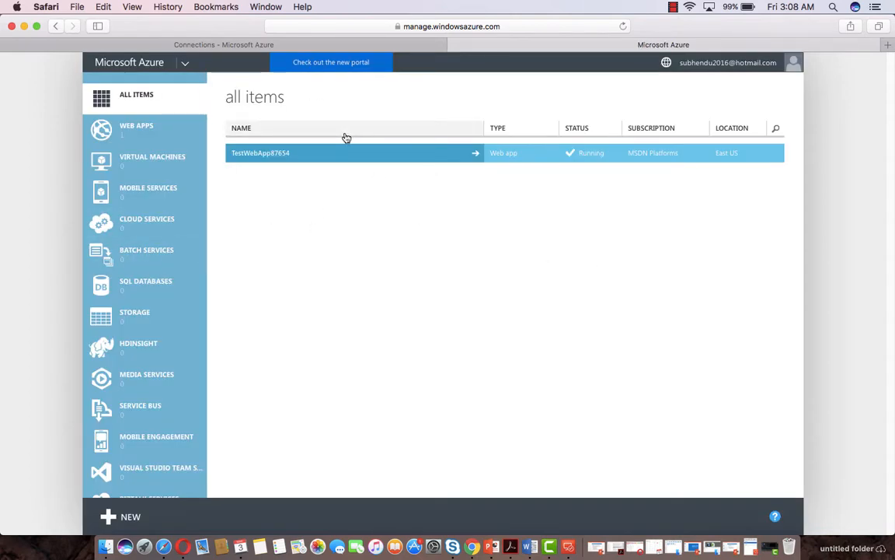
Launch the Custom Create wizard via NEW > Network Services > Virtual Network
{"action": "left_click", "coordinate": [121, 516]}
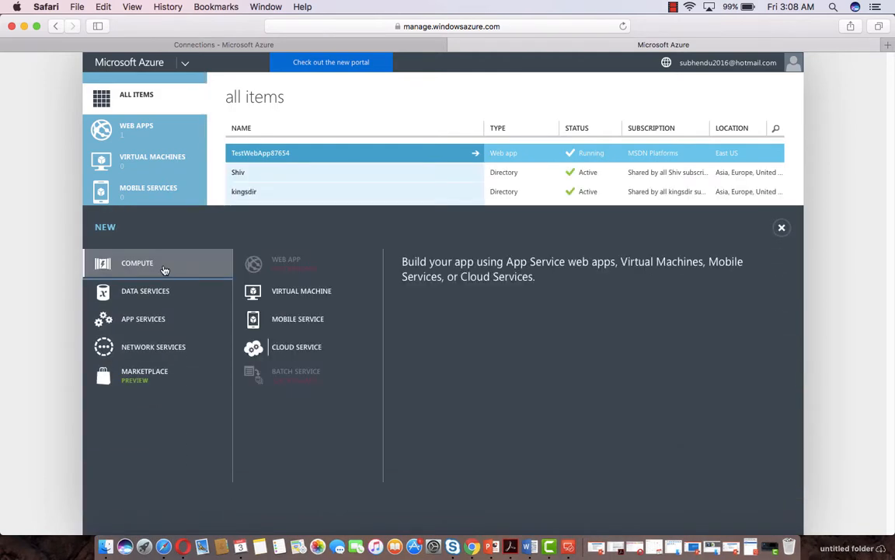
{"action": "left_click", "coordinate": [145, 349]}
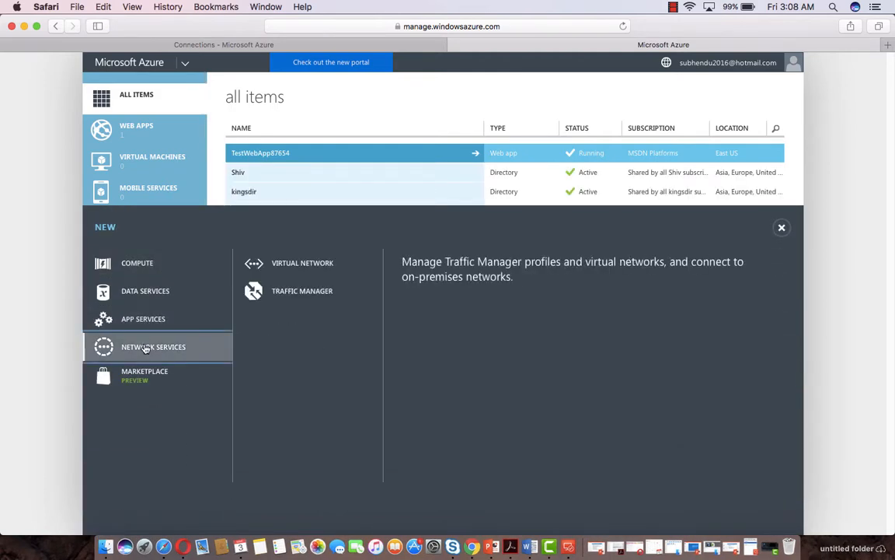
{"action": "left_click", "coordinate": [304, 264]}
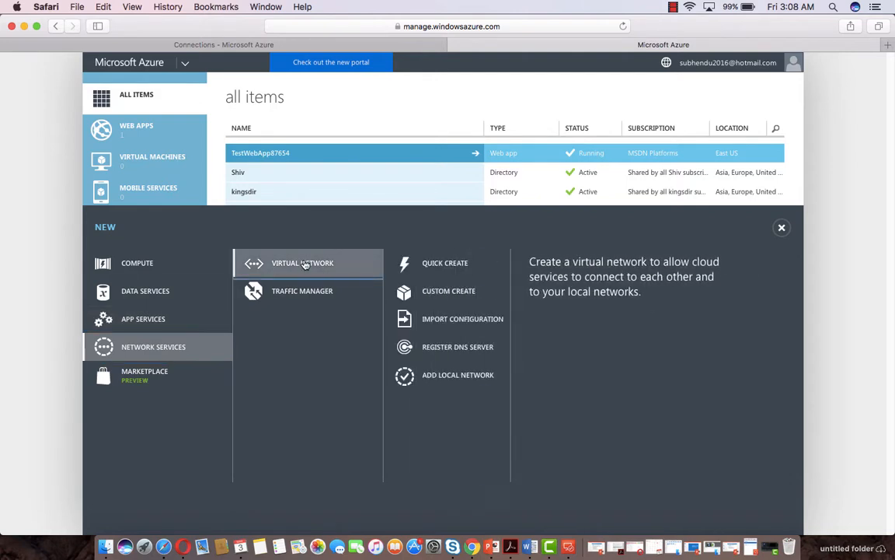
{"action": "left_click", "coordinate": [461, 262]}
{"action": "left_click", "coordinate": [453, 293]}
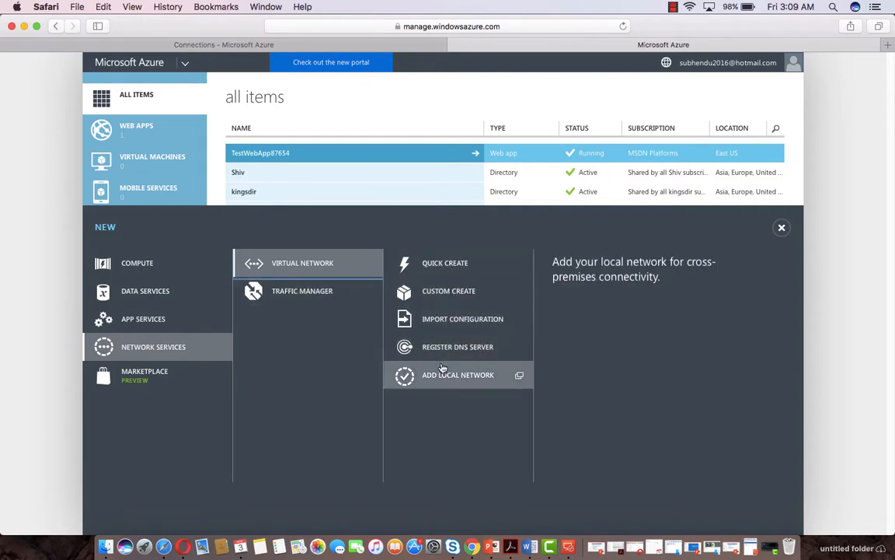
{"action": "left_click", "coordinate": [461, 292]}
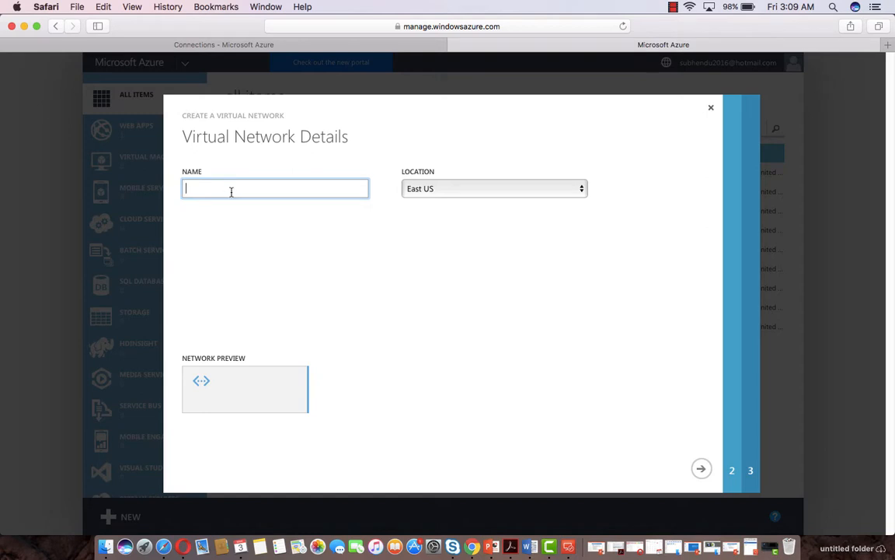
Name the virtual network TestOLDVnet and set its location to West Europe
{"action": "type", "text": "TestO"}
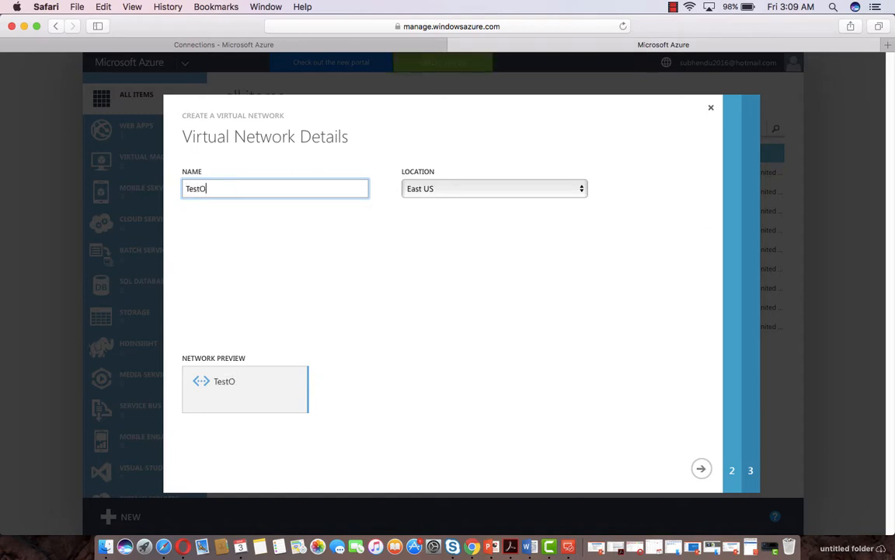
{"action": "type", "text": "LDVnet"}
{"action": "left_click", "coordinate": [435, 190]}
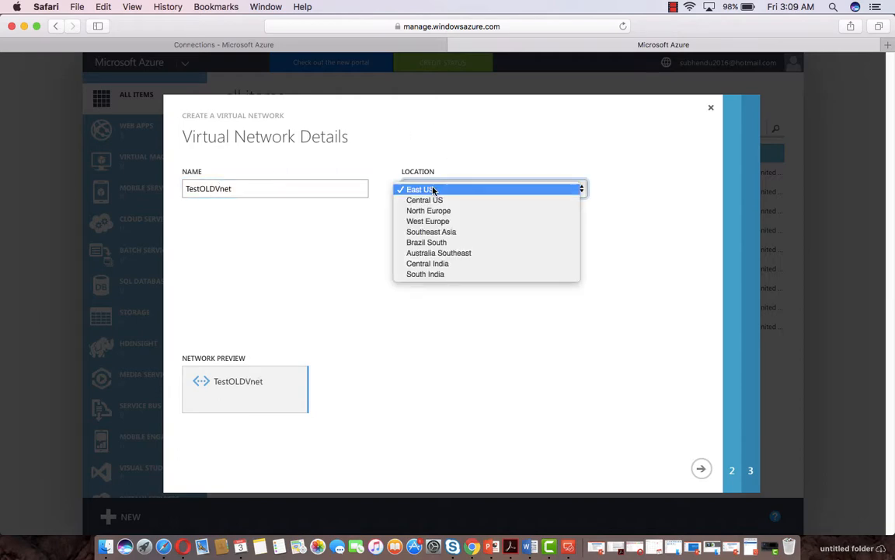
{"action": "left_click", "coordinate": [442, 222]}
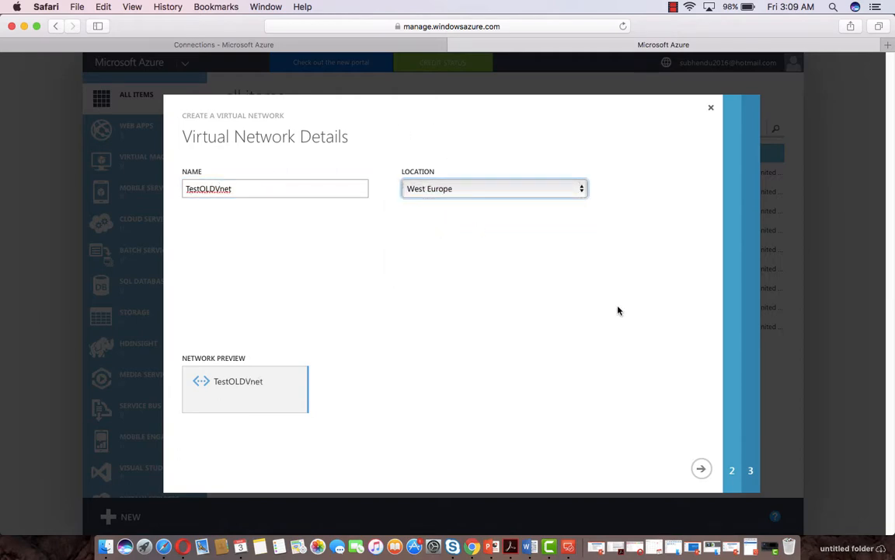
{"action": "left_click", "coordinate": [705, 470]}
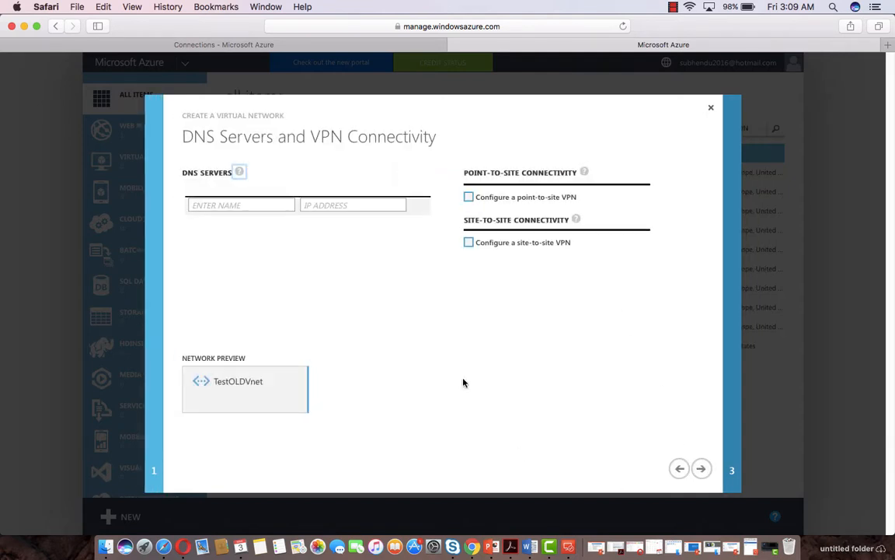
Leave point-to-site and site-to-site VPN disabled and finish with the default 10.0.0.0/8 address space
{"action": "left_click", "coordinate": [469, 197]}
{"action": "left_click", "coordinate": [470, 198]}
{"action": "left_click", "coordinate": [470, 242]}
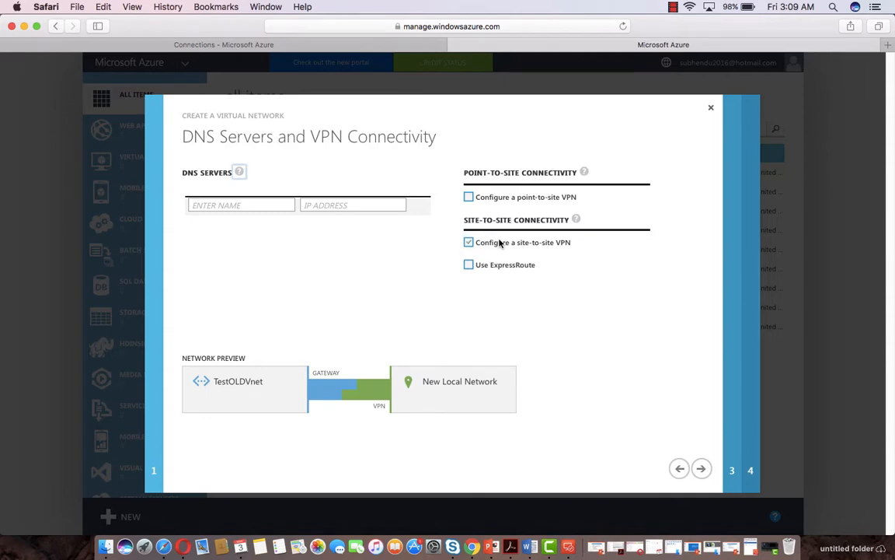
{"action": "left_click", "coordinate": [469, 242]}
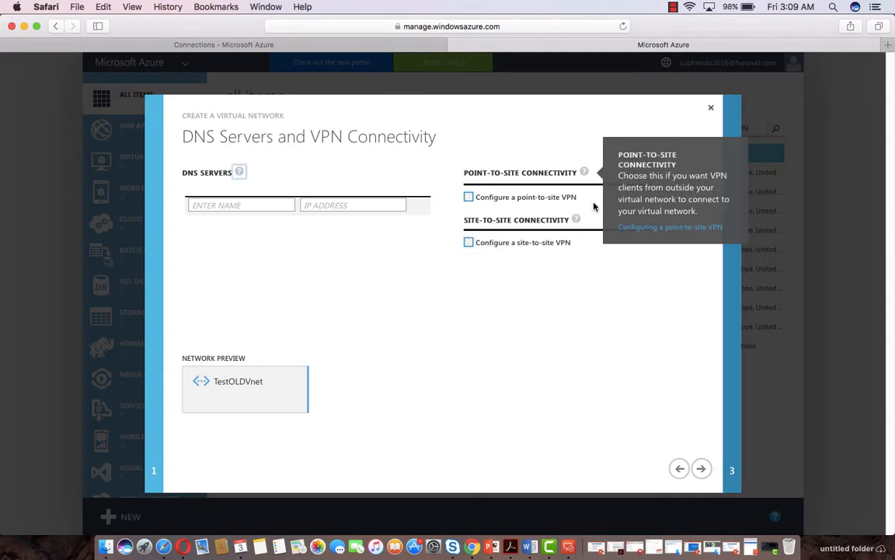
{"action": "left_click", "coordinate": [707, 474]}
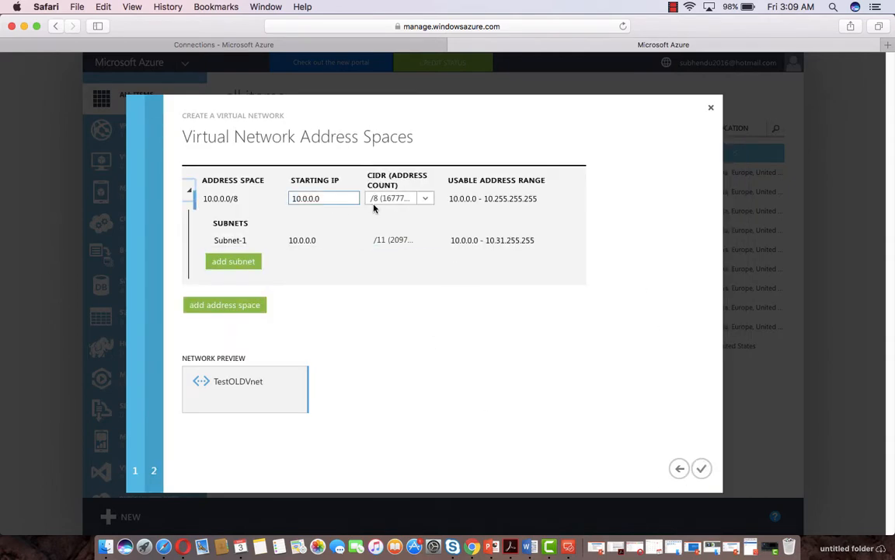
{"action": "mouse_move", "coordinate": [379, 204]}
{"action": "left_click", "coordinate": [701, 468]}
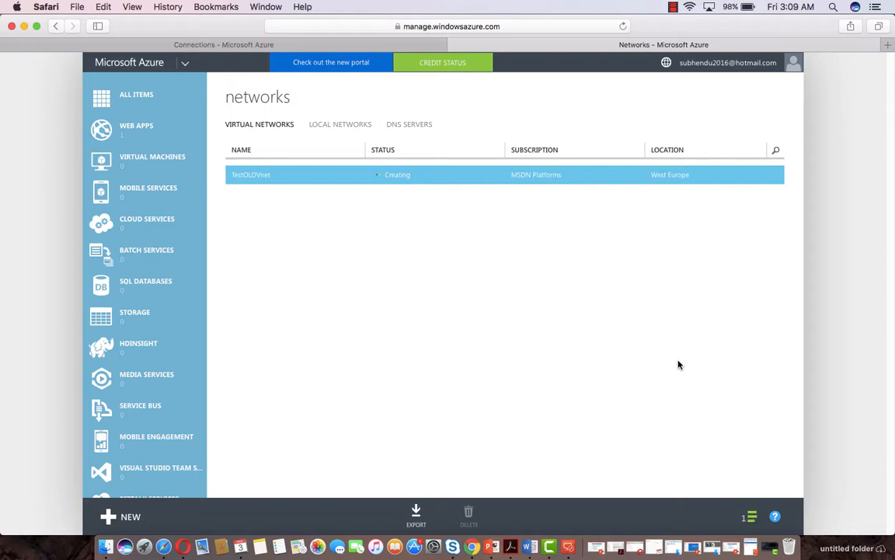
Check Indiatous shows Connected on the gateway connections tab, then switch to the MIA-CL1 remote desktop
{"action": "left_click", "coordinate": [335, 44]}
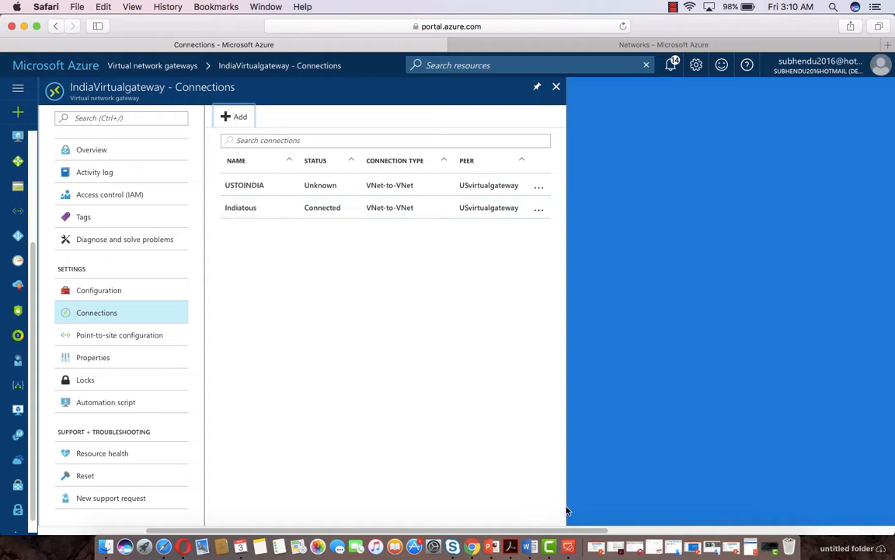
{"action": "left_click", "coordinate": [575, 532]}
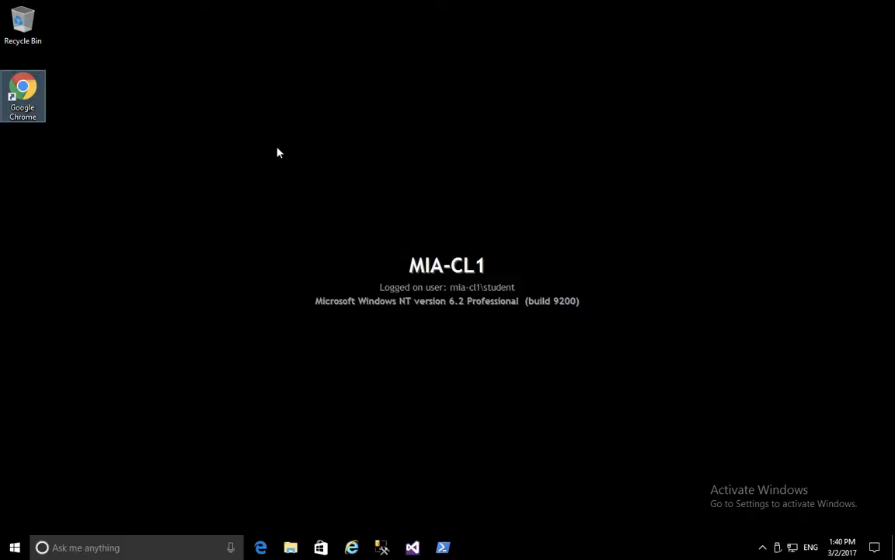
Launch Chrome on the remote desktop and sign in to the Azure portal with the listed account
{"action": "double_click", "coordinate": [23, 94]}
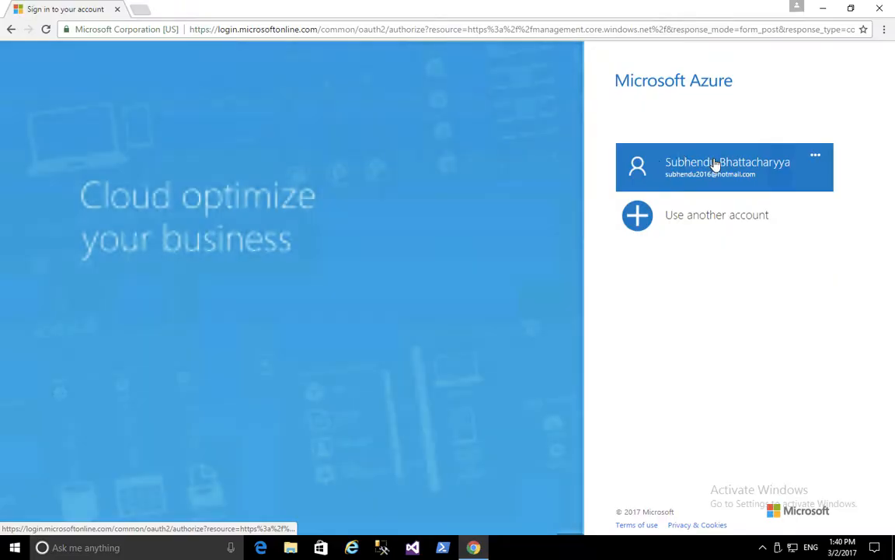
{"action": "left_click", "coordinate": [713, 161]}
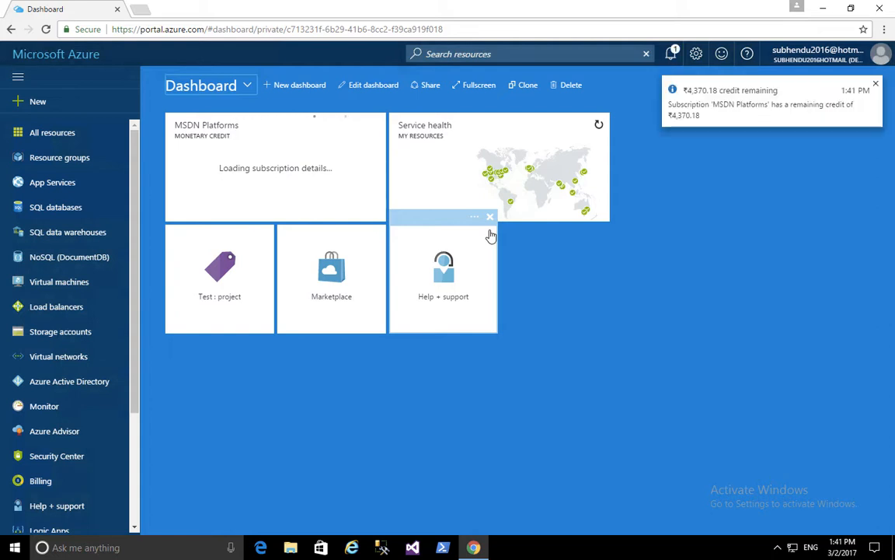
{"action": "left_click", "coordinate": [13, 549]}
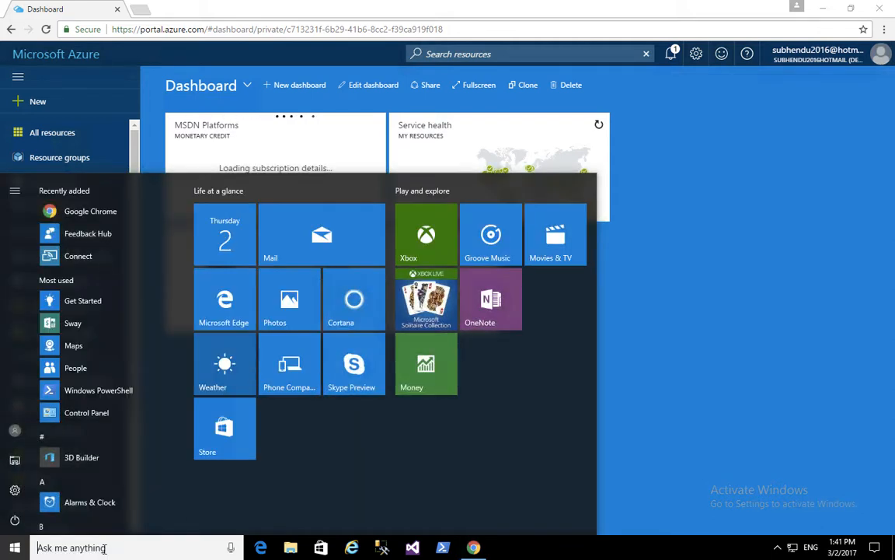
Launch Command Prompt as administrator from a Start search for cmd and move its window lower
{"action": "left_click", "coordinate": [103, 547]}
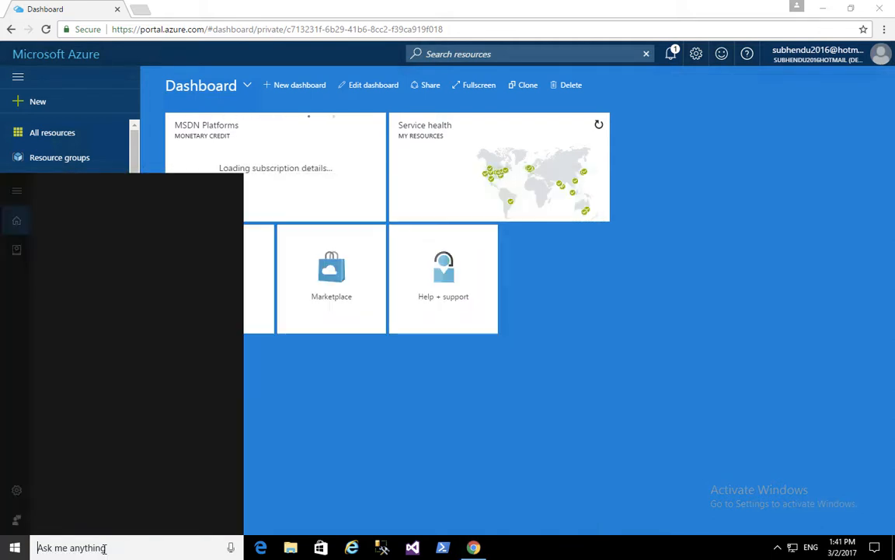
{"action": "type", "text": "c"}
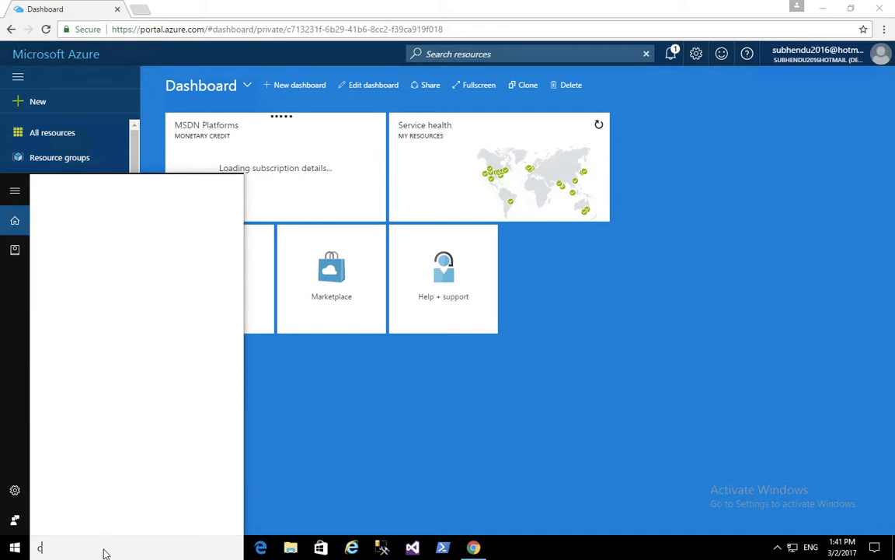
{"action": "type", "text": "md"}
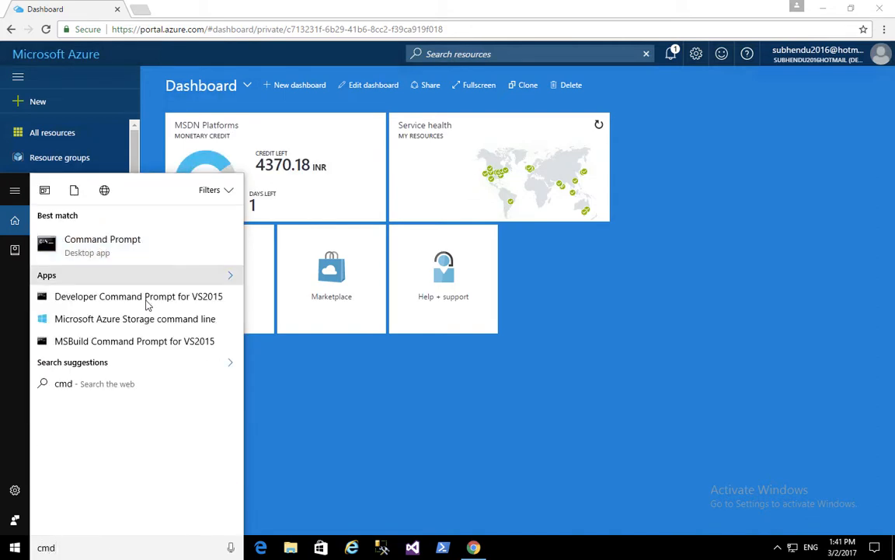
{"action": "right_click", "coordinate": [97, 245]}
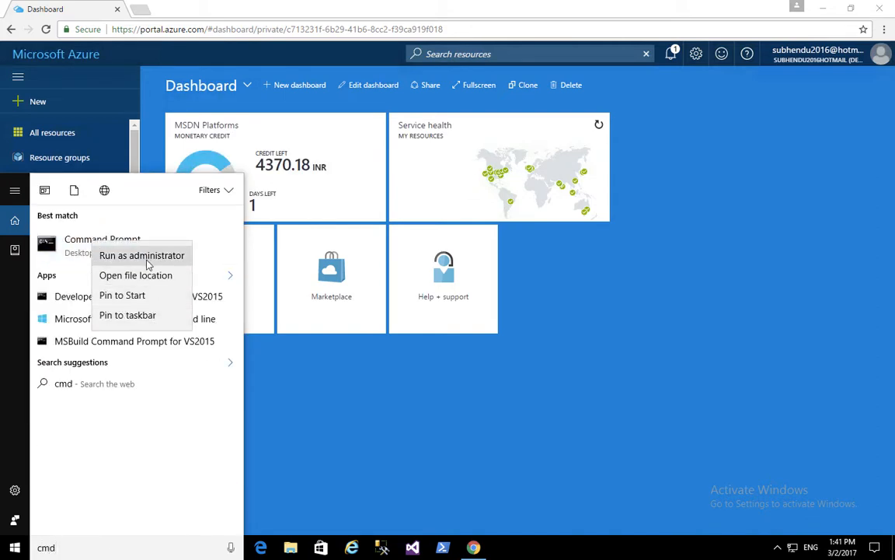
{"action": "left_click", "coordinate": [146, 259]}
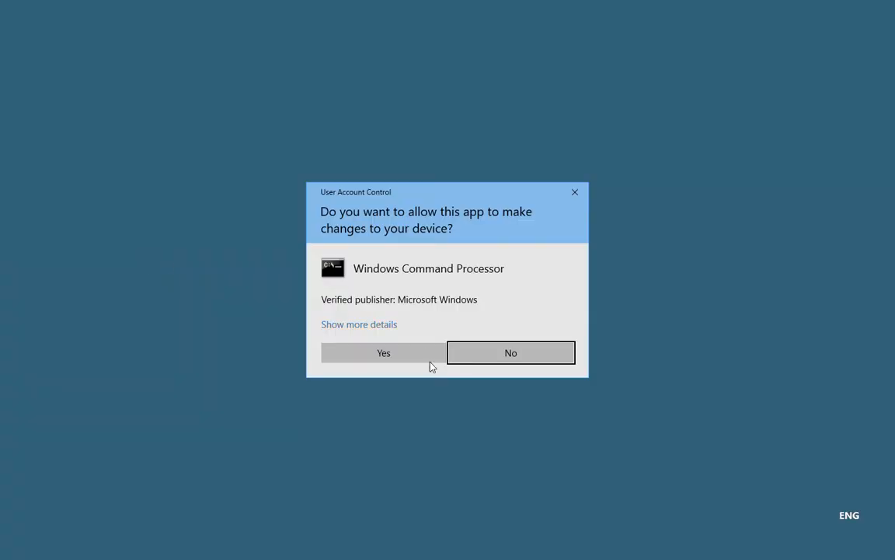
{"action": "left_click", "coordinate": [395, 360]}
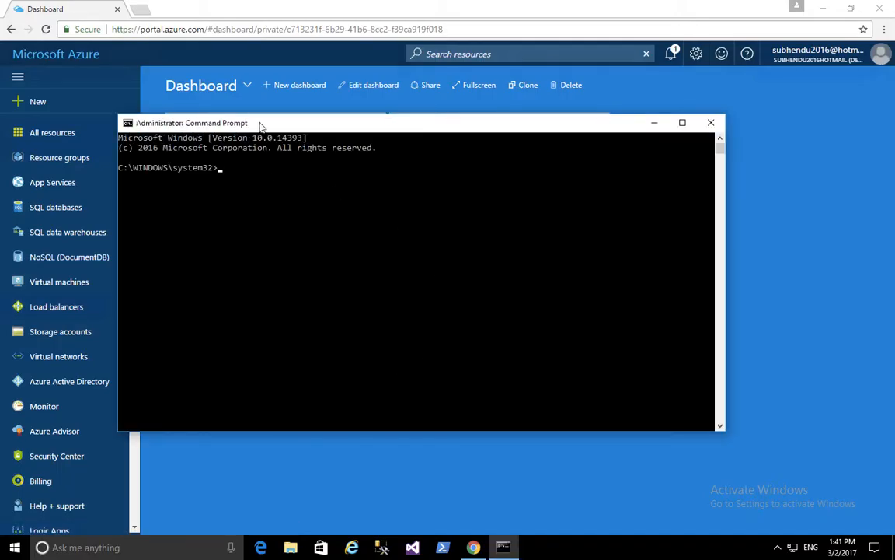
{"action": "left_click_drag", "start_coordinate": [261, 126], "coordinate": [294, 166]}
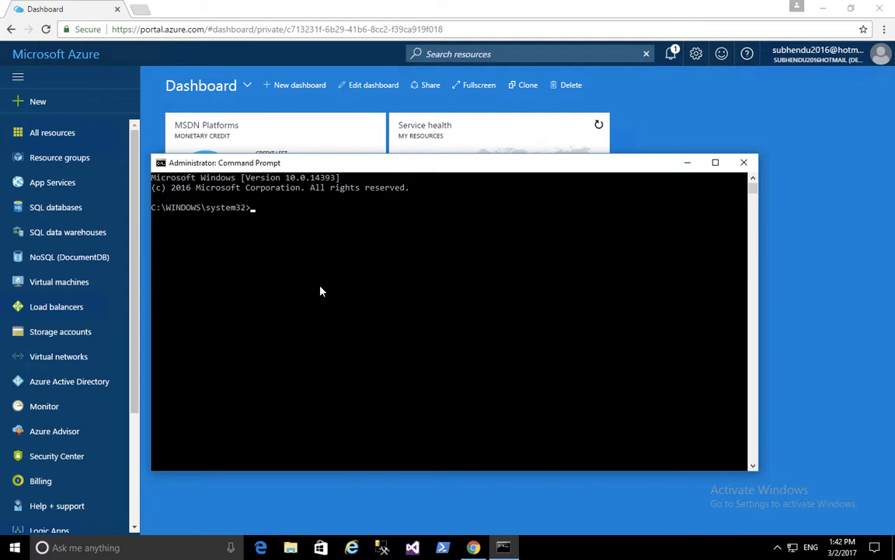
Create AdatumClientCertificate signed by AdatumRootCertificate with makecert, then enter certmgr.msc in Run
{"action": "type", "text": "CD C:\\Program Files (x86)\\Windows Kits\\10\\bin\\x64"}
{"action": "key", "text": "Return"}
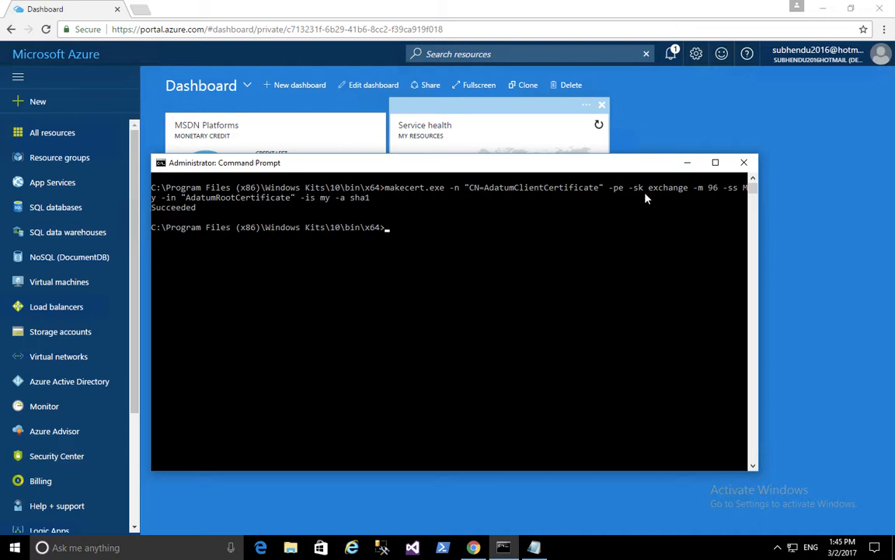
{"action": "key", "text": "super+r"}
{"action": "type", "text": "certmgr.msc"}
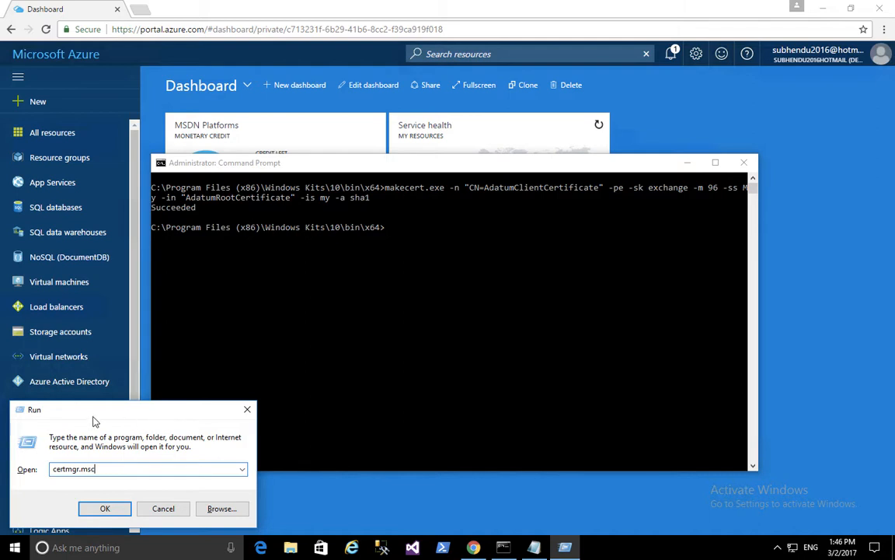
Launch Certificate Manager and show the certificates in the Personal store
{"action": "left_click", "coordinate": [107, 507]}
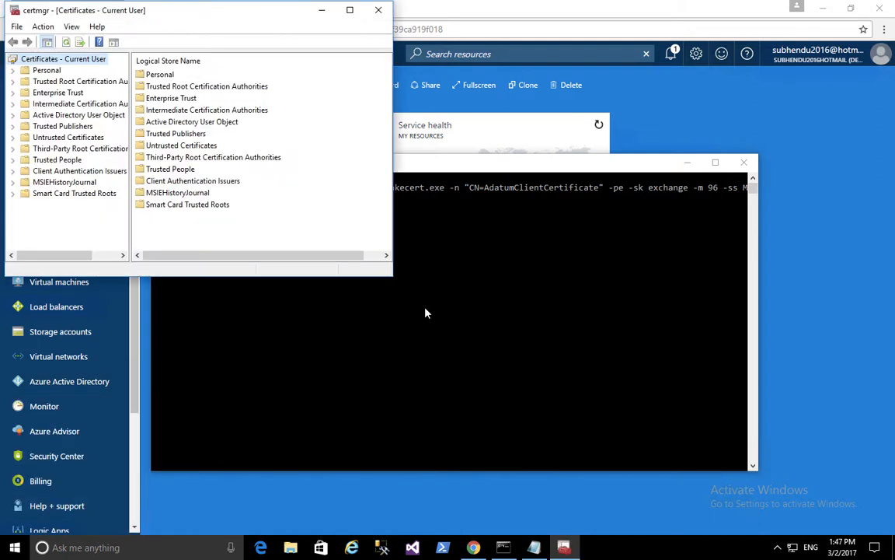
{"action": "left_click_drag", "start_coordinate": [159, 20], "coordinate": [340, 89]}
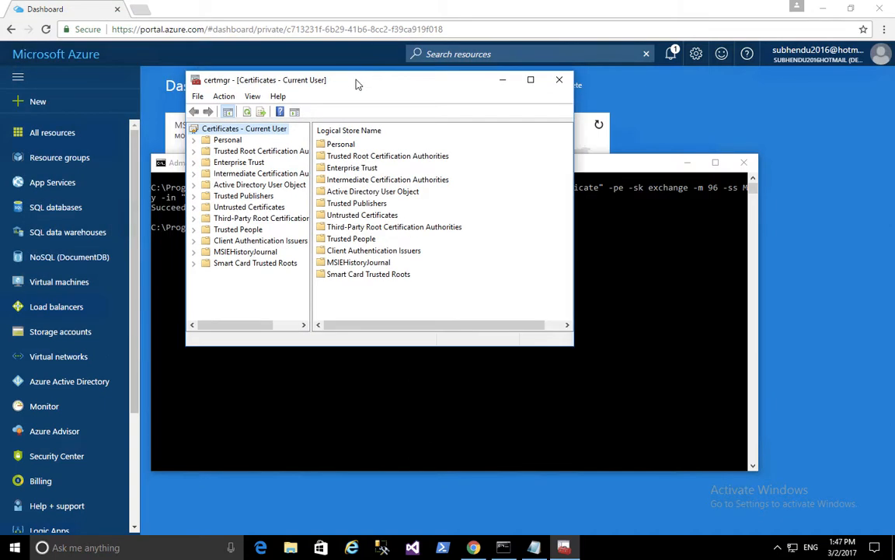
{"action": "left_click", "coordinate": [226, 141]}
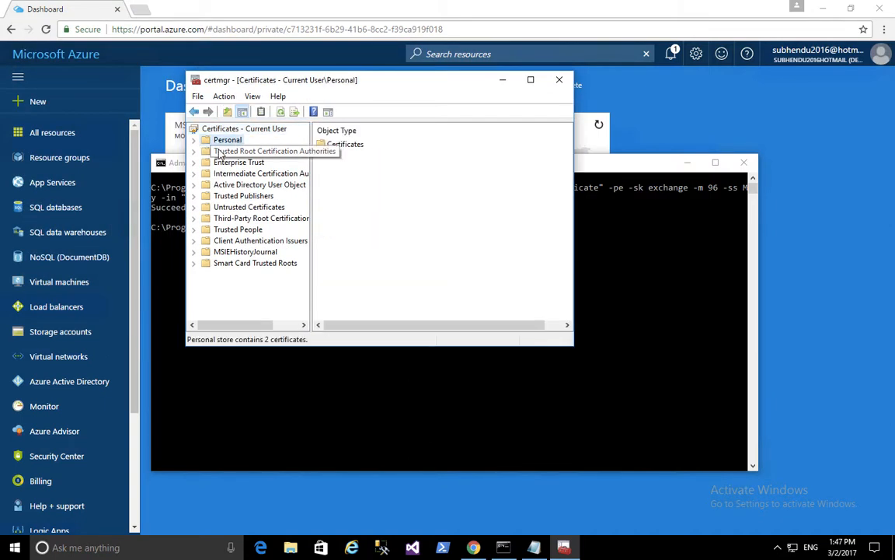
{"action": "left_click", "coordinate": [193, 140]}
{"action": "left_click", "coordinate": [230, 153]}
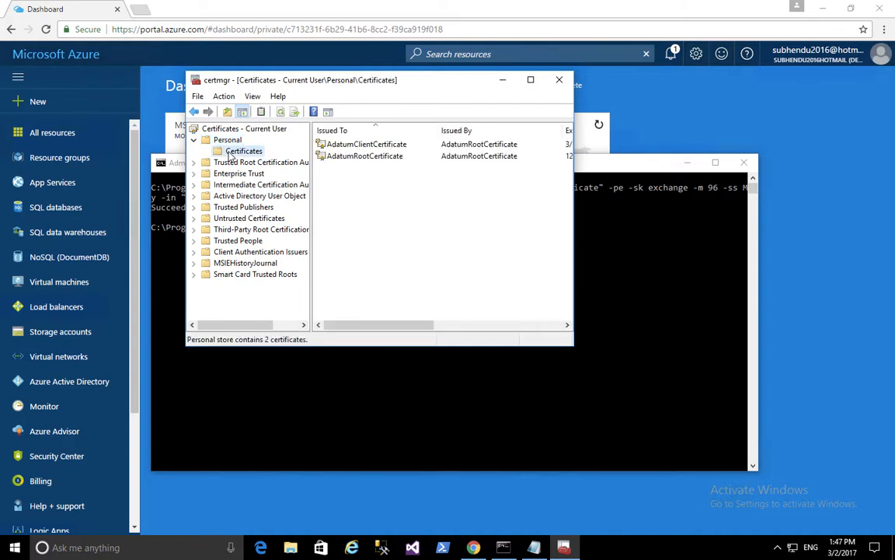
Select AdatumRootCertificate and start its export via All Tasks > Export
{"action": "left_click", "coordinate": [378, 148]}
{"action": "left_click", "coordinate": [378, 156]}
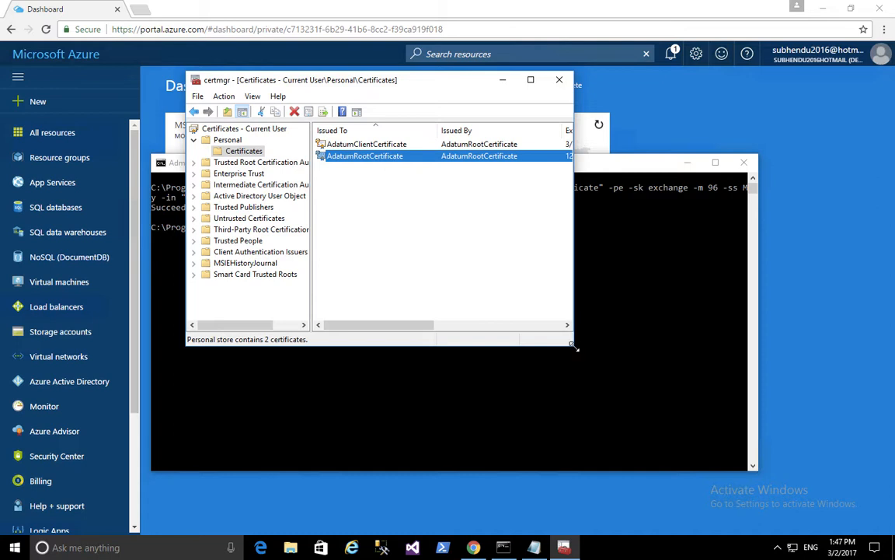
{"action": "left_click_drag", "start_coordinate": [573, 345], "coordinate": [809, 328]}
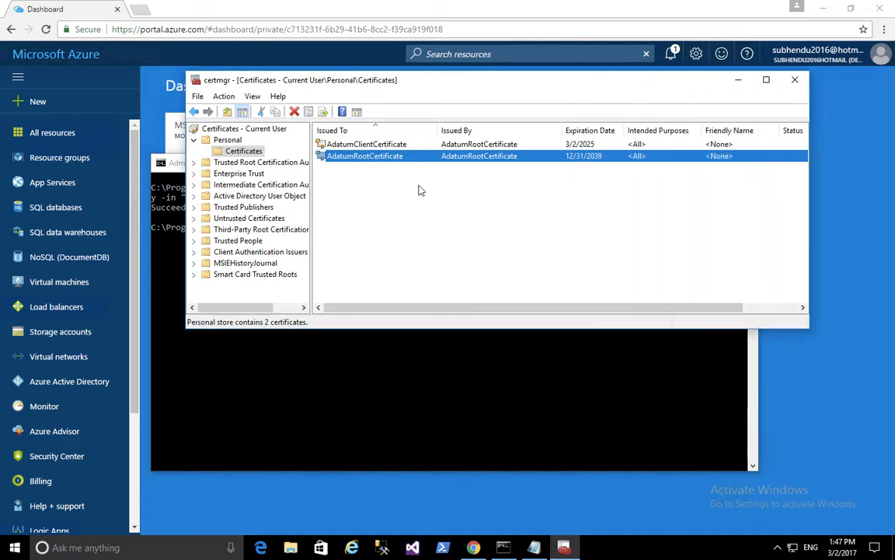
{"action": "right_click", "coordinate": [375, 160]}
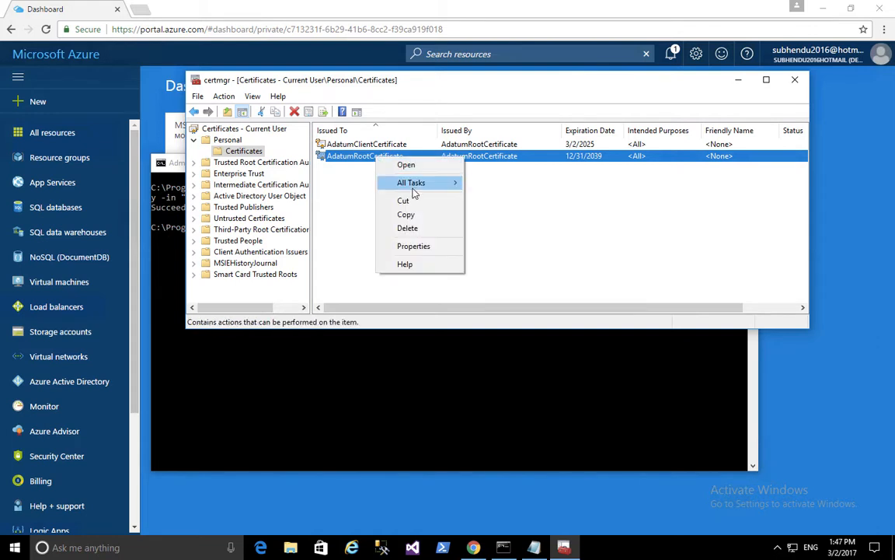
{"action": "mouse_move", "coordinate": [414, 191]}
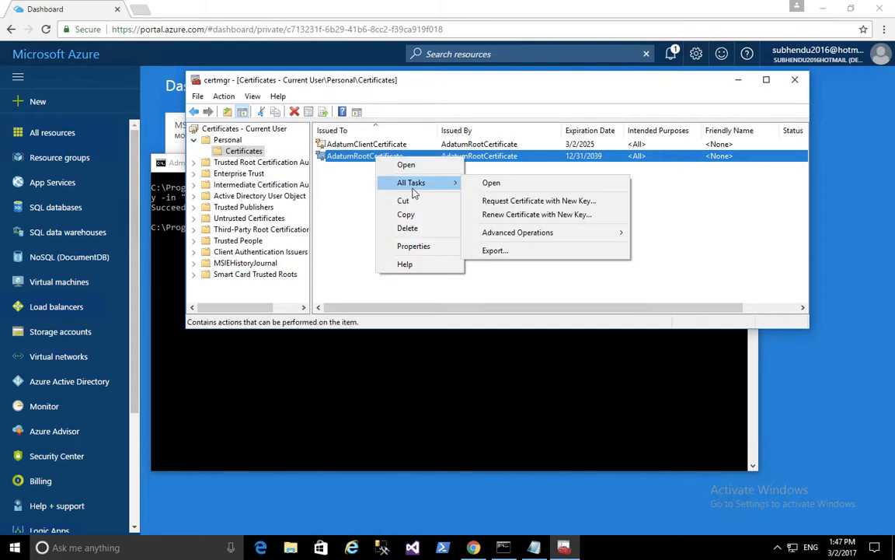
{"action": "left_click", "coordinate": [510, 254]}
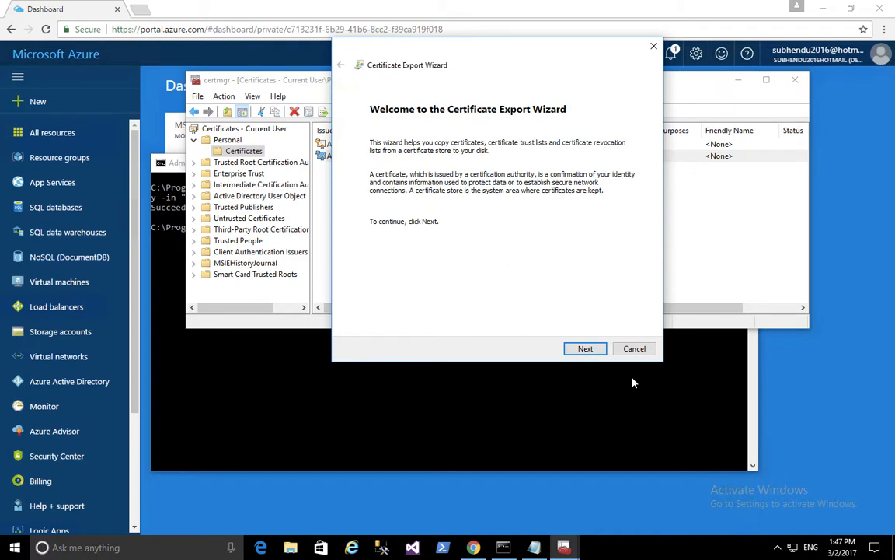
Export the root certificate without private key as Base-64 X.509 to Desktop\certificate.cer
{"action": "left_click", "coordinate": [585, 349]}
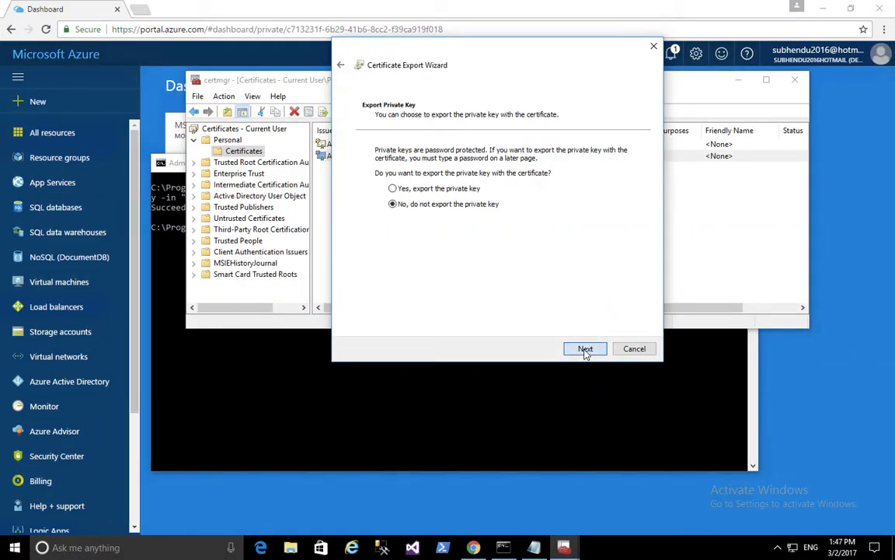
{"action": "left_click", "coordinate": [585, 349]}
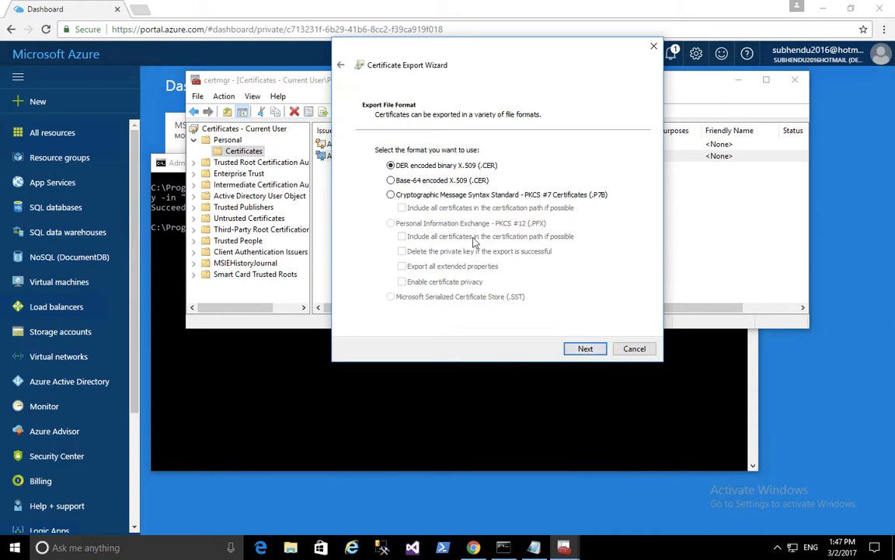
{"action": "left_click", "coordinate": [399, 181]}
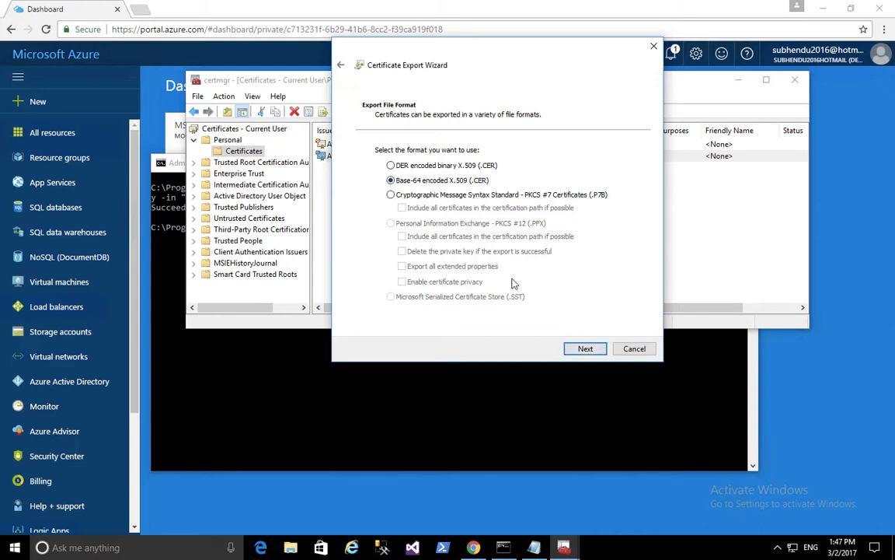
{"action": "left_click", "coordinate": [586, 349]}
{"action": "left_click", "coordinate": [608, 162]}
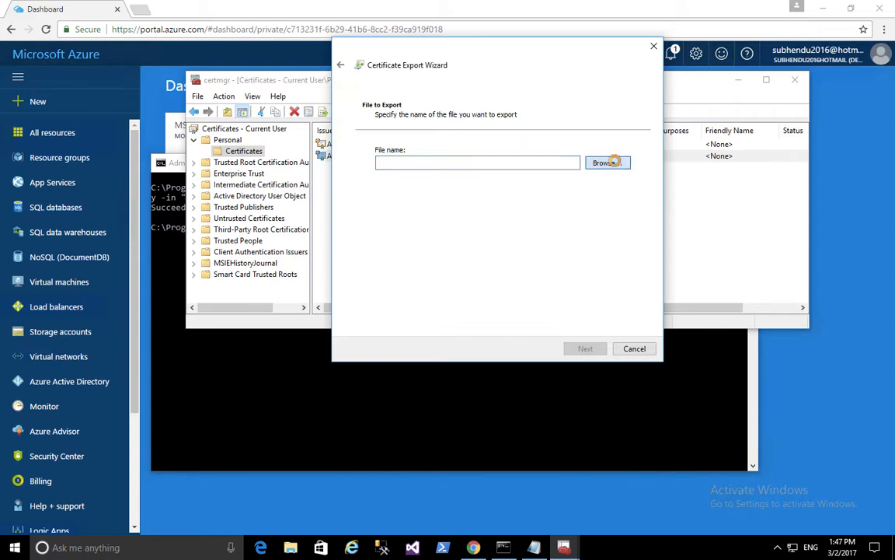
{"action": "left_click", "coordinate": [381, 147]}
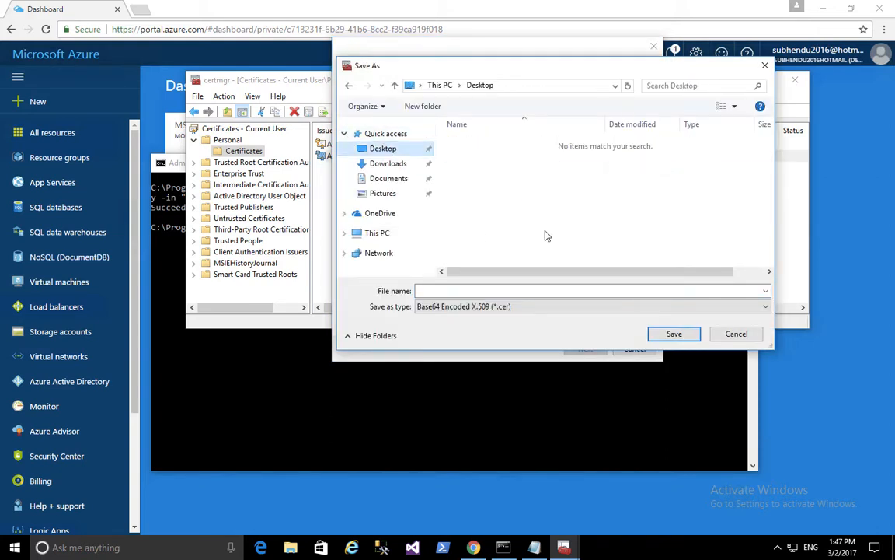
{"action": "left_click", "coordinate": [429, 291]}
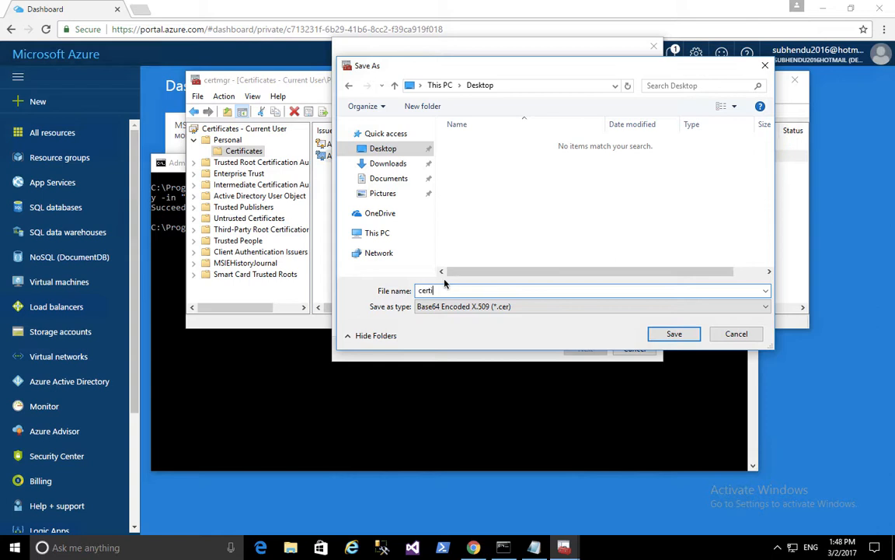
{"action": "type", "text": "certificate"}
{"action": "left_click", "coordinate": [675, 335]}
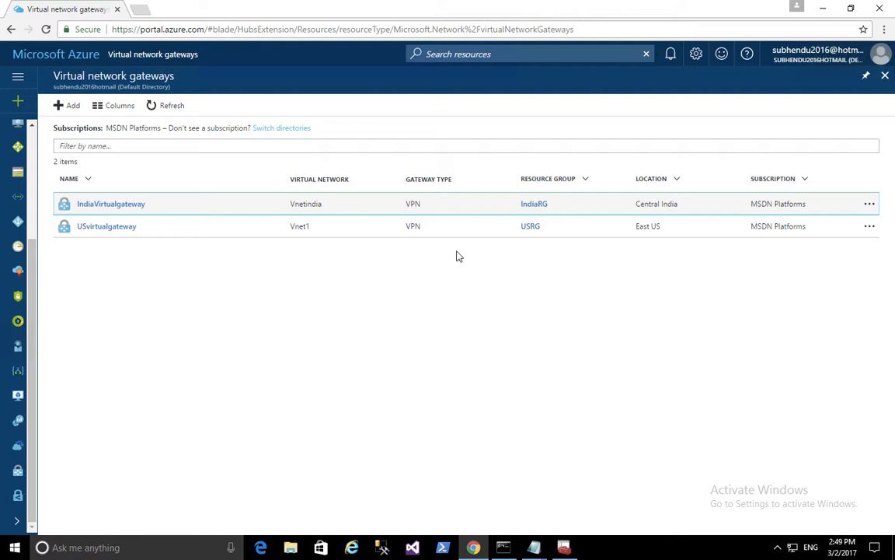
Open IndiaVirtualgateway's Point-to-site configuration settings
{"action": "left_click", "coordinate": [91, 209]}
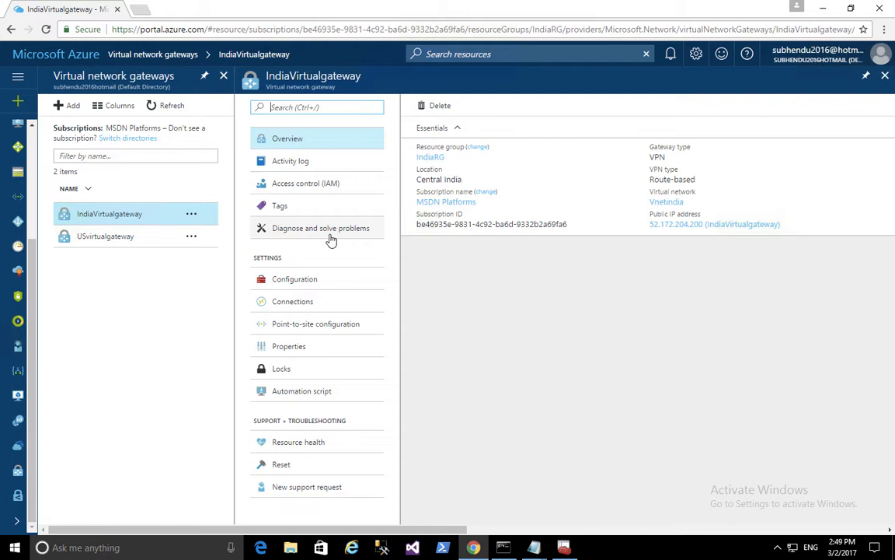
{"action": "left_click", "coordinate": [329, 327]}
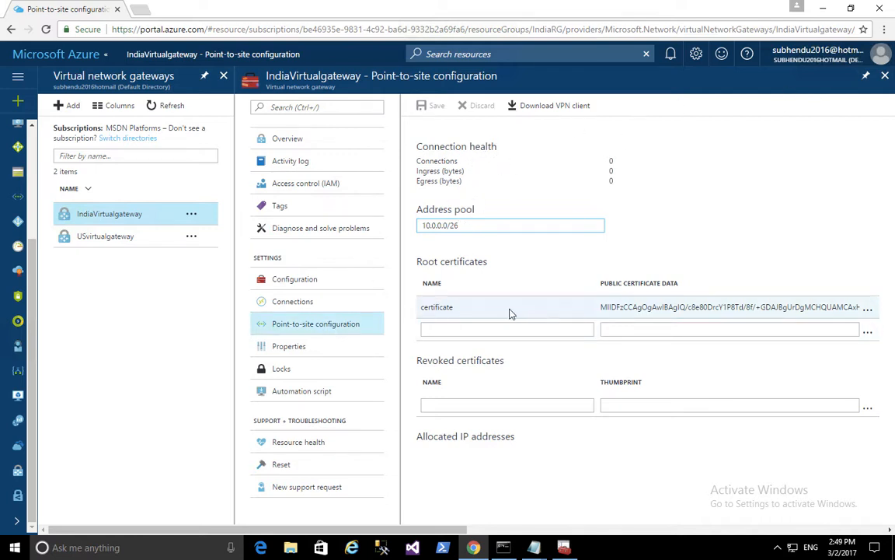
Remove the old root certificate from the point-to-site configuration
{"action": "left_click", "coordinate": [873, 308]}
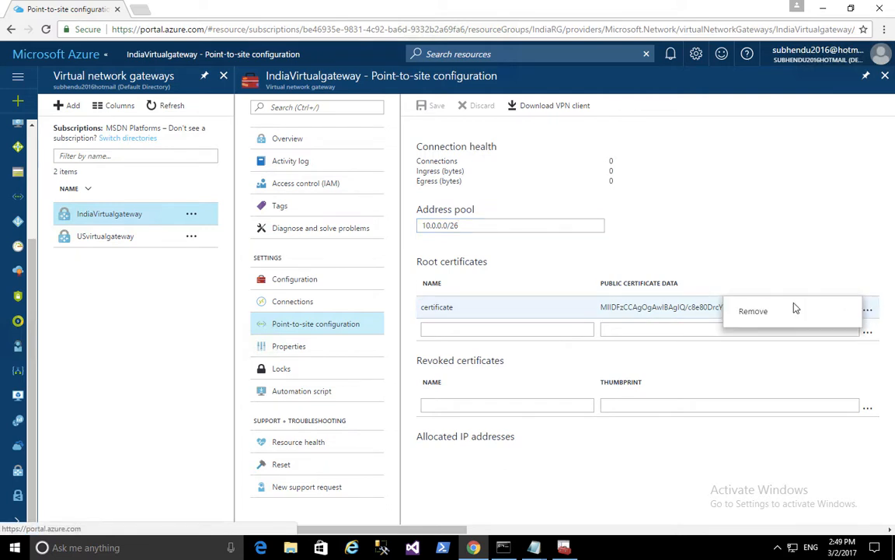
{"action": "left_click", "coordinate": [792, 305]}
{"action": "left_click", "coordinate": [474, 224]}
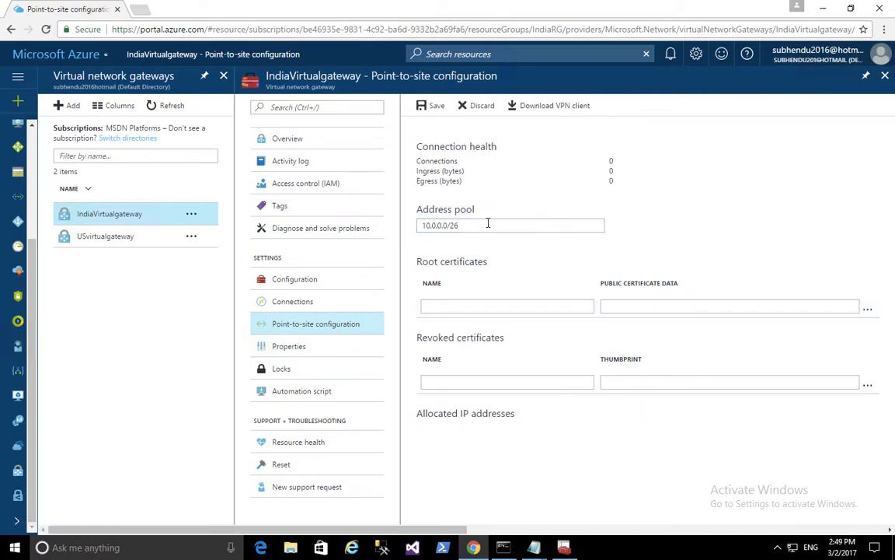
{"action": "left_click_drag", "start_coordinate": [485, 225], "coordinate": [340, 238]}
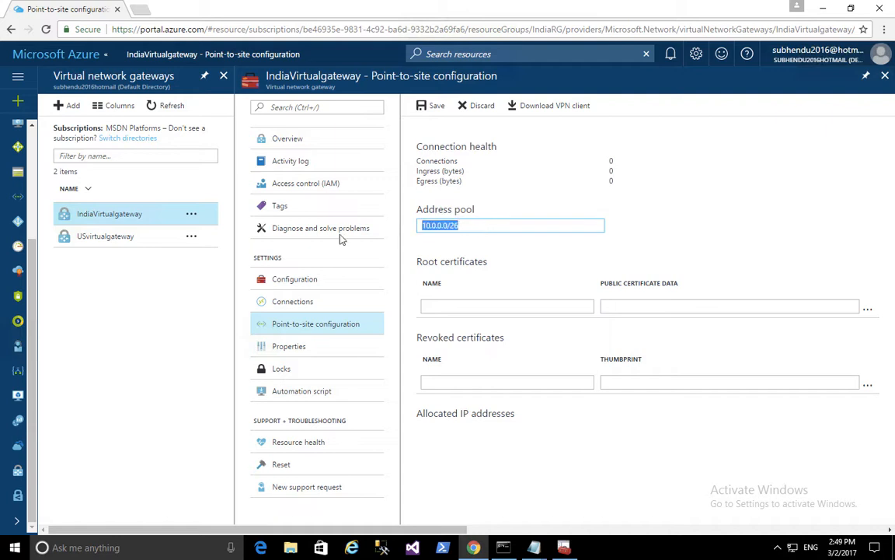
{"action": "left_click", "coordinate": [550, 204]}
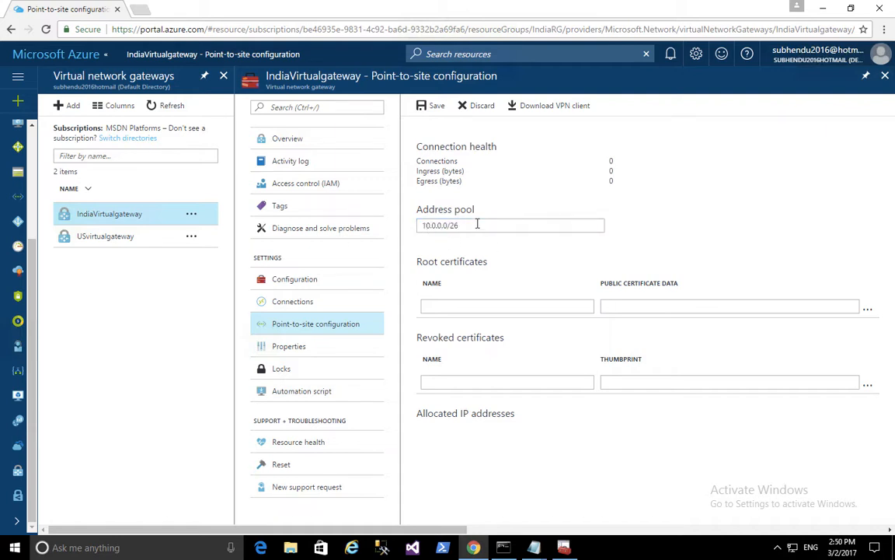
{"action": "left_click", "coordinate": [452, 306]}
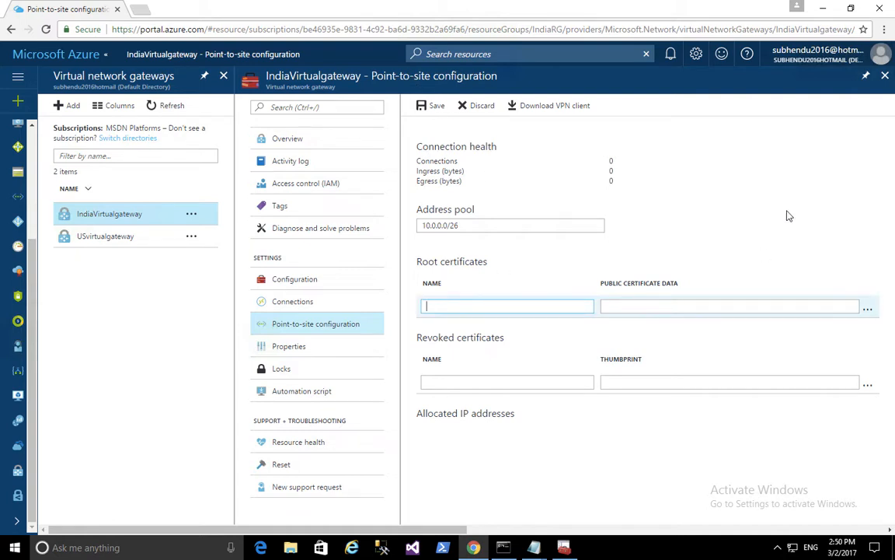
Enter 'certificate' as the new root certificate name
{"action": "left_click", "coordinate": [824, 8]}
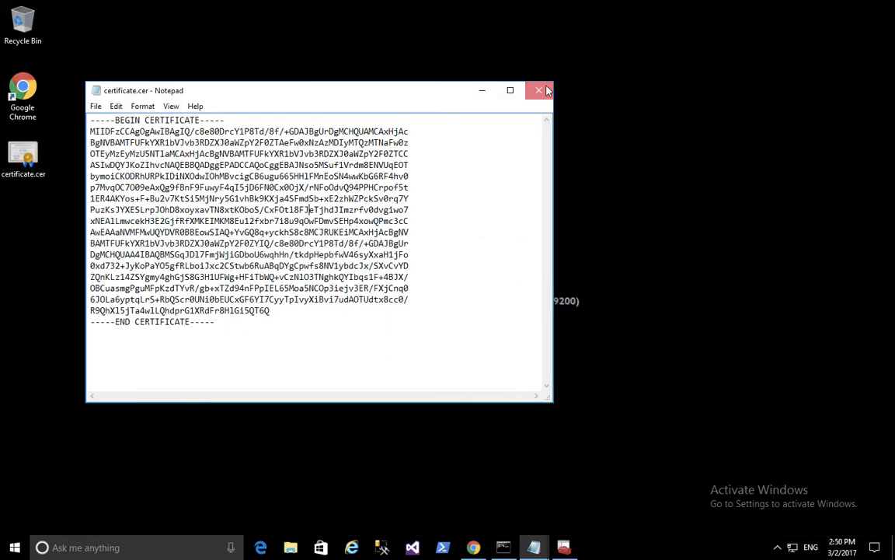
{"action": "left_click", "coordinate": [482, 90]}
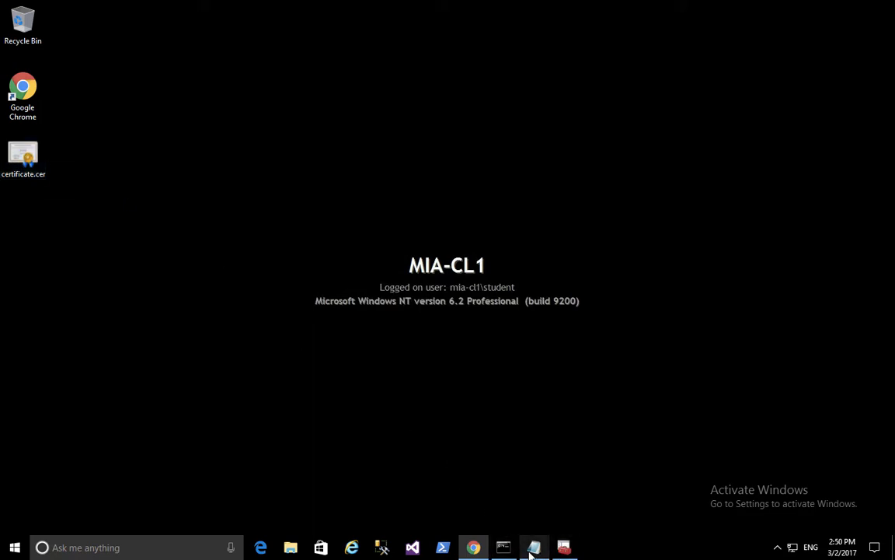
{"action": "left_click", "coordinate": [471, 548]}
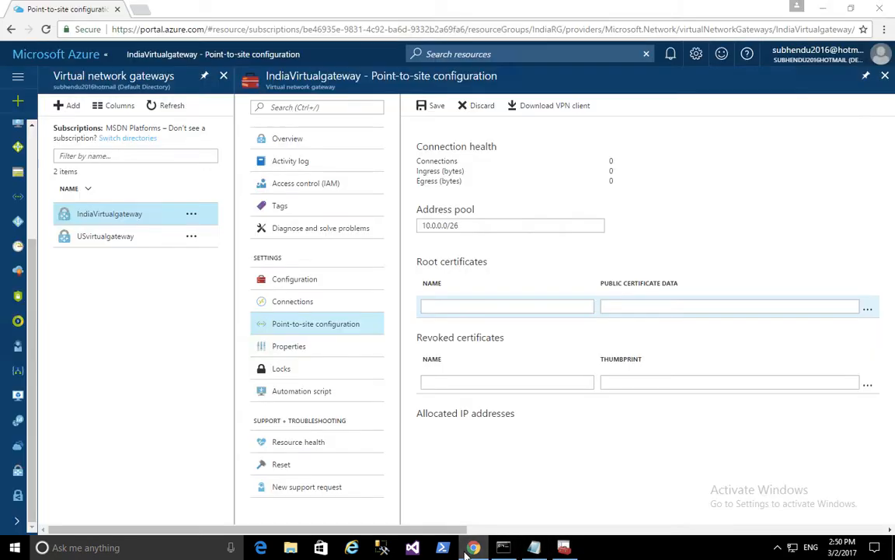
{"action": "left_click", "coordinate": [473, 548]}
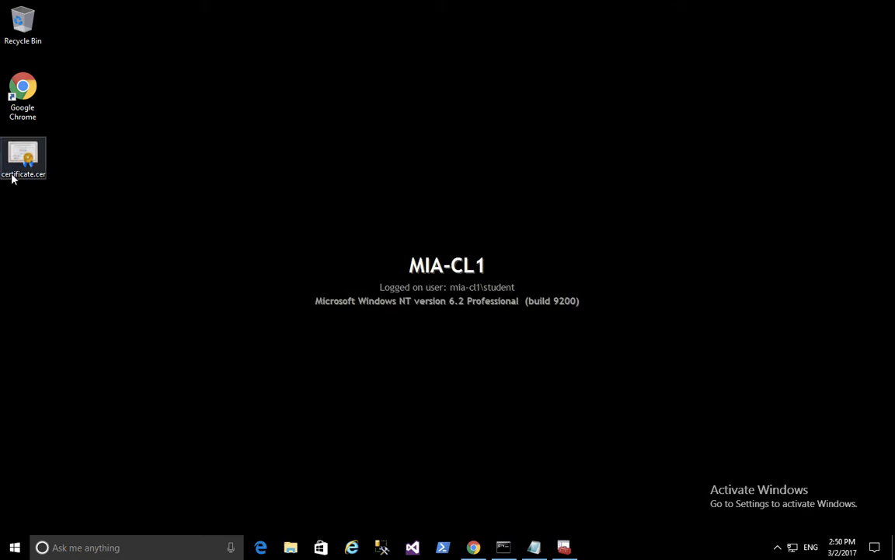
{"action": "left_click", "coordinate": [473, 548]}
{"action": "left_click", "coordinate": [439, 305]}
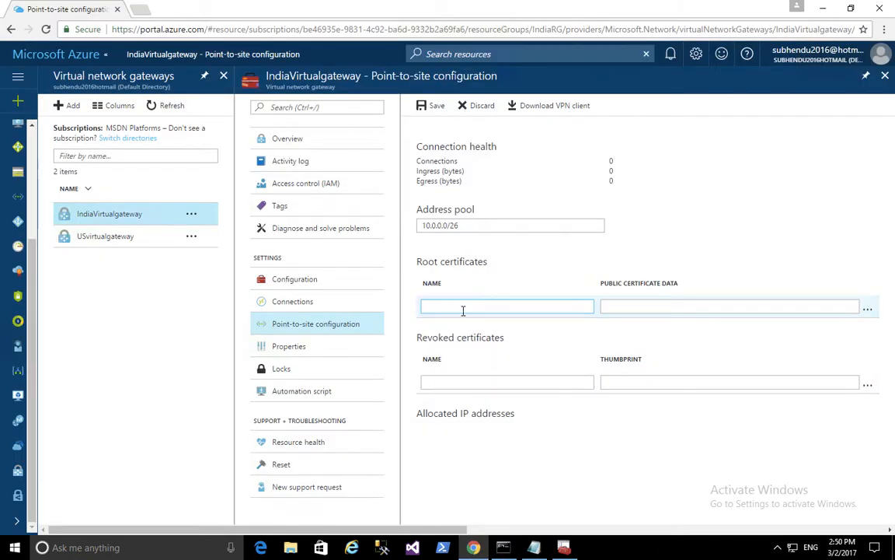
{"action": "type", "text": "certificate"}
{"action": "left_click", "coordinate": [658, 310]}
{"action": "left_click", "coordinate": [823, 8]}
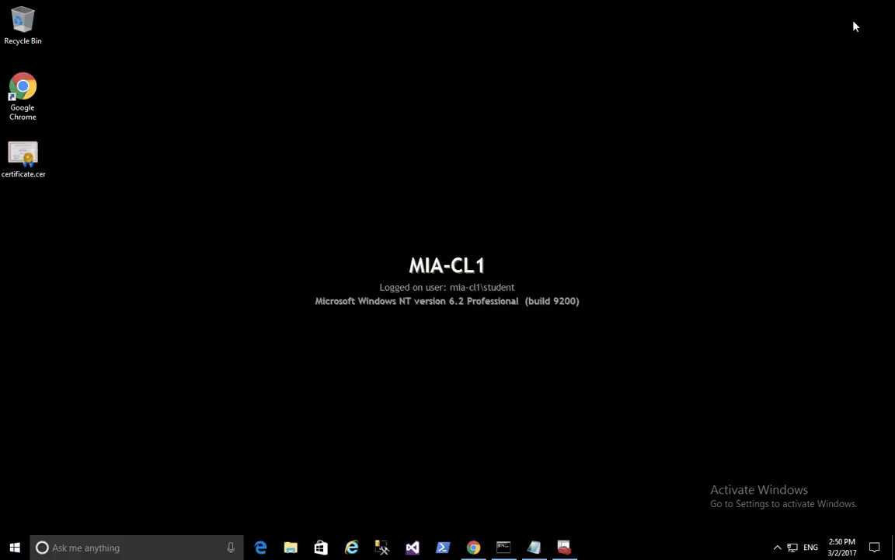
Open certificate.cer in Notepad and copy its Base-64 certificate body
{"action": "right_click", "coordinate": [27, 157]}
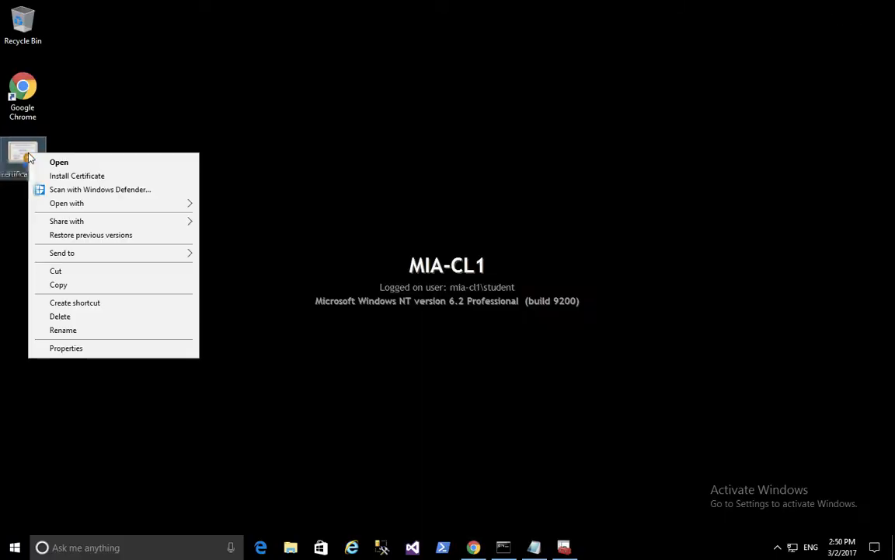
{"action": "mouse_move", "coordinate": [78, 203]}
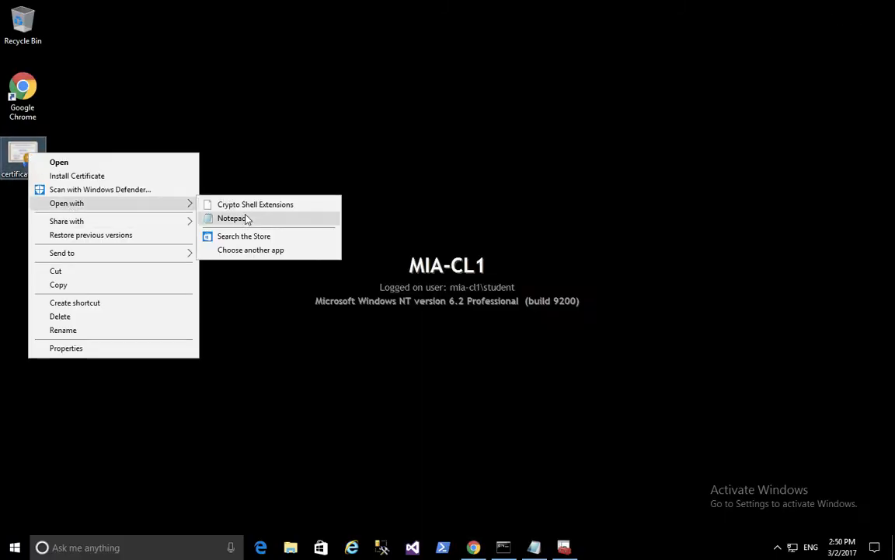
{"action": "left_click", "coordinate": [242, 219]}
{"action": "left_click_drag", "start_coordinate": [282, 311], "coordinate": [90, 129]}
{"action": "right_click", "coordinate": [140, 161]}
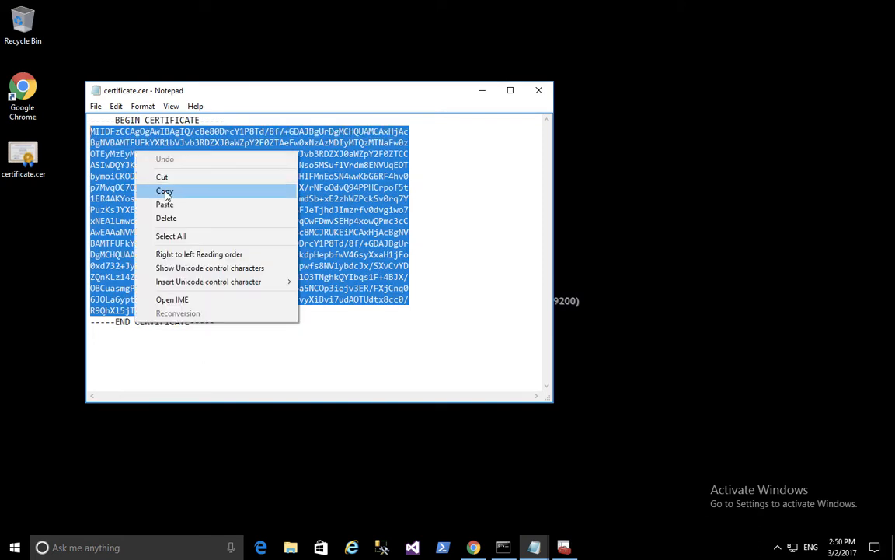
{"action": "left_click", "coordinate": [164, 190]}
{"action": "left_click", "coordinate": [482, 91]}
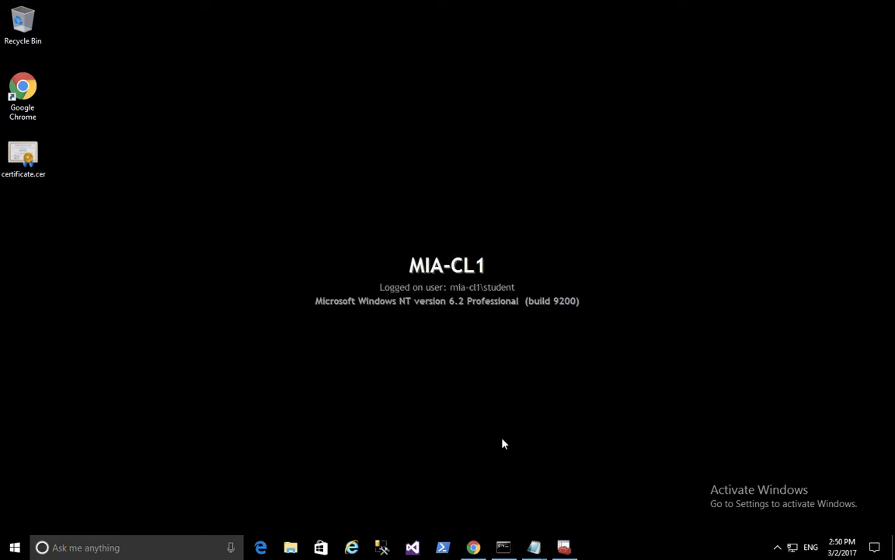
{"action": "left_click", "coordinate": [473, 546]}
Paste the copied certificate data into the root certificate row and save the configuration
{"action": "left_click", "coordinate": [622, 307]}
{"action": "right_click", "coordinate": [621, 307]}
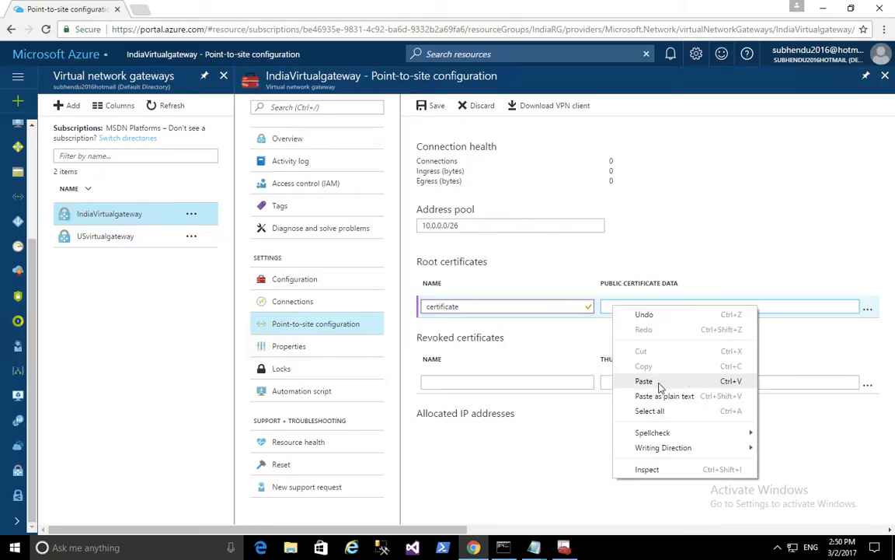
{"action": "left_click", "coordinate": [659, 386]}
{"action": "left_click", "coordinate": [464, 151]}
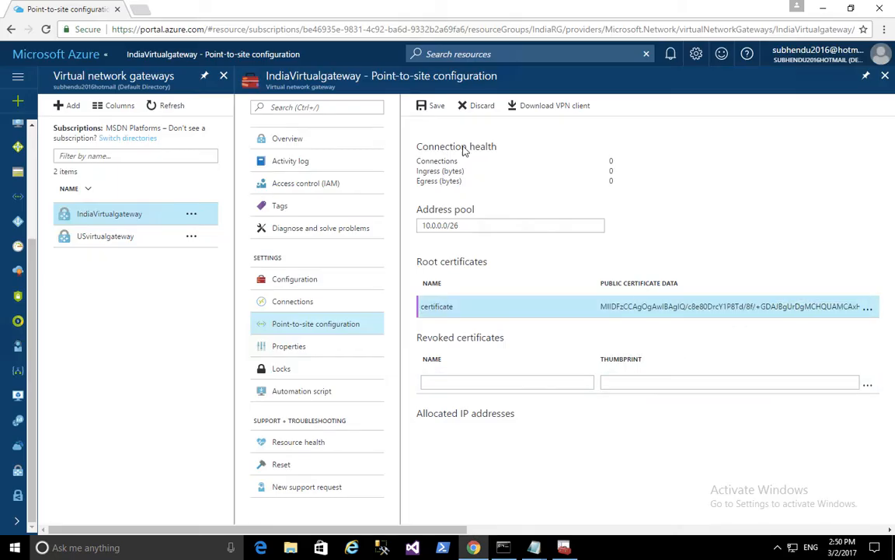
{"action": "left_click", "coordinate": [421, 107]}
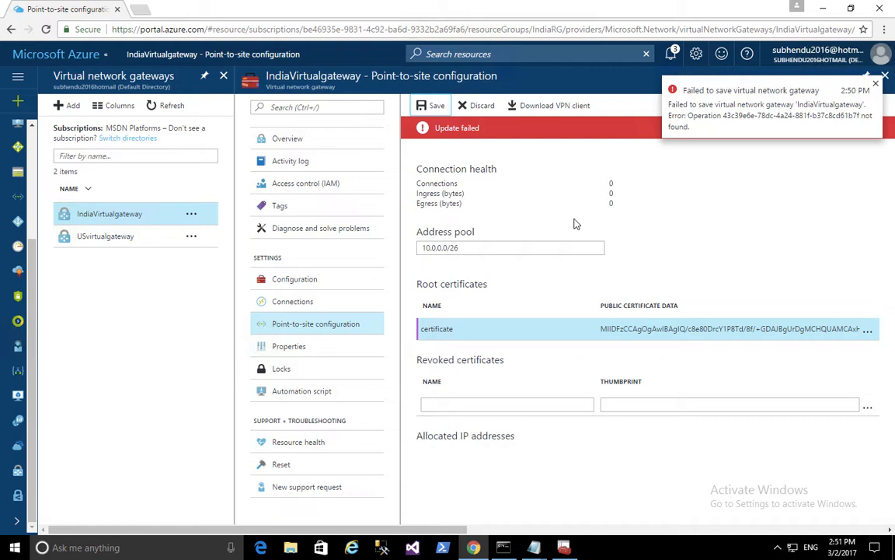
Re-paste the certificate data after the failed update and save again
{"action": "left_click", "coordinate": [865, 333]}
{"action": "left_click", "coordinate": [665, 328]}
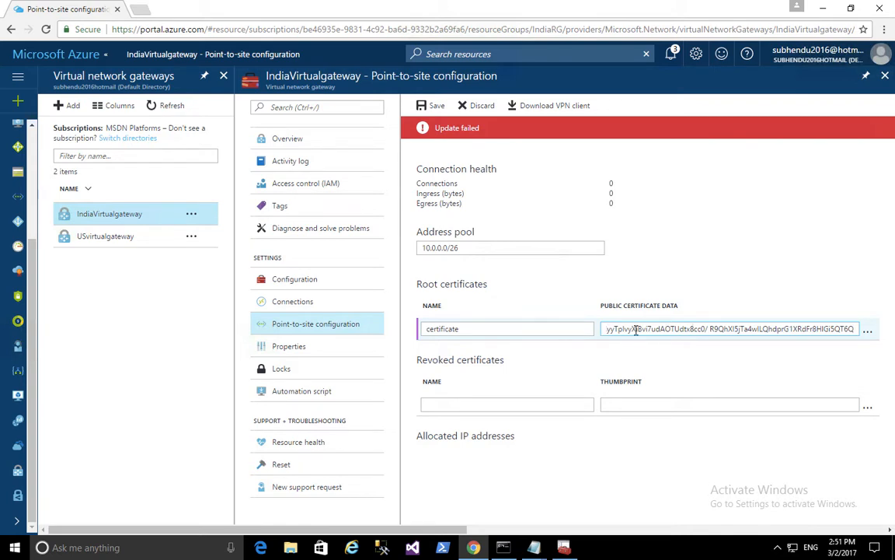
{"action": "key", "text": "Left"}
{"action": "key", "text": "Left"}
{"action": "key", "text": "Left"}
{"action": "key", "text": "Left"}
{"action": "key", "text": "Left"}
{"action": "key", "text": "Left"}
{"action": "key", "text": "Left"}
{"action": "key", "text": "Left"}
{"action": "key", "text": "Left"}
{"action": "key", "text": "Left"}
{"action": "key", "text": "Left"}
{"action": "key", "text": "Left"}
{"action": "key", "text": "Left"}
{"action": "key", "text": "Left"}
{"action": "key", "text": "Left"}
{"action": "key", "text": "Left"}
{"action": "key", "text": "Left"}
{"action": "key", "text": "Left"}
{"action": "key", "text": "Left"}
{"action": "key", "text": "Left"}
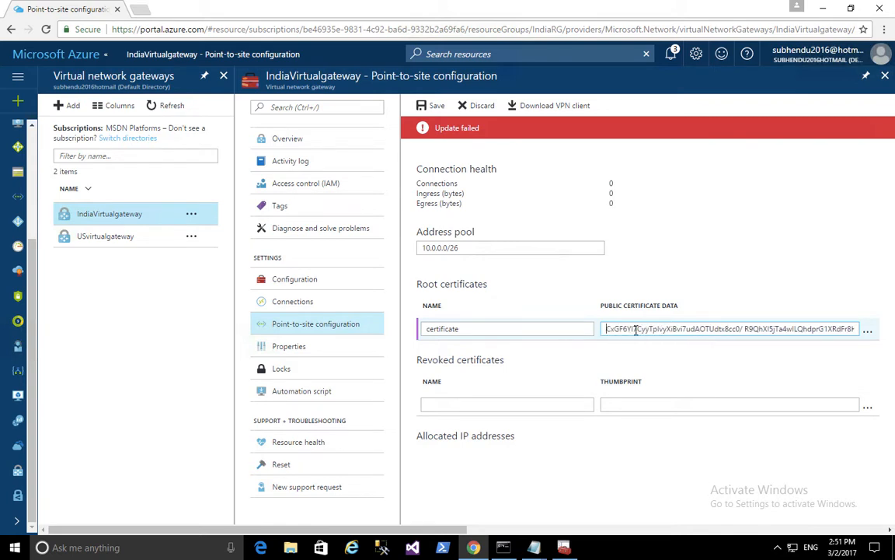
{"action": "key", "text": "Left"}
{"action": "key", "text": "Left"}
{"action": "key", "text": "Left"}
{"action": "key", "text": "Left"}
{"action": "key", "text": "Left"}
{"action": "key", "text": "Left"}
{"action": "key", "text": "Left"}
{"action": "key", "text": "Left"}
{"action": "key", "text": "Left"}
{"action": "key", "text": "Left"}
{"action": "key", "text": "Left"}
{"action": "key", "text": "Left"}
{"action": "key", "text": "Left"}
{"action": "key", "text": "Left"}
{"action": "key", "text": "Left"}
{"action": "key", "text": "Left"}
{"action": "key", "text": "Left"}
{"action": "key", "text": "Left"}
{"action": "key", "text": "Left"}
{"action": "key", "text": "Left"}
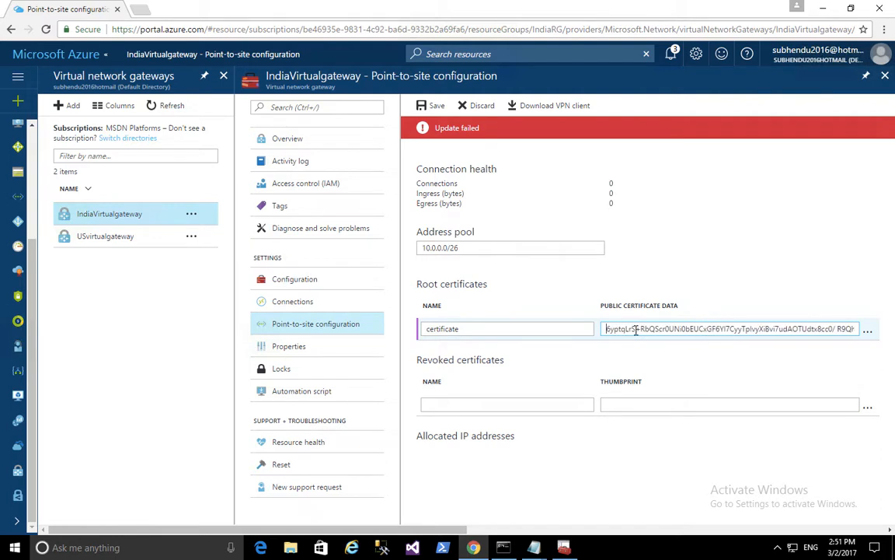
{"action": "key", "text": "Left"}
{"action": "key", "text": "Left"}
{"action": "key", "text": "ctrl+a"}
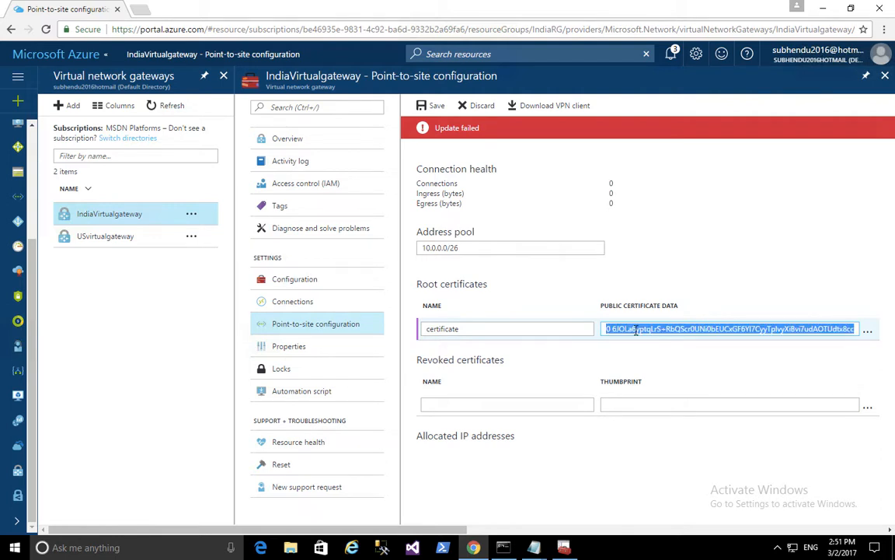
{"action": "key", "text": "ctrl+v"}
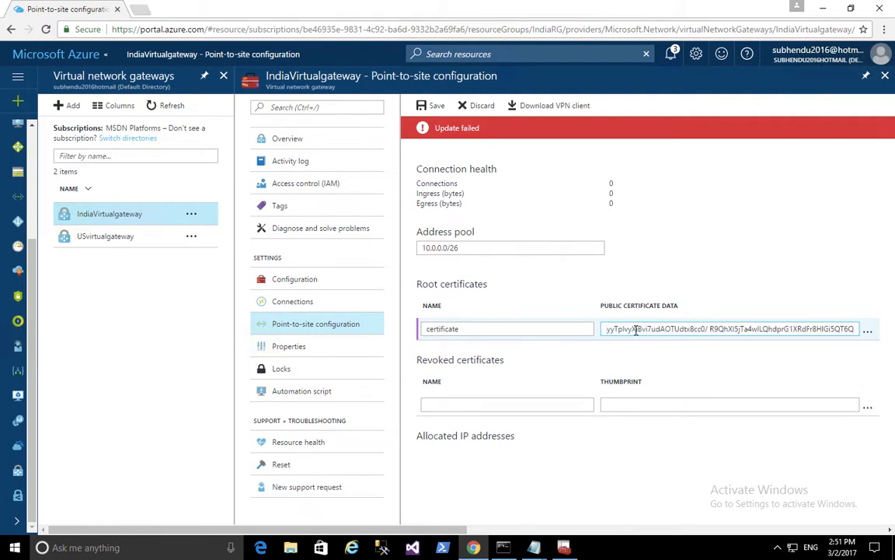
{"action": "left_click", "coordinate": [519, 297]}
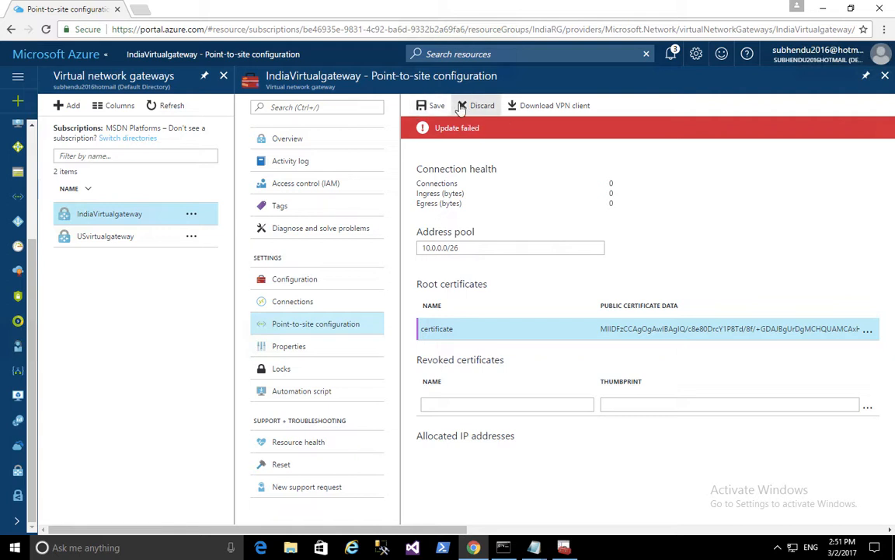
{"action": "left_click", "coordinate": [432, 106]}
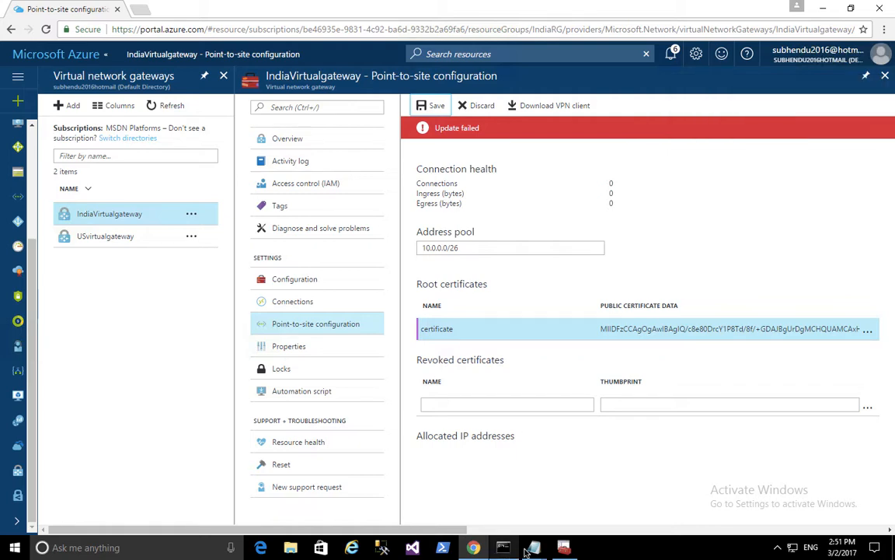
{"action": "mouse_move", "coordinate": [536, 548]}
{"action": "left_click", "coordinate": [590, 478]}
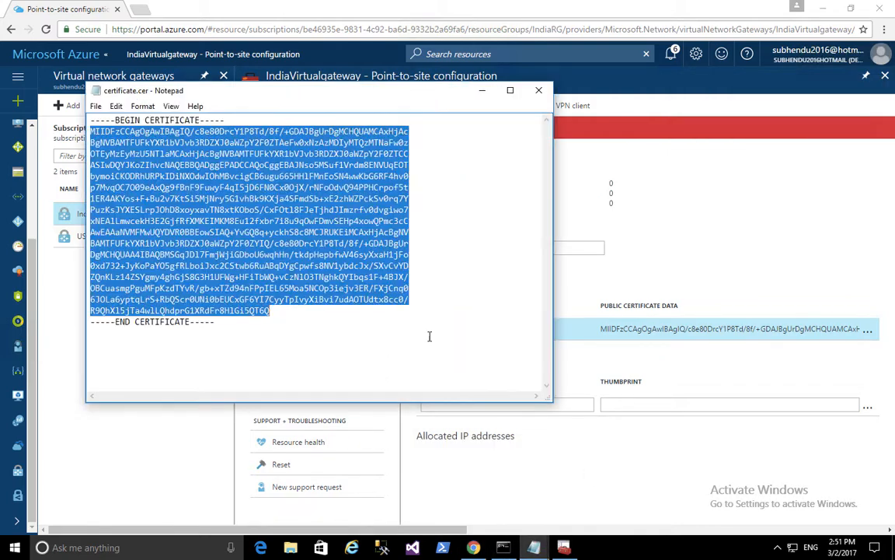
{"action": "left_click", "coordinate": [436, 81]}
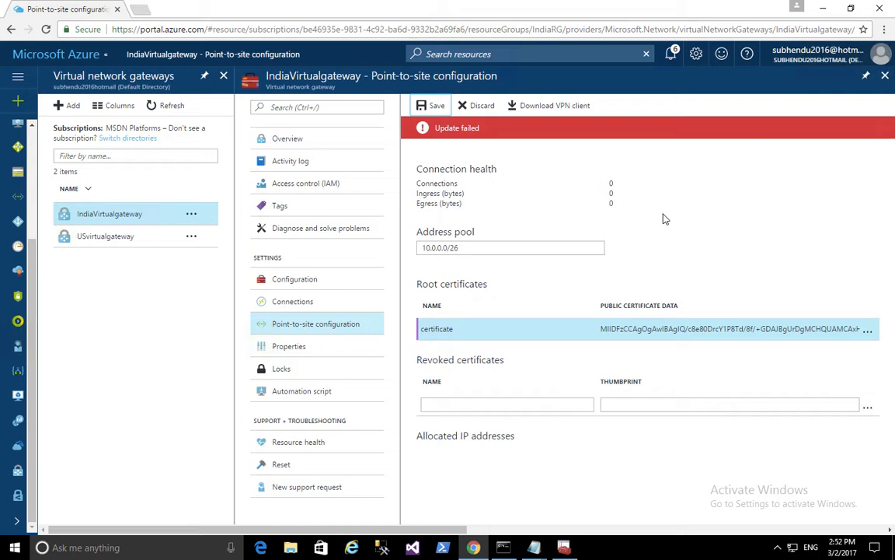
Download the AMD64 VPN client and install it, allowing it past SmartScreen and UAC
{"action": "left_click", "coordinate": [547, 106]}
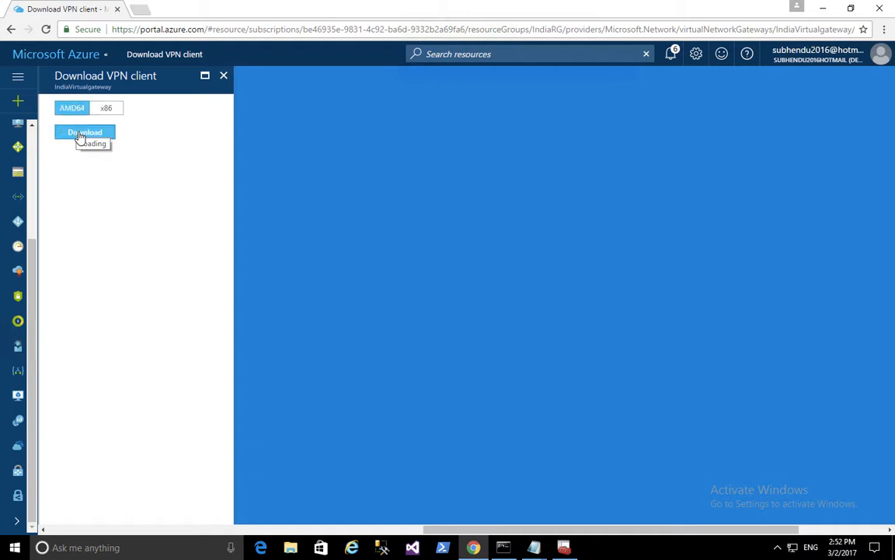
{"action": "left_click", "coordinate": [82, 133]}
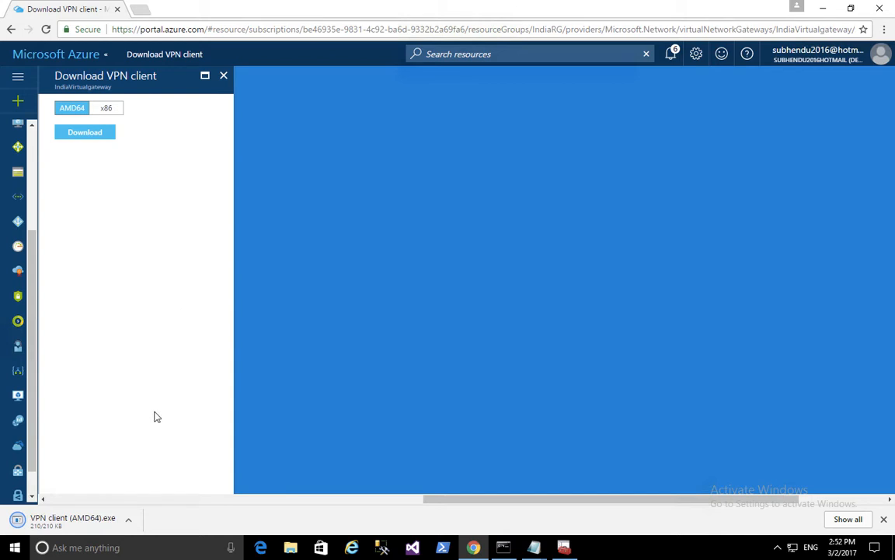
{"action": "left_click", "coordinate": [99, 528]}
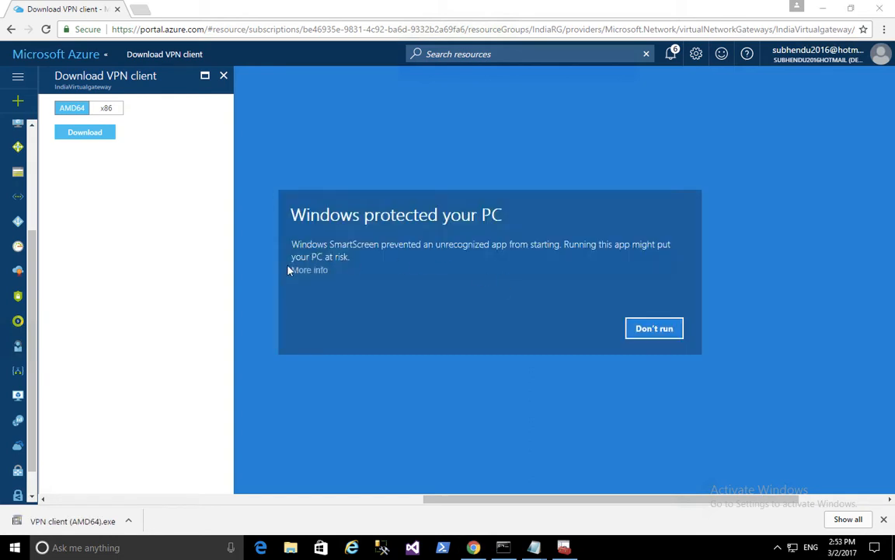
{"action": "left_click", "coordinate": [309, 270]}
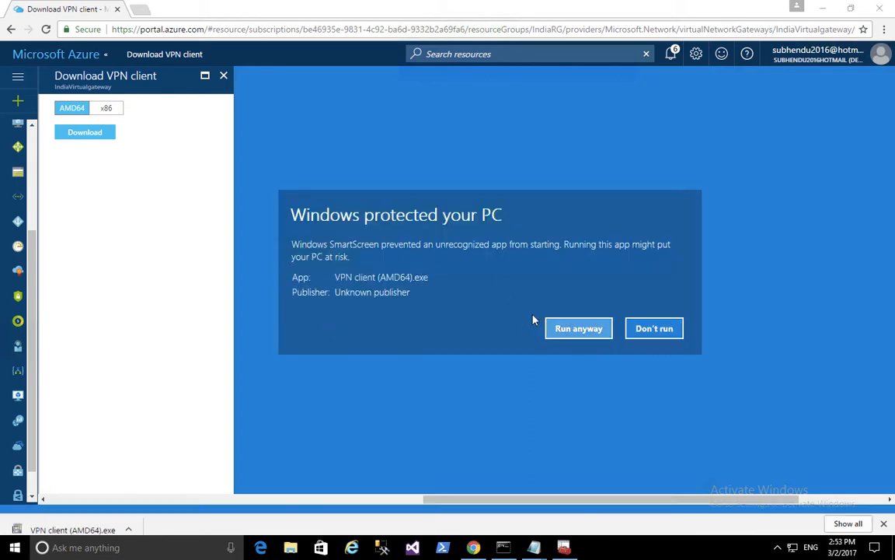
{"action": "left_click", "coordinate": [571, 328]}
{"action": "left_click", "coordinate": [422, 360]}
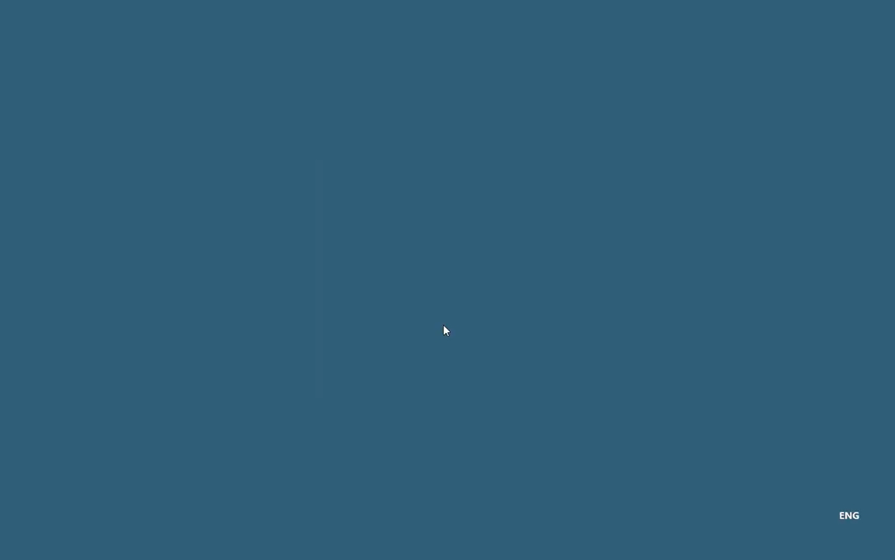
{"action": "left_click", "coordinate": [461, 321]}
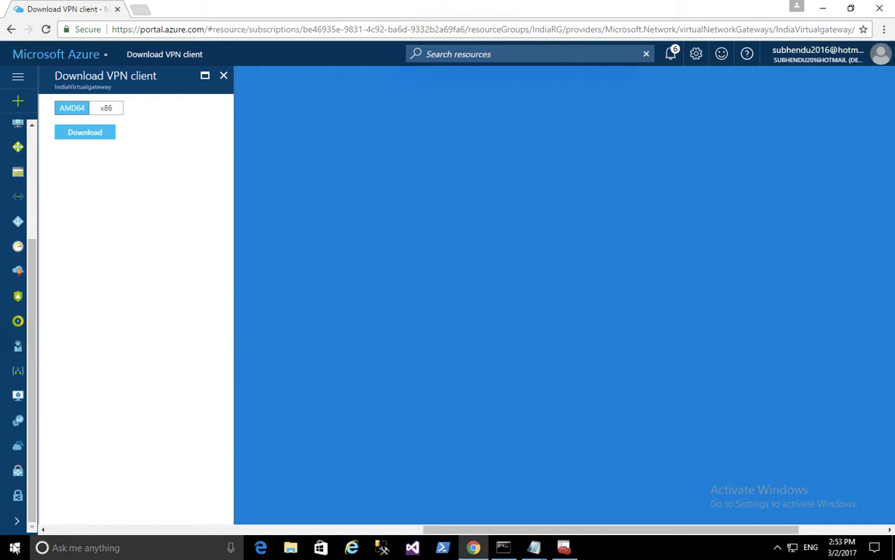
Run ncpa.cpl to open Network Connections and choose Connect / Disconnect on the Vnetindia VPN
{"action": "key", "text": "super+x"}
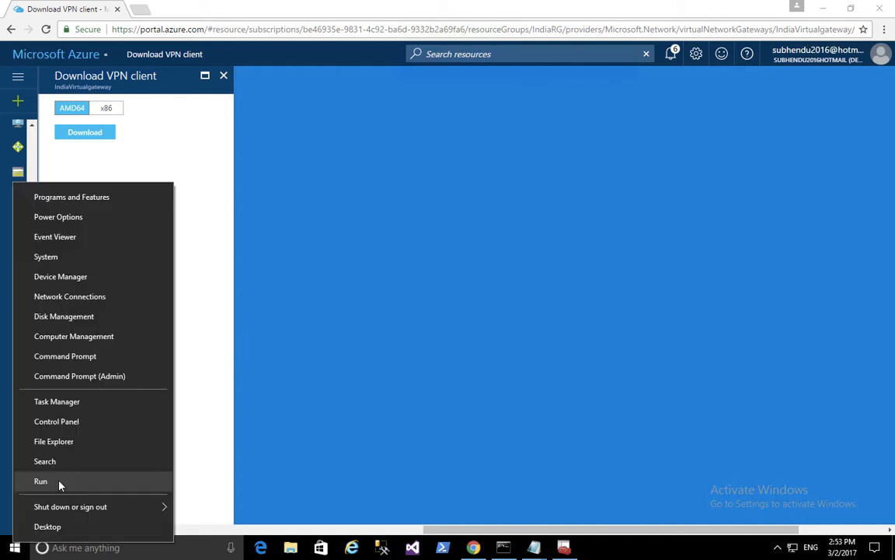
{"action": "type", "text": "r"}
{"action": "type", "text": "n"}
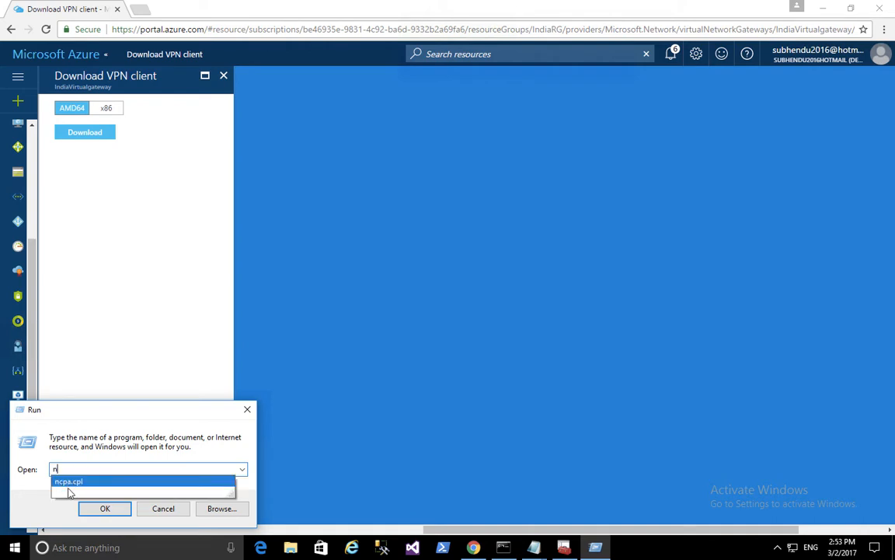
{"action": "left_click", "coordinate": [71, 484]}
{"action": "left_click", "coordinate": [104, 508]}
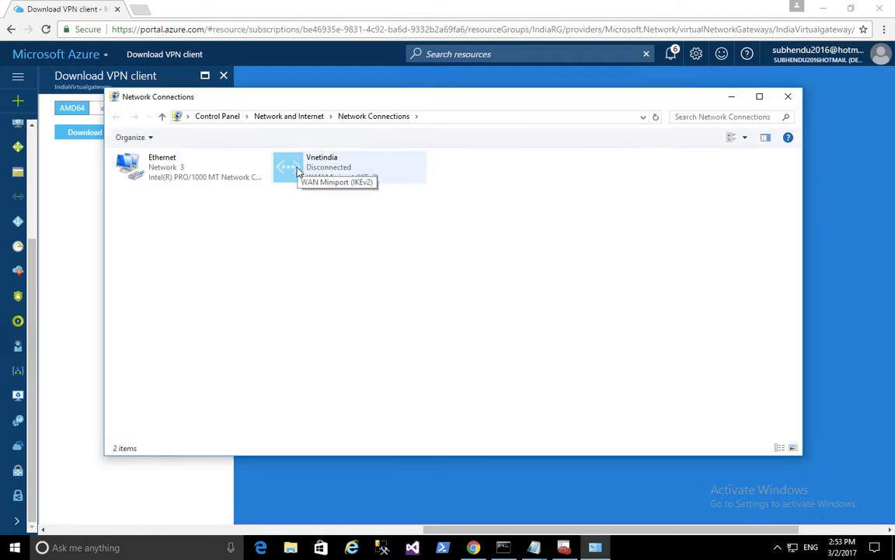
{"action": "right_click", "coordinate": [297, 170]}
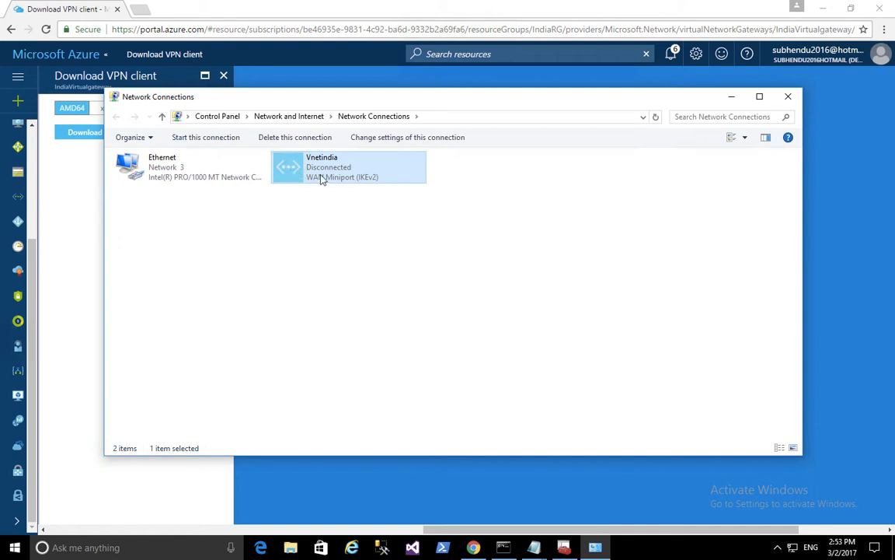
{"action": "left_click", "coordinate": [323, 178]}
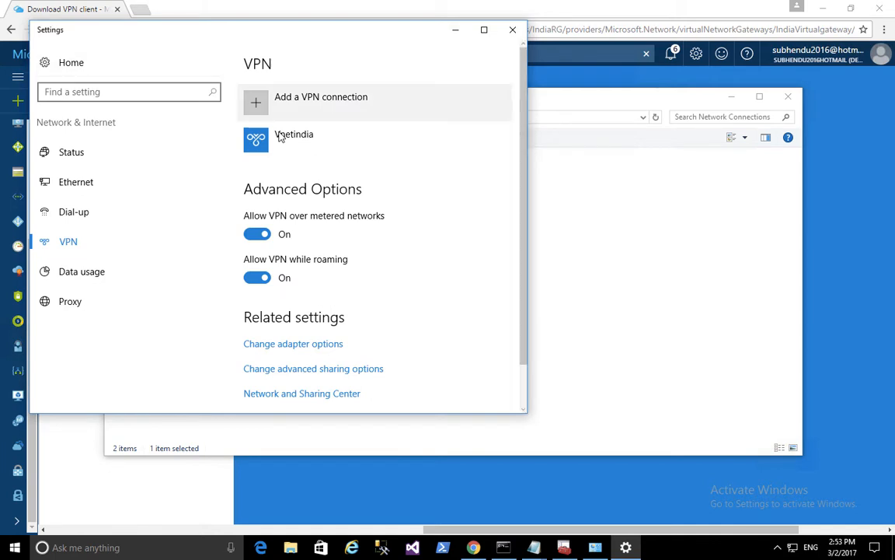
Connect the Vnetindia VPN from the VPN settings page, allowing the routing table update
{"action": "left_click", "coordinate": [283, 138]}
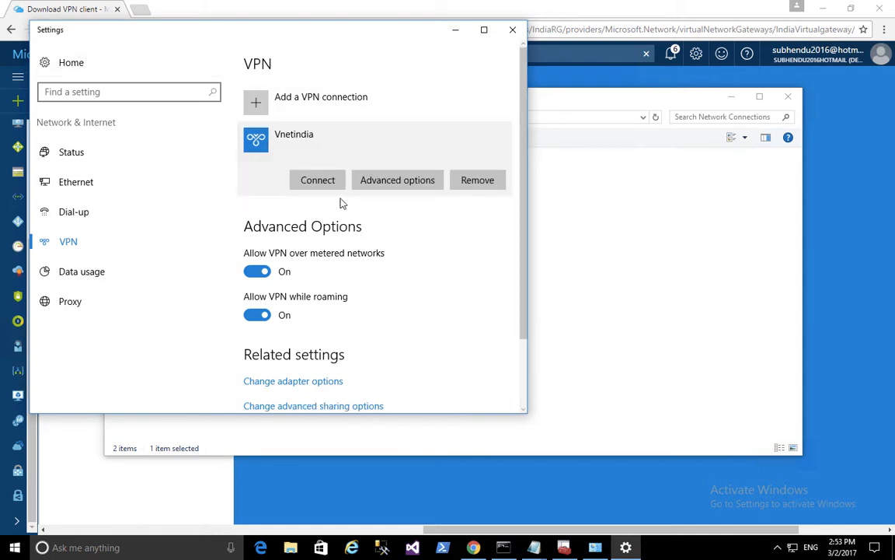
{"action": "left_click", "coordinate": [309, 182]}
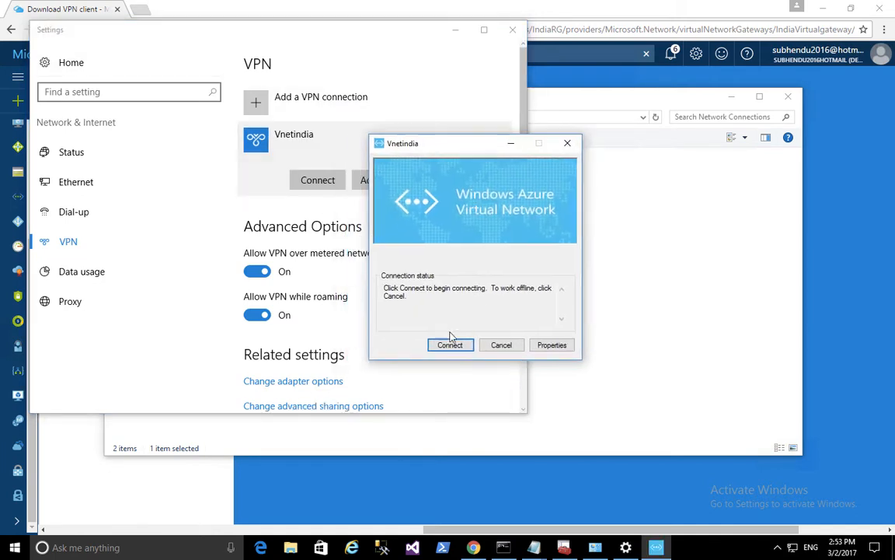
{"action": "key", "text": "Return"}
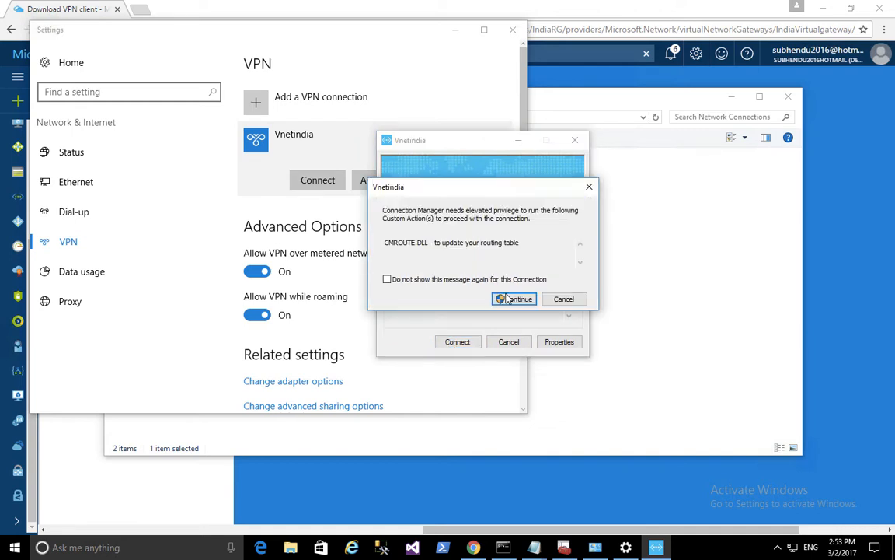
{"action": "left_click", "coordinate": [507, 297]}
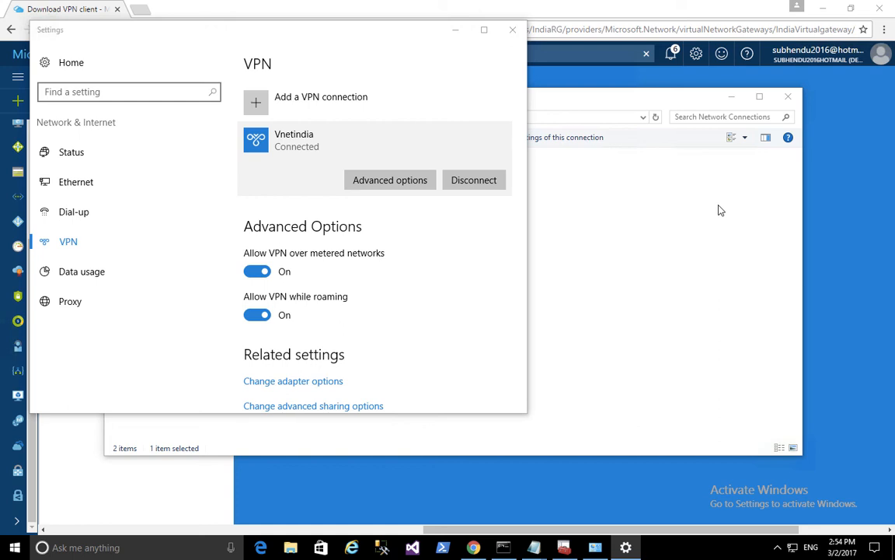
{"action": "mouse_move", "coordinate": [610, 8]}
{"action": "left_click", "coordinate": [674, 7]}
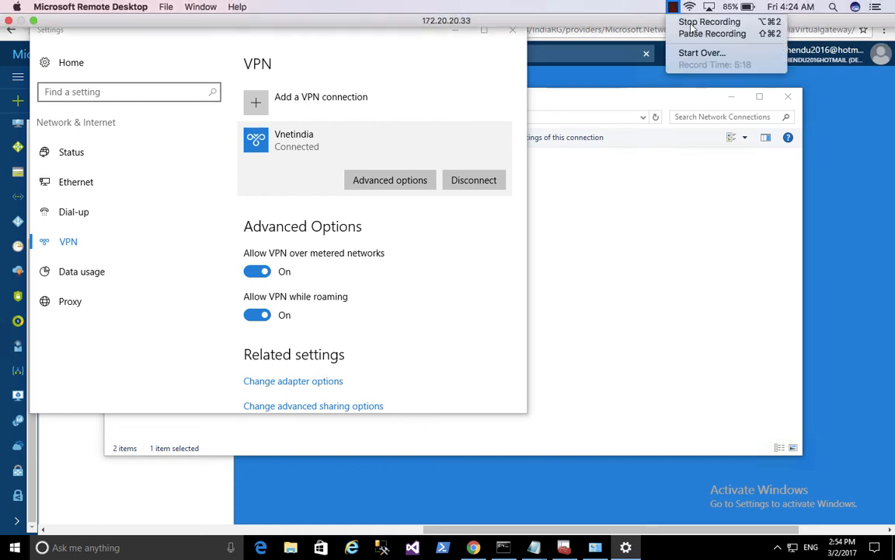